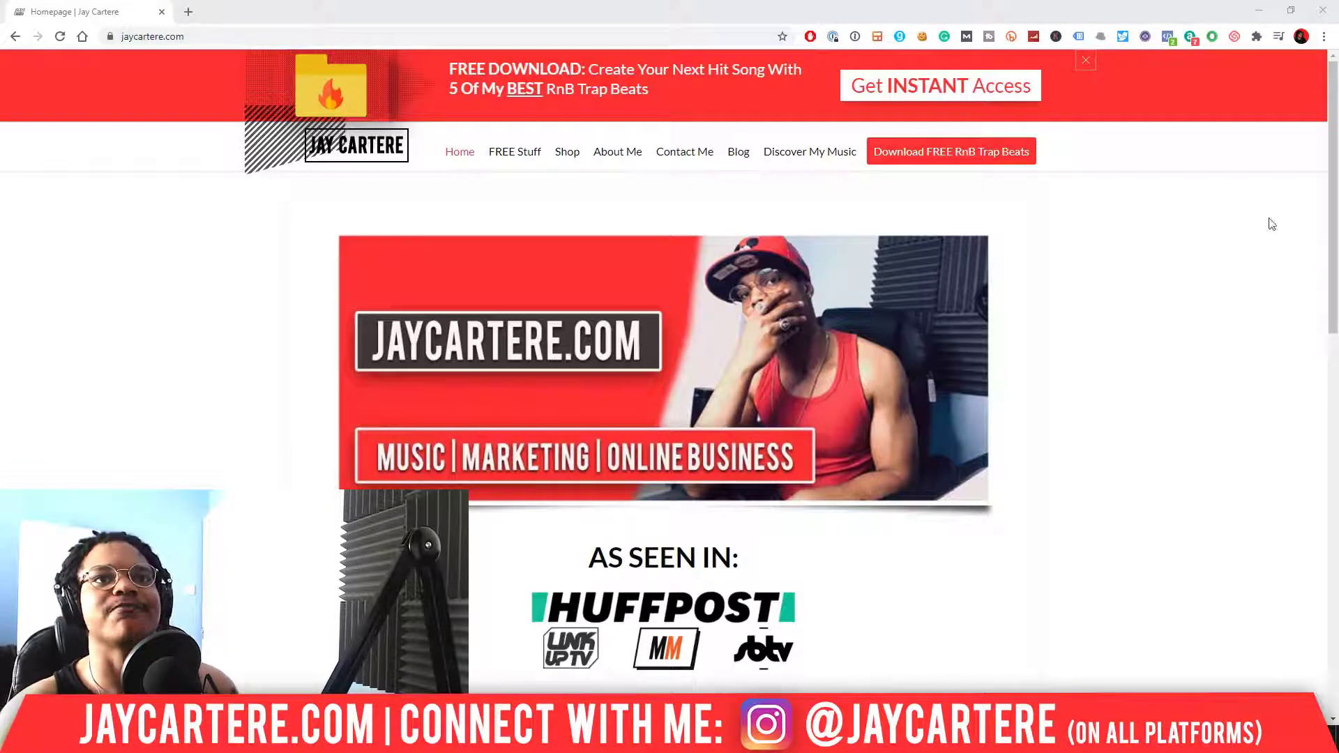
Switch from the browser to Studio One and play the song from bar 9
left_click(1259, 11)
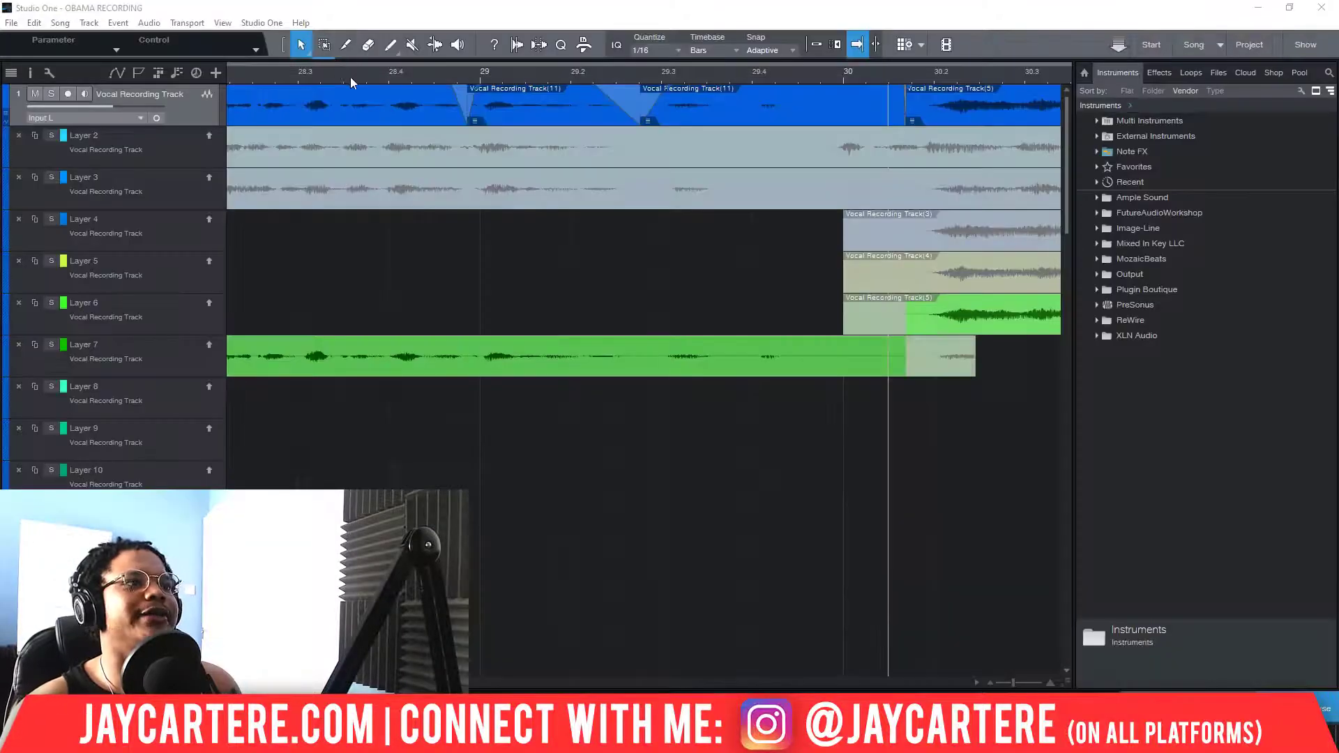
scroll(336, 77, "down", 10)
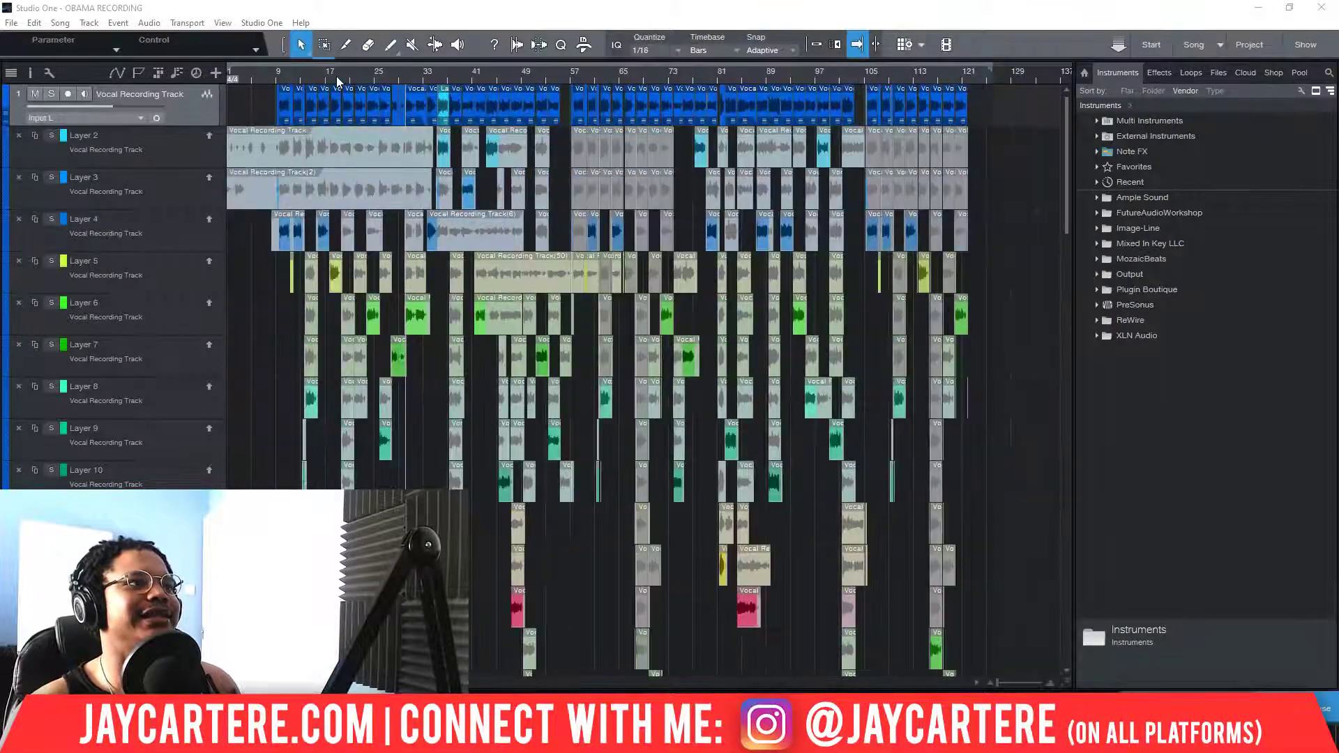
left_click(279, 78)
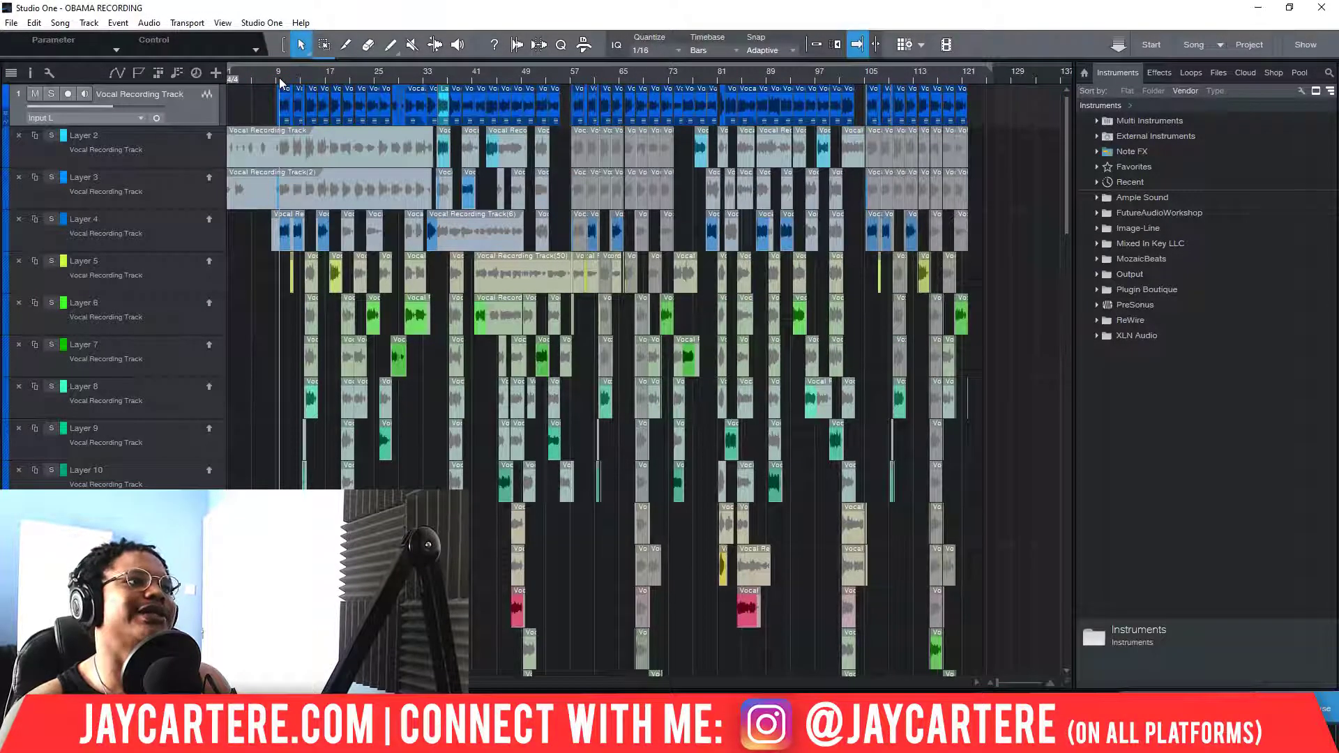
key("space")
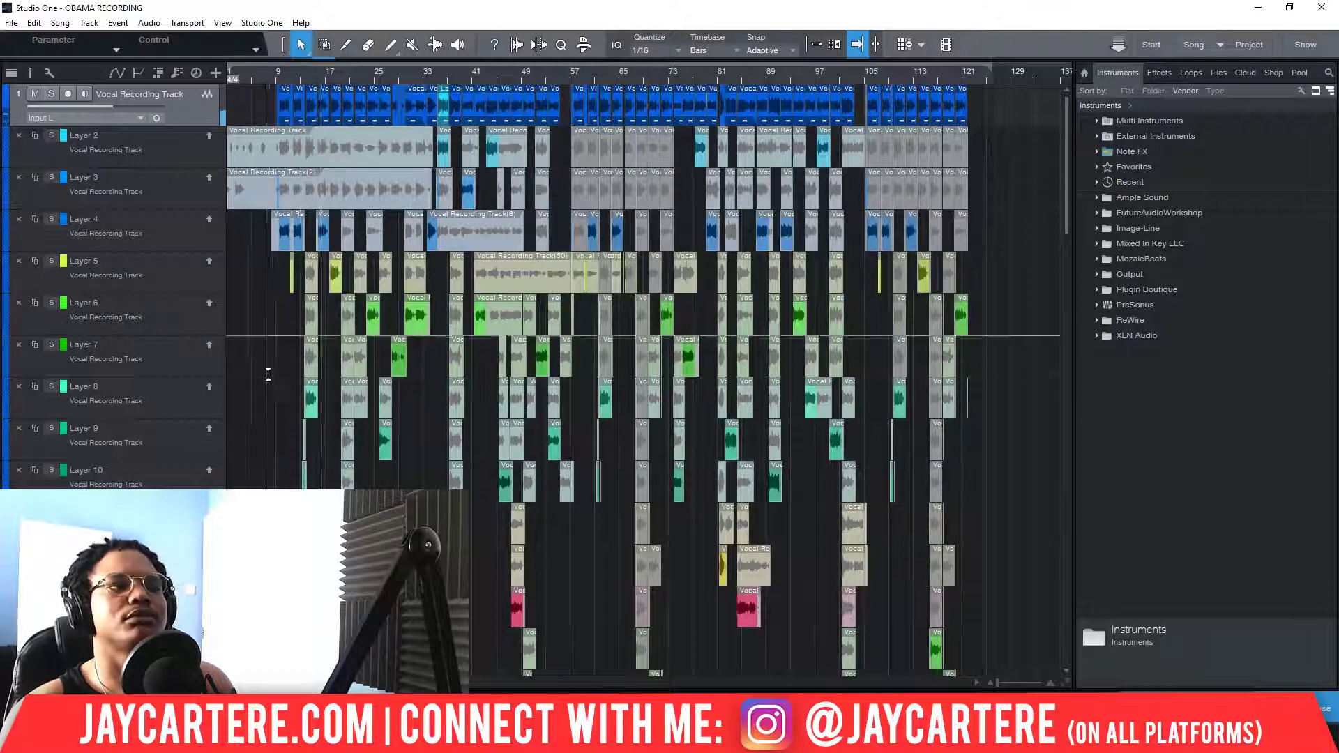
Examine the vocal takes, ad-lib layers and beat stem tracks throughout the song's arrangement
scroll(267, 356, "down", 10)
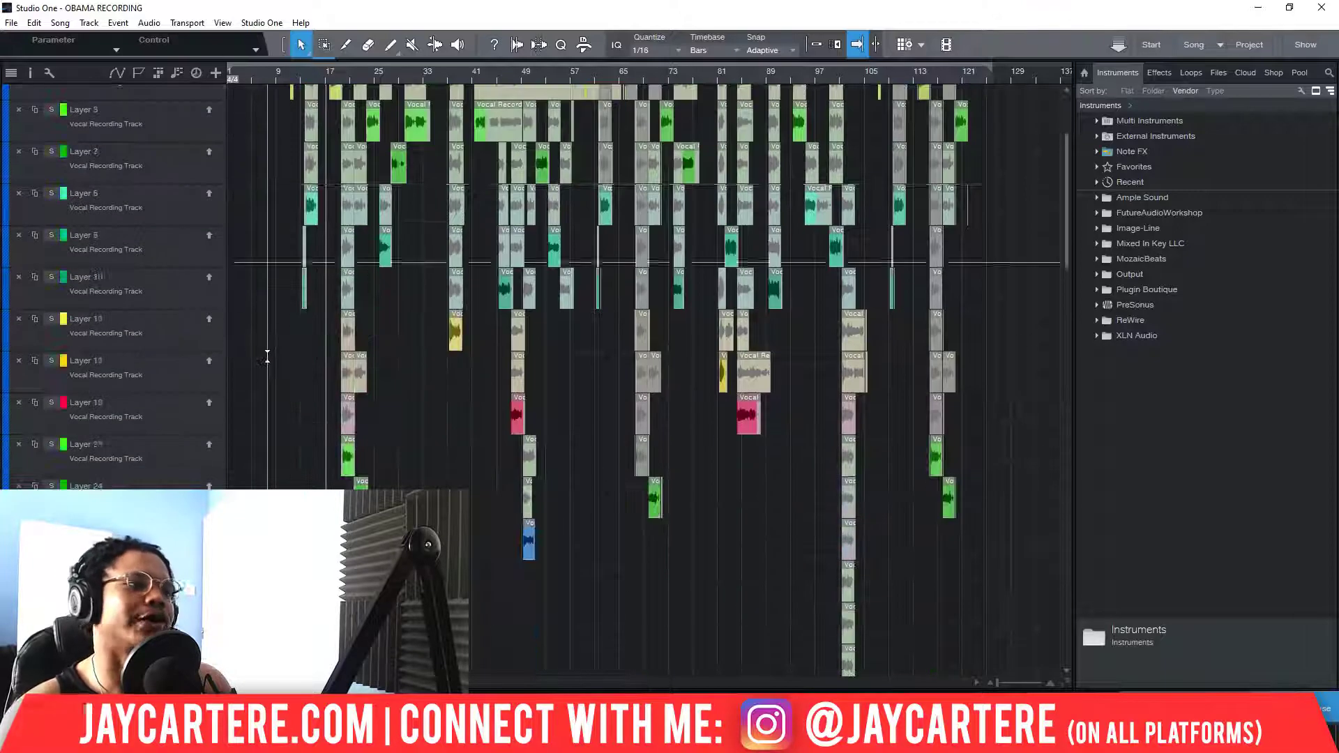
scroll(268, 357, "down", 15)
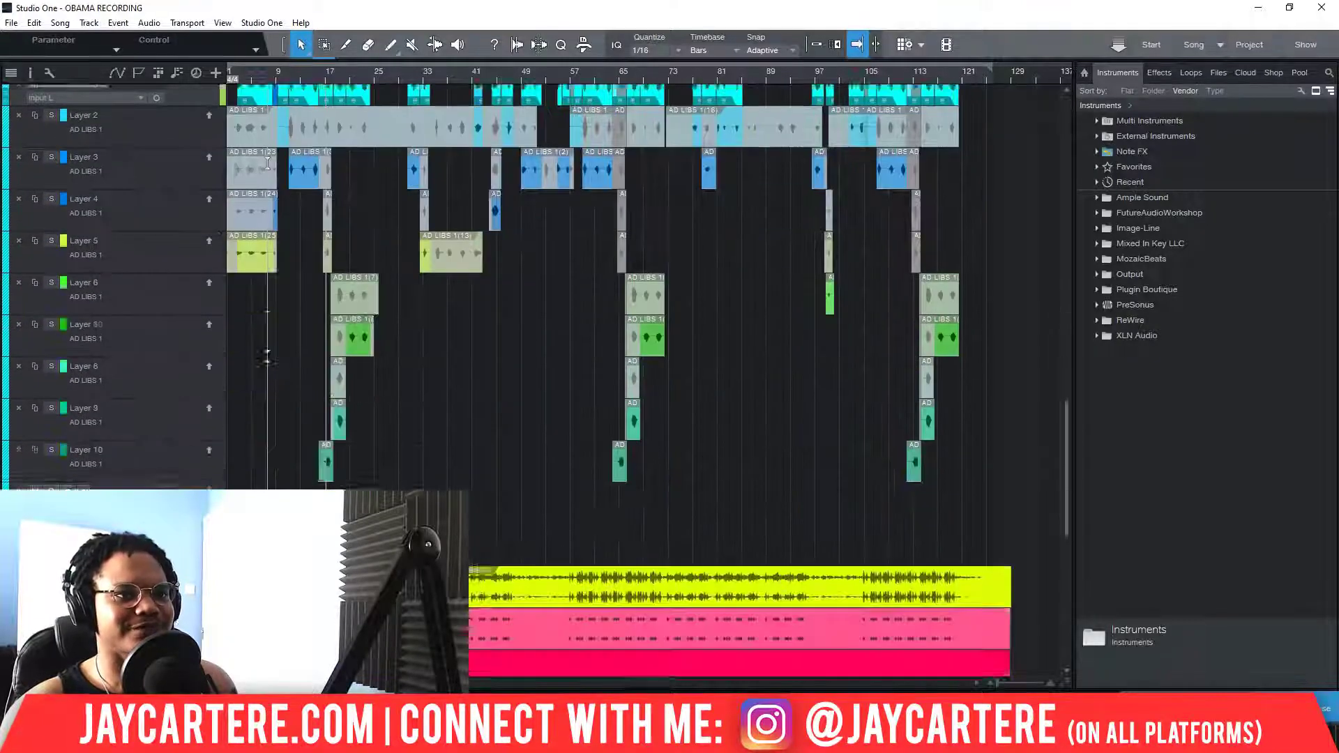
scroll(267, 357, "up", 20)
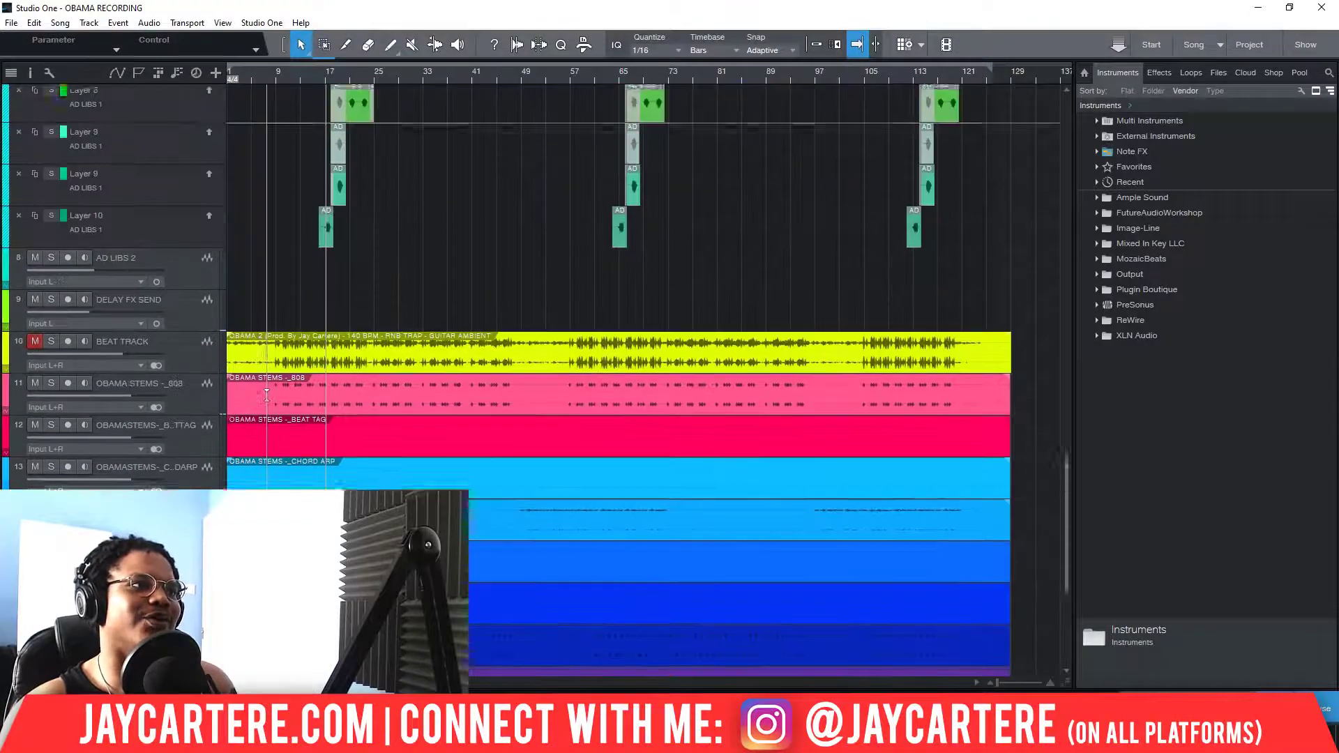
scroll(267, 357, "up", 5)
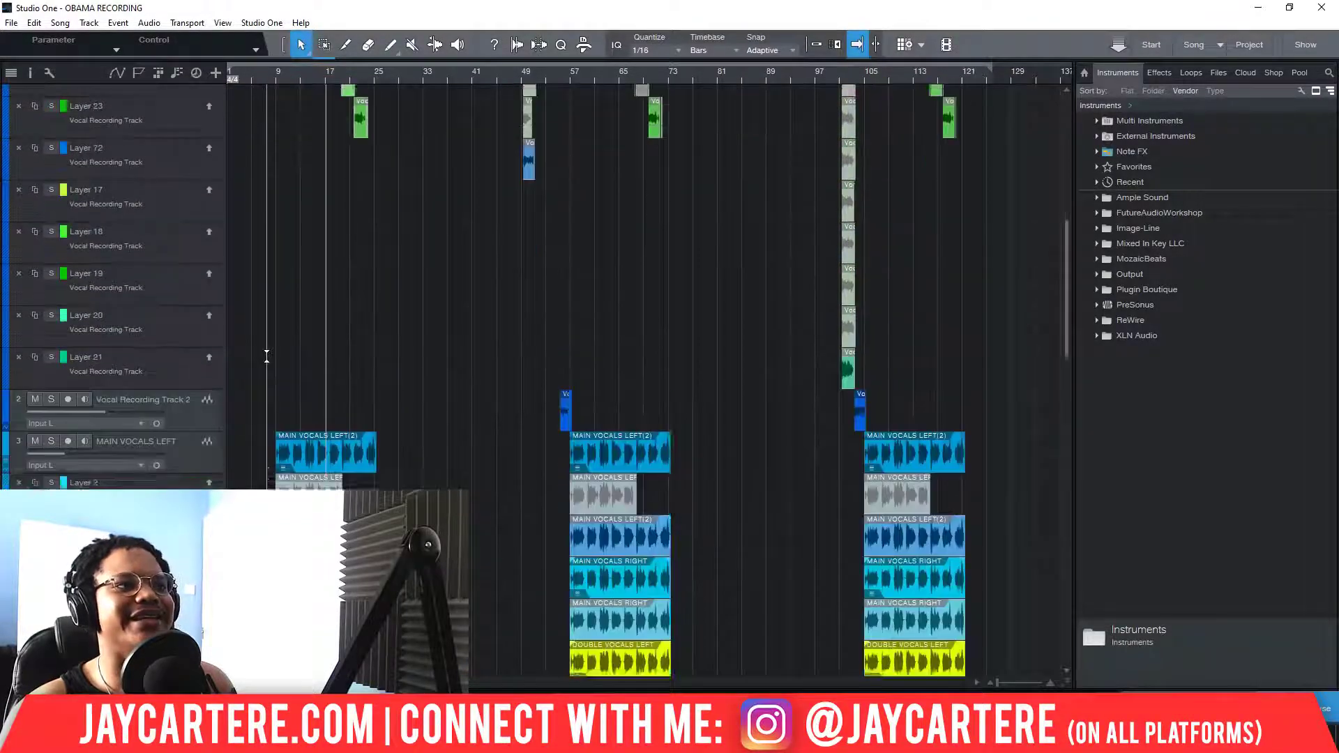
scroll(267, 357, "down", 8)
scroll(267, 357, "down", 10)
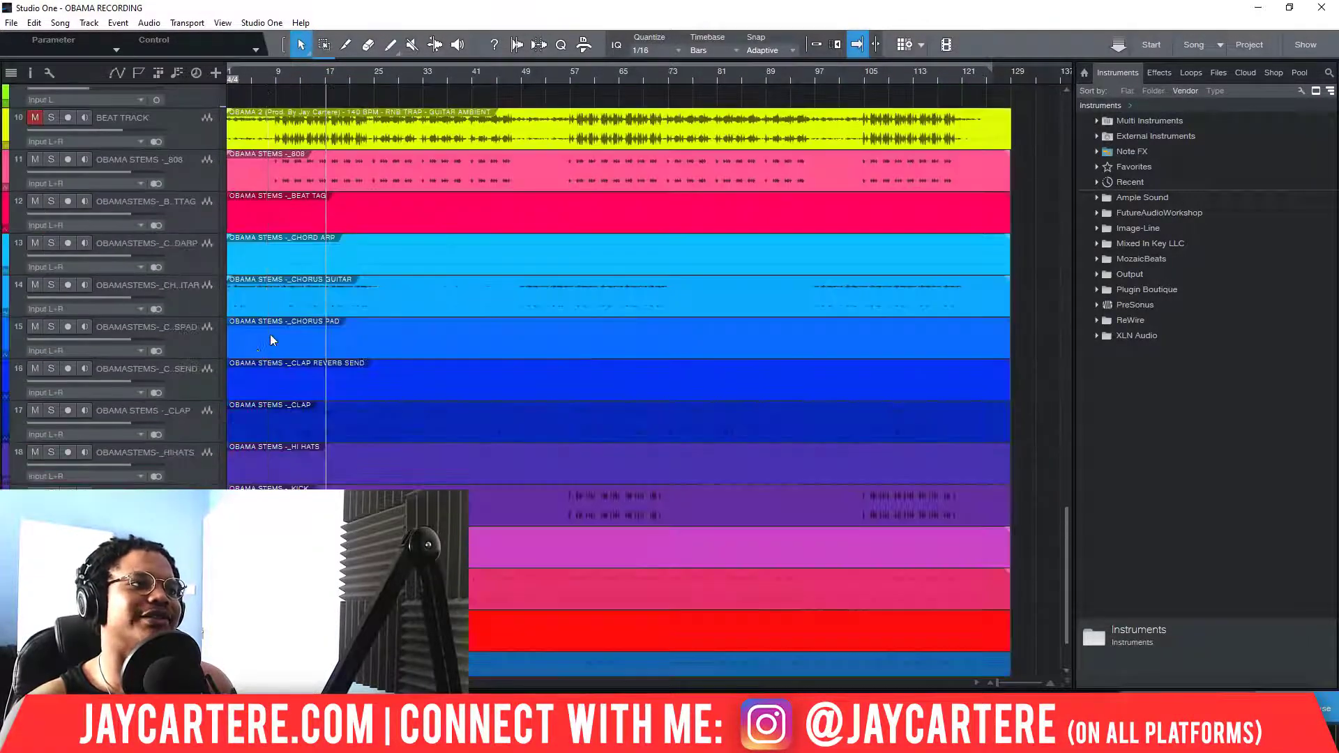
scroll(270, 334, "down", 2)
scroll(476, 357, "up", 5)
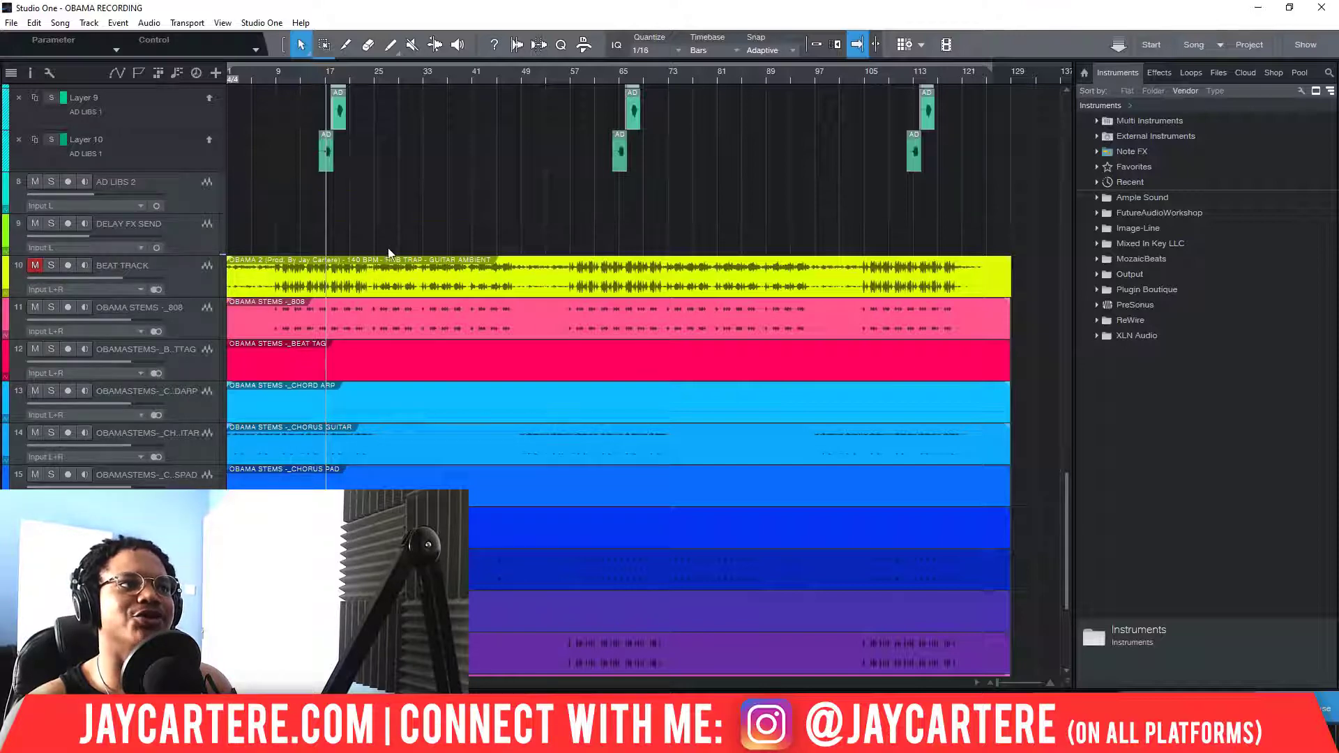
Select the beat track's audio event and compare it with the vocal tracks and individual OBAMA STEMS tracks
left_click_drag(1029, 274, 938, 275)
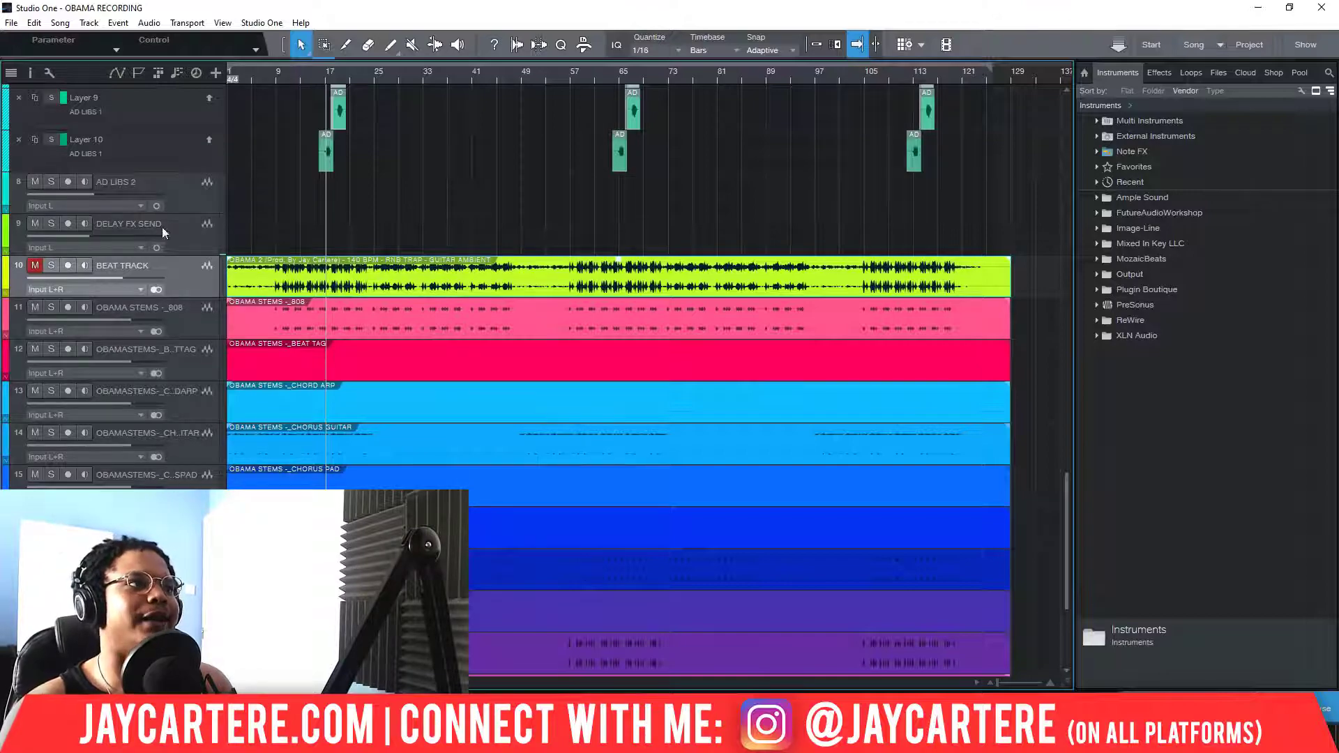
scroll(359, 247, "up", 10)
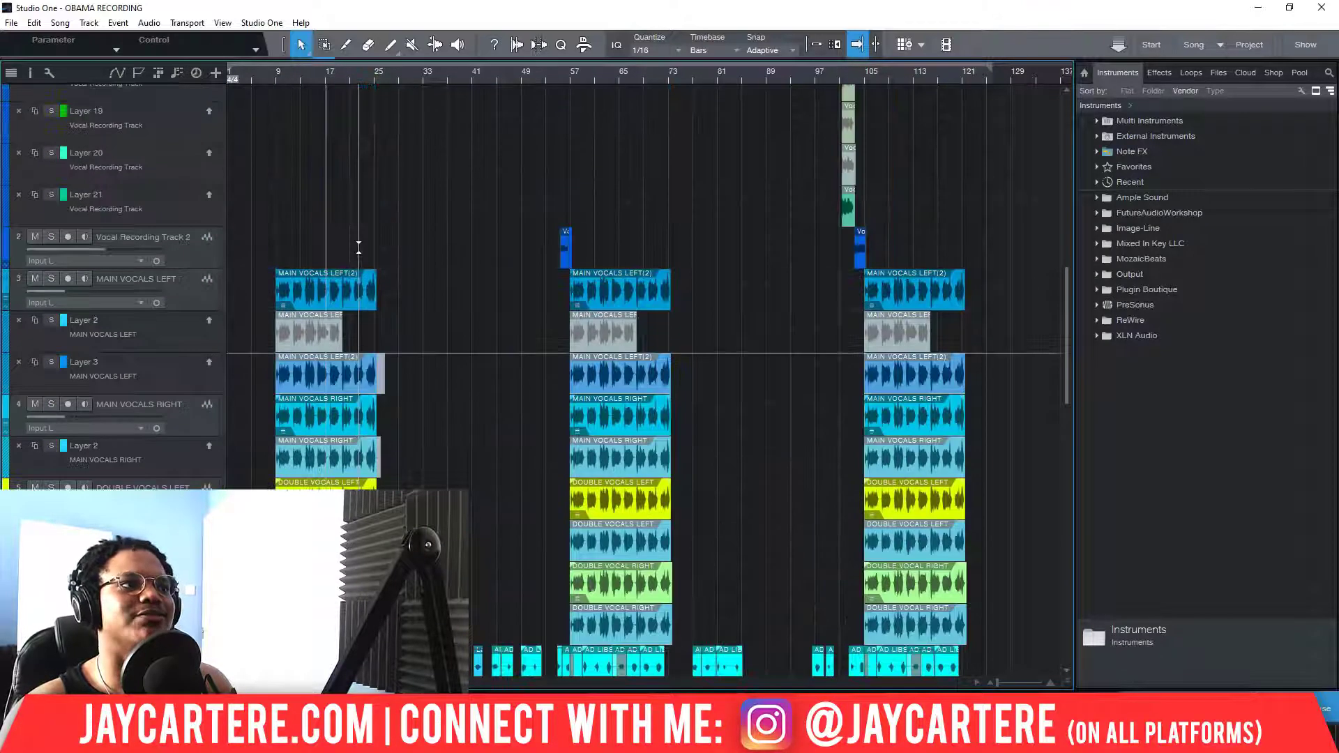
scroll(358, 247, "up", 5)
scroll(359, 248, "down", 9)
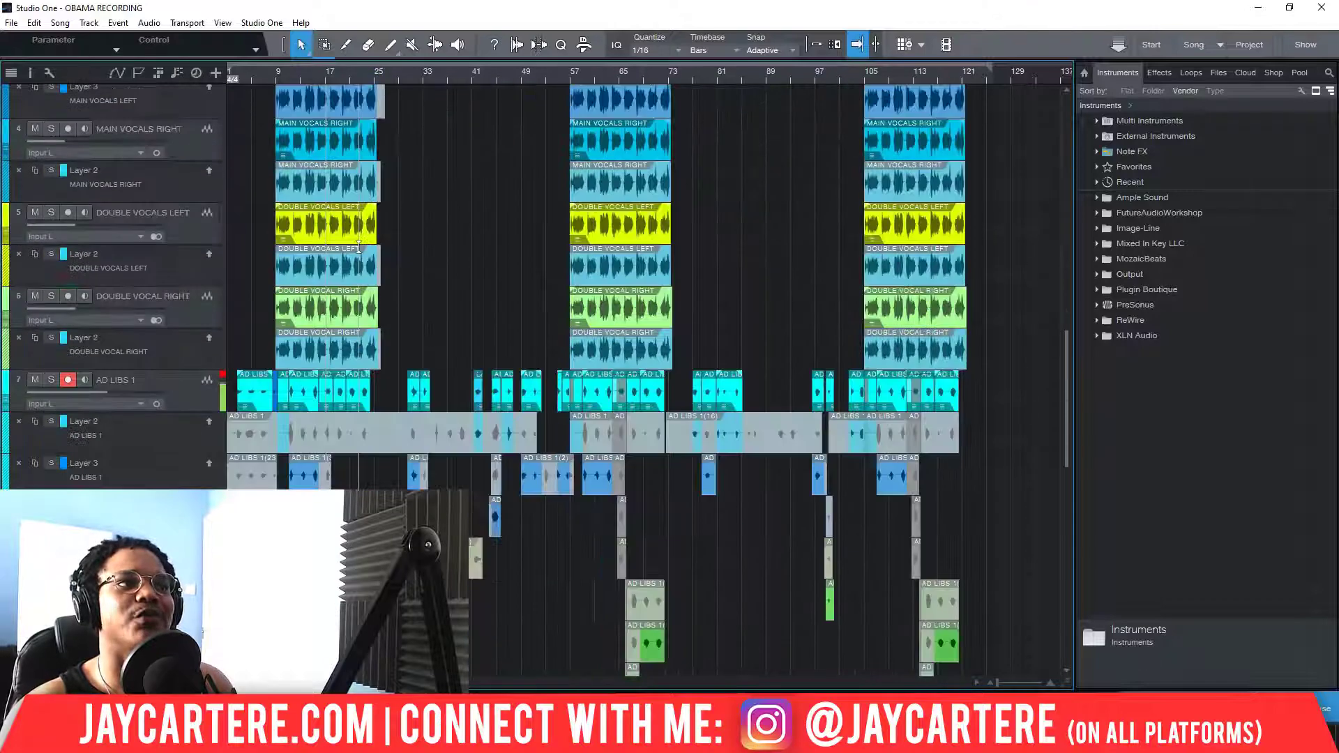
scroll(359, 248, "down", 8)
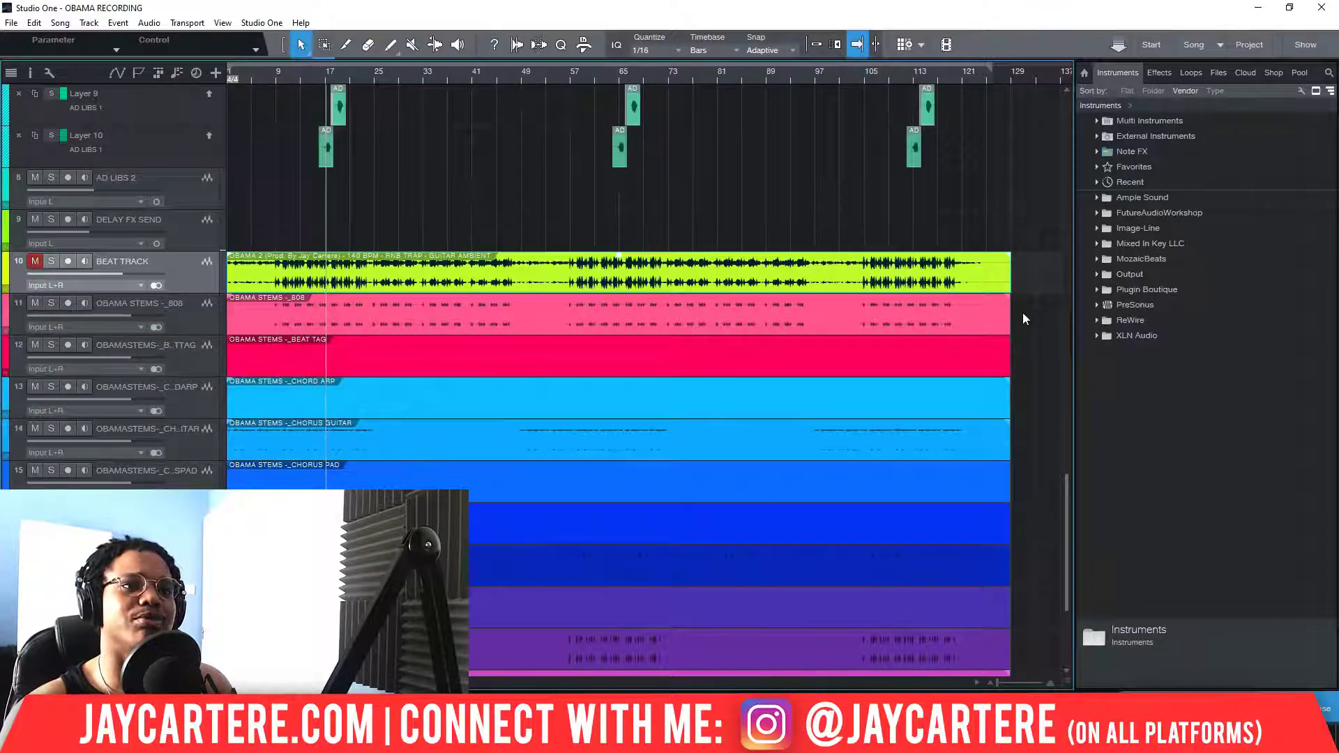
scroll(1022, 319, "down", 5)
scroll(1020, 324, "up", 4)
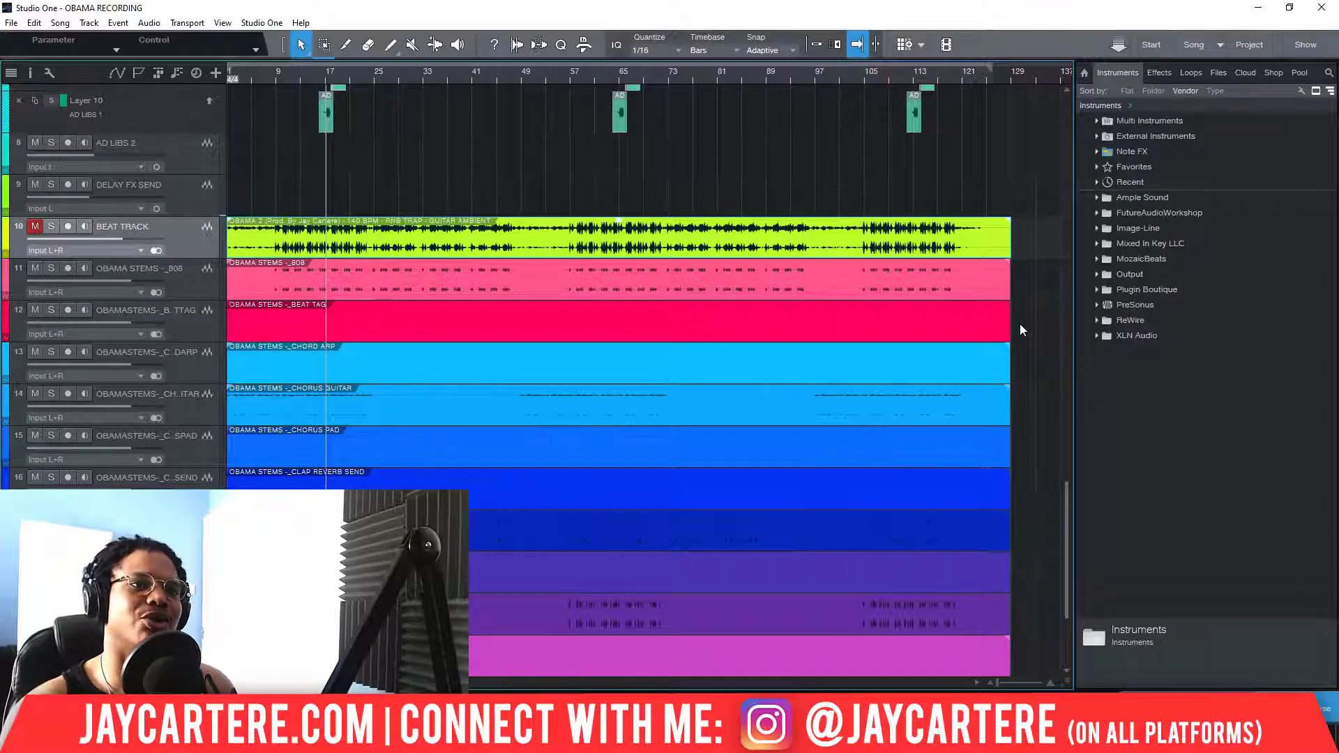
scroll(1034, 300, "down", 3)
scroll(1033, 300, "up", 3)
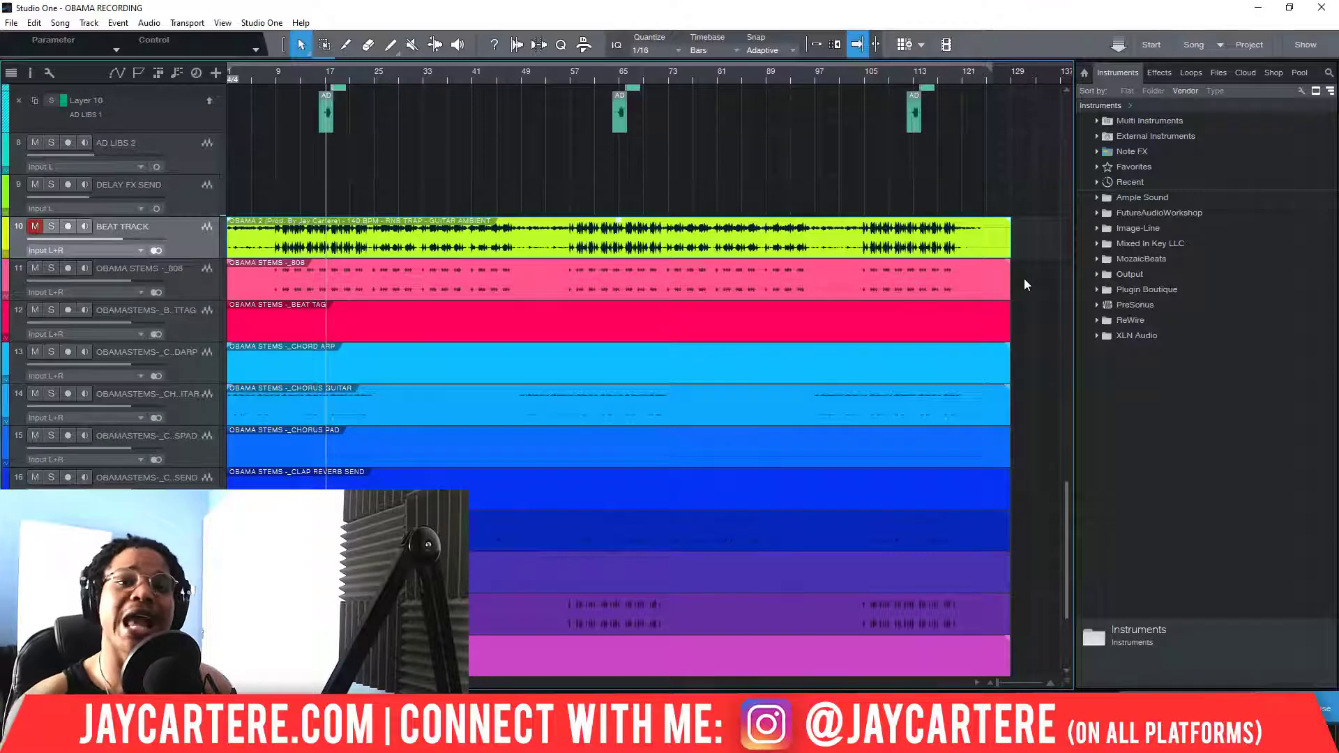
scroll(1044, 278, "down", 5)
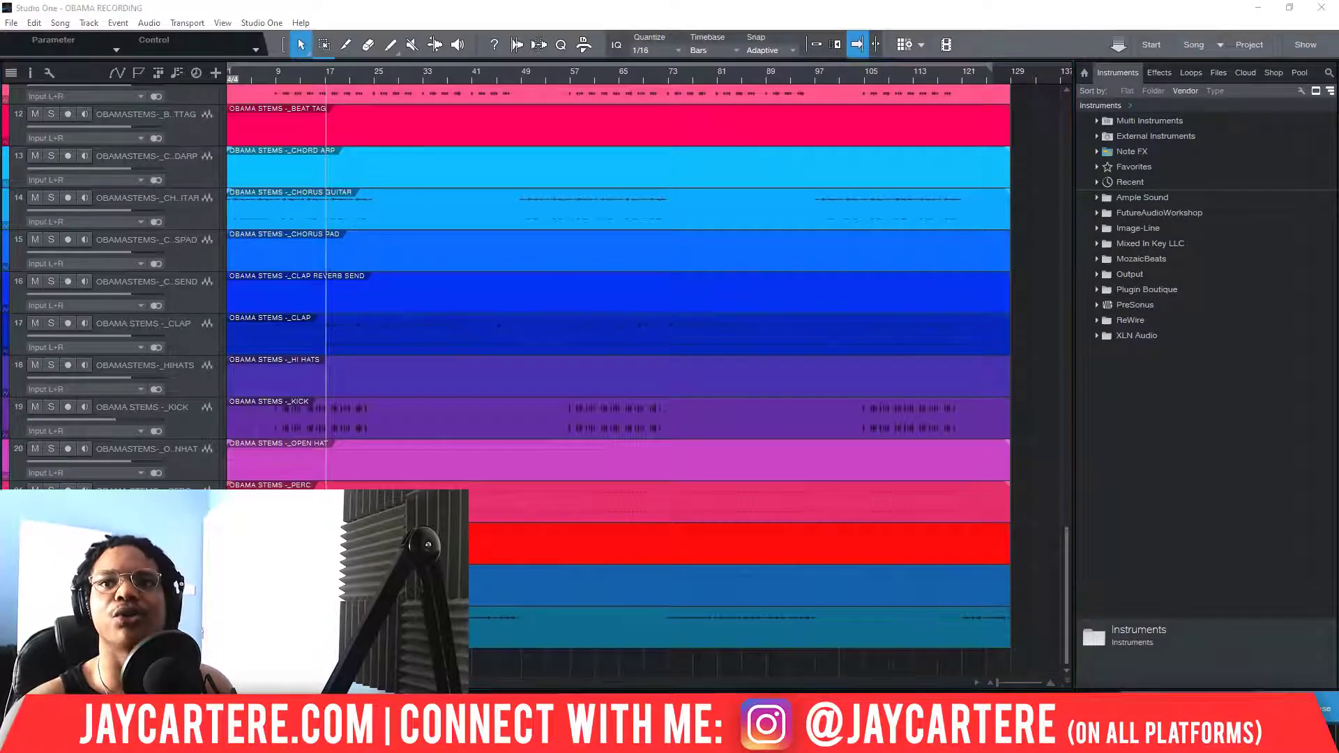
Switch to File Explorer and reopen the "OBAMA - G MINOR - 24 JUNE 20" folder from STEMS - TRACKOUTS
left_click_drag(1338, 111, 612, 91)
left_click(320, 195)
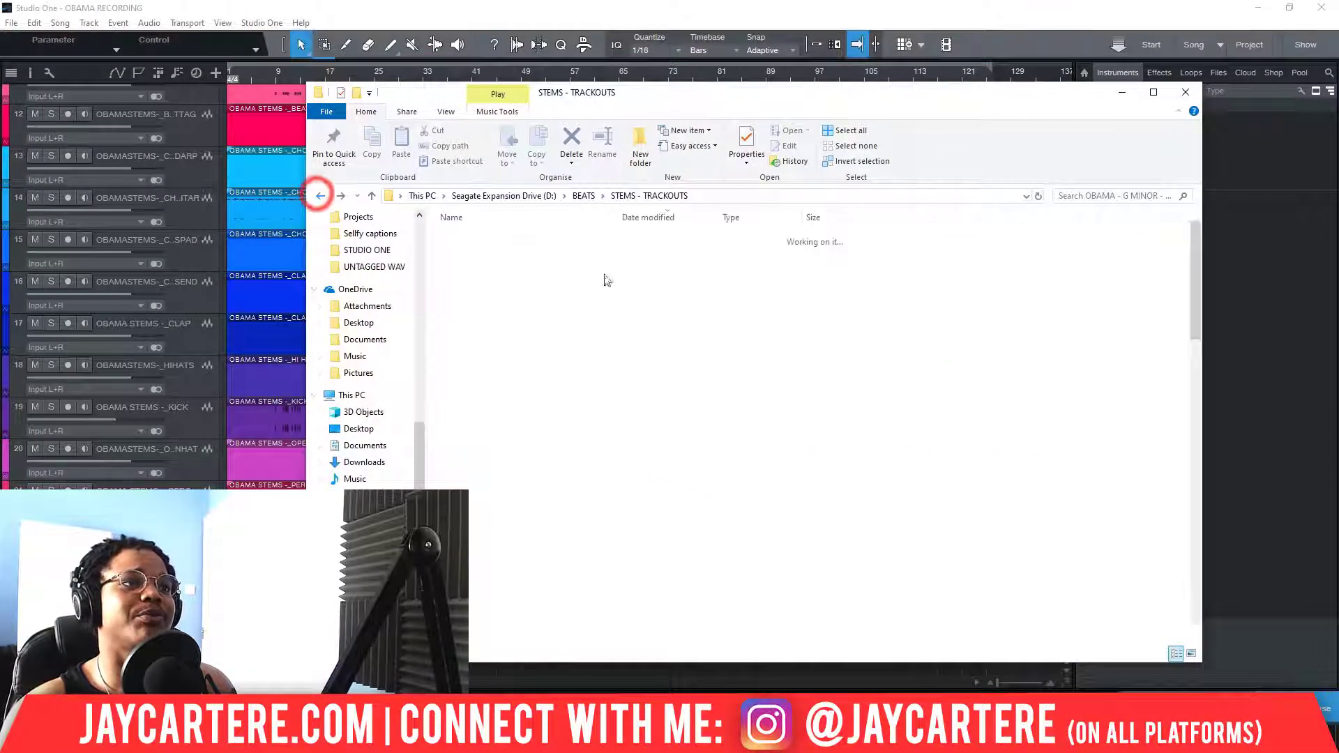
double_click(518, 238)
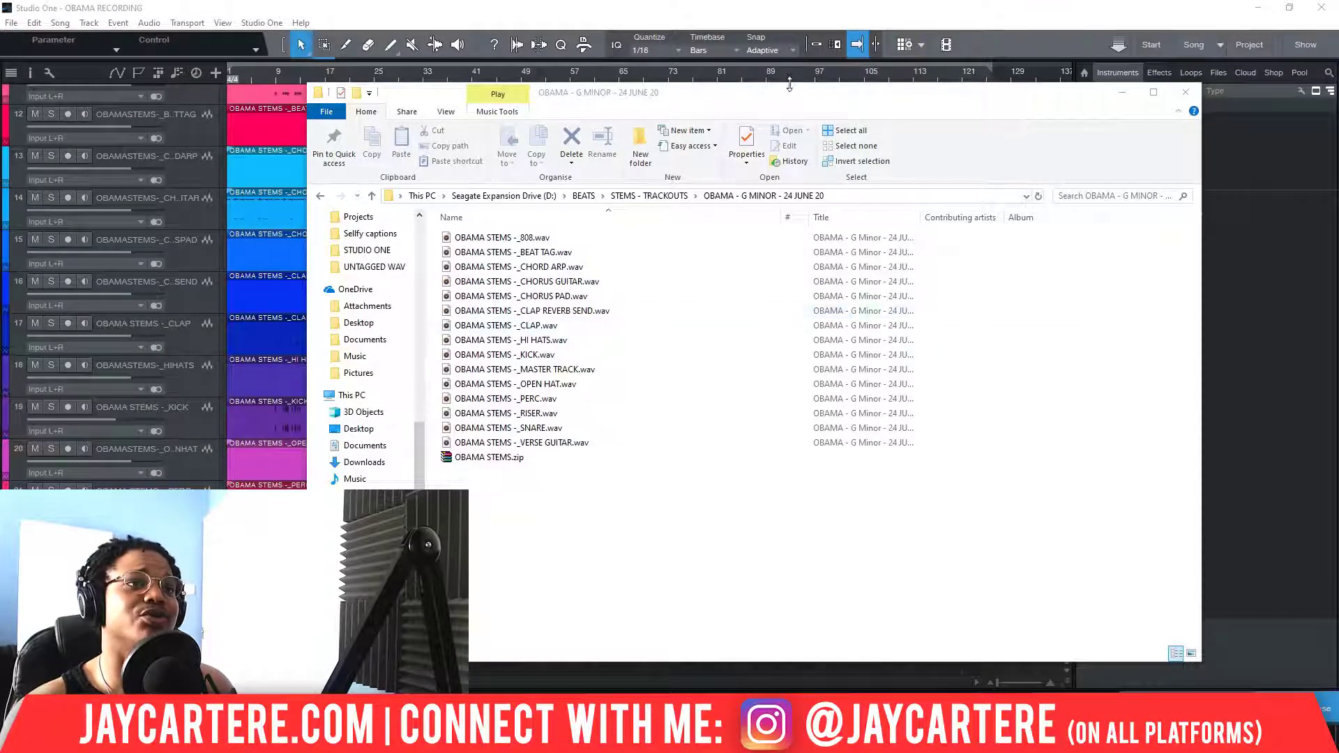
left_click_drag(747, 102, 757, 130)
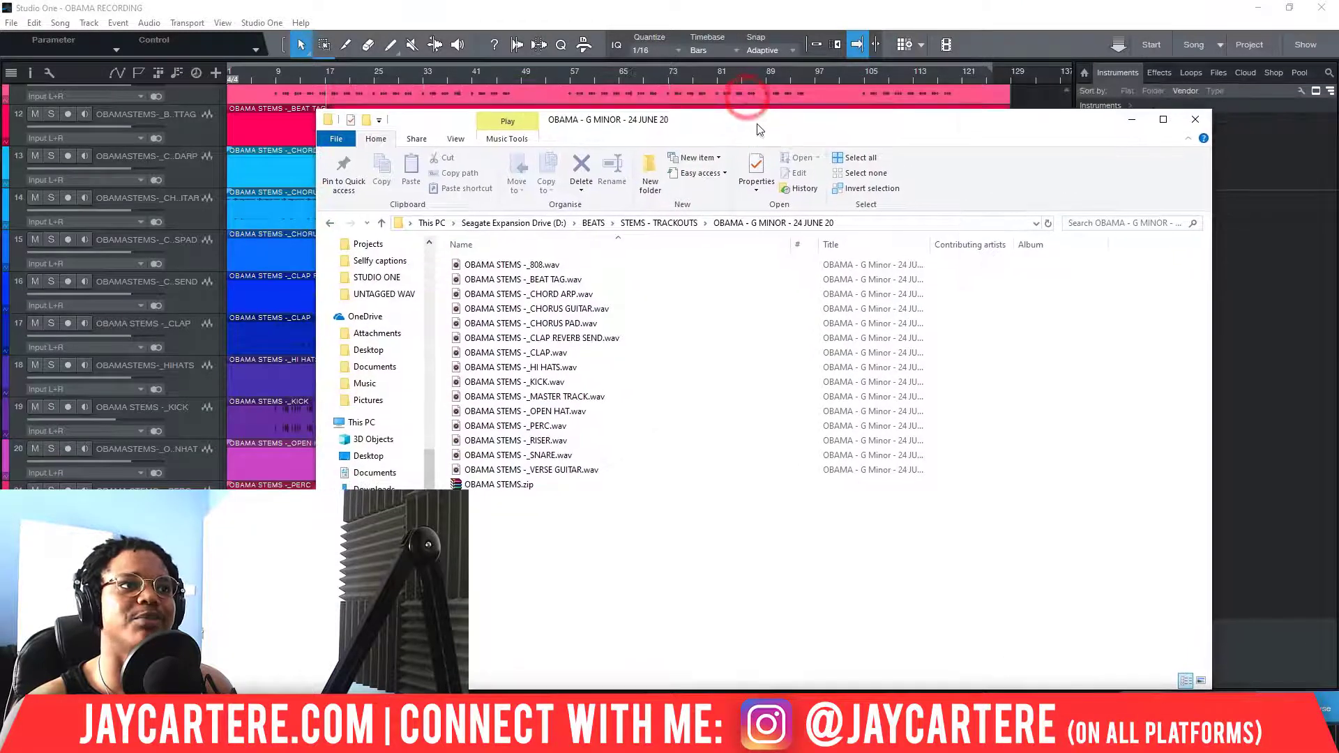
Return to Studio One, check the audio device and sample rate in the Audio Setup options, and close them
left_click(245, 24)
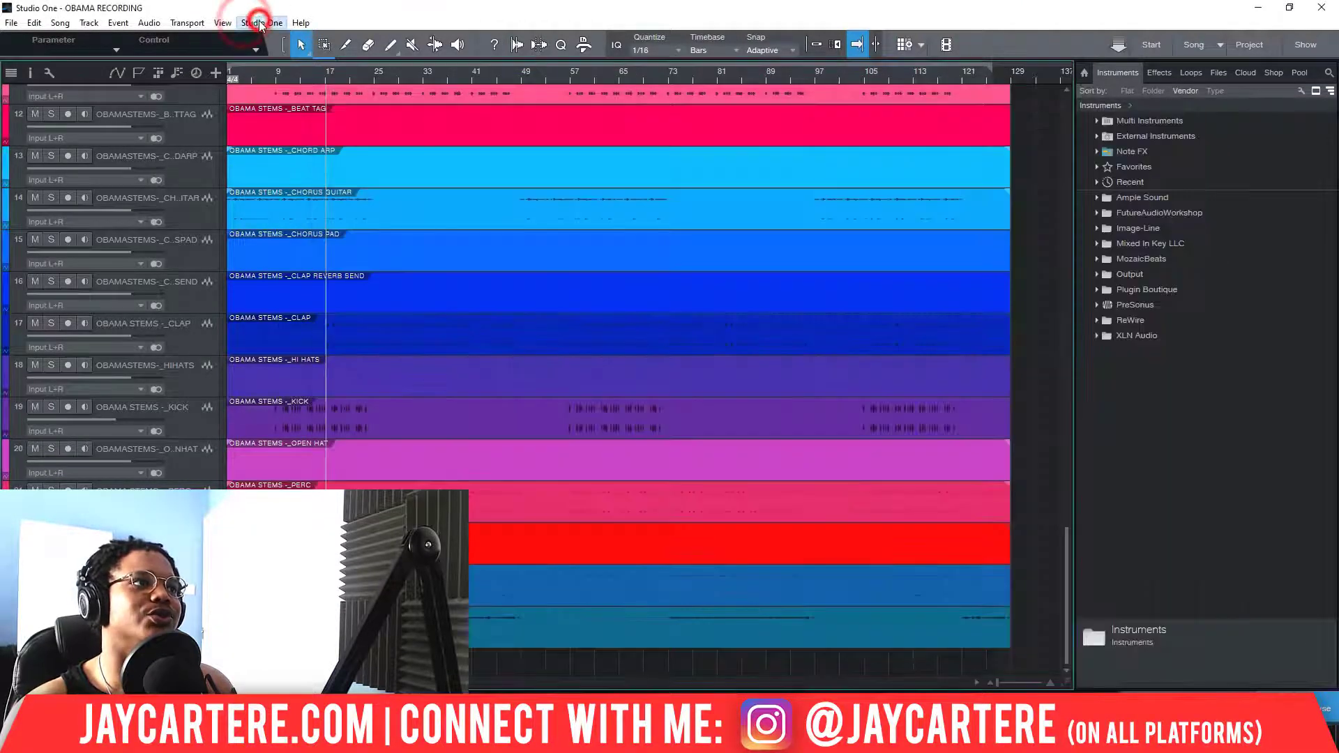
left_click(251, 22)
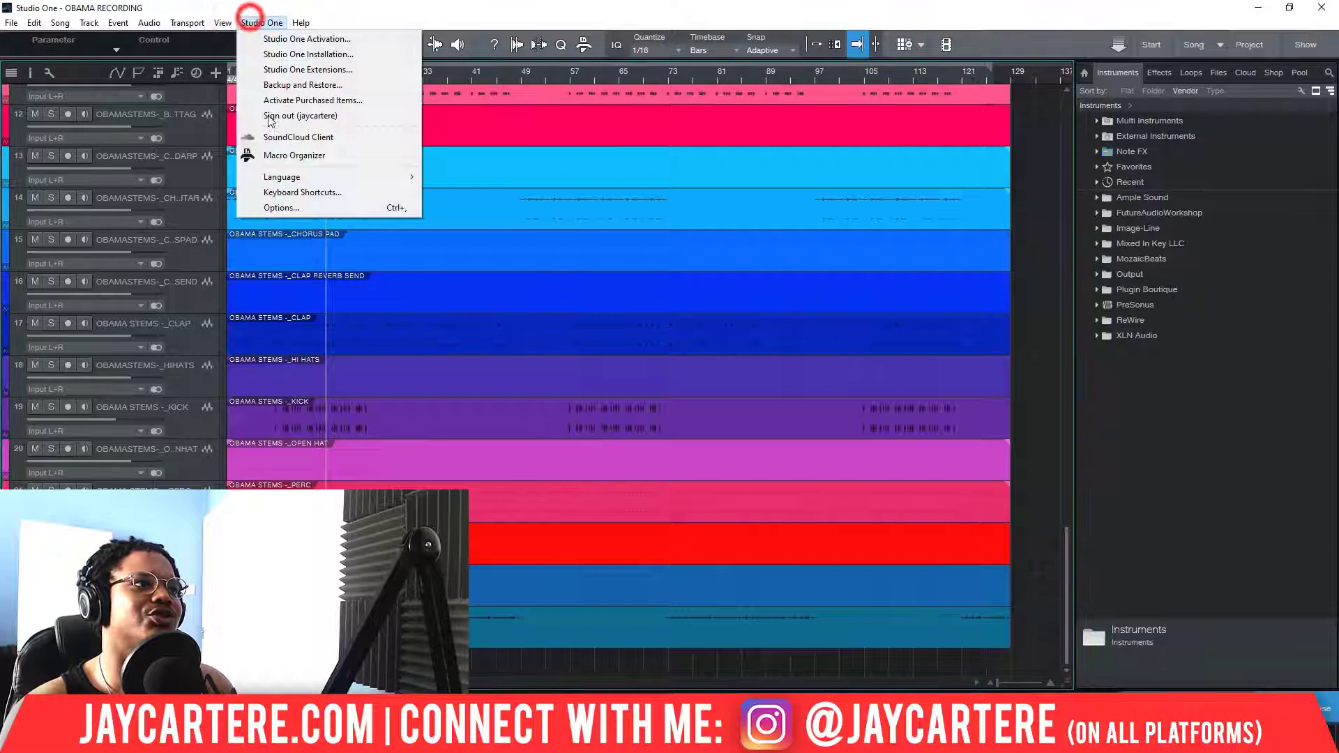
left_click(291, 204)
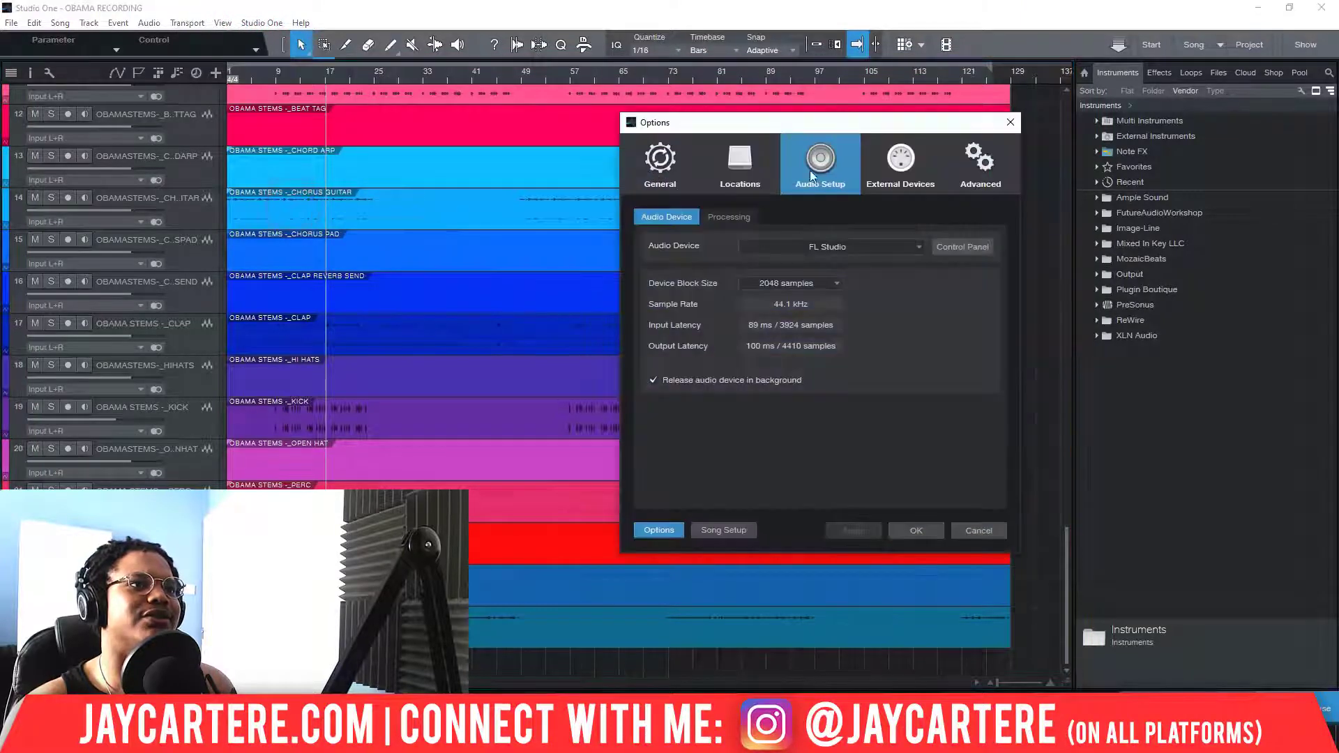
left_click(1013, 126)
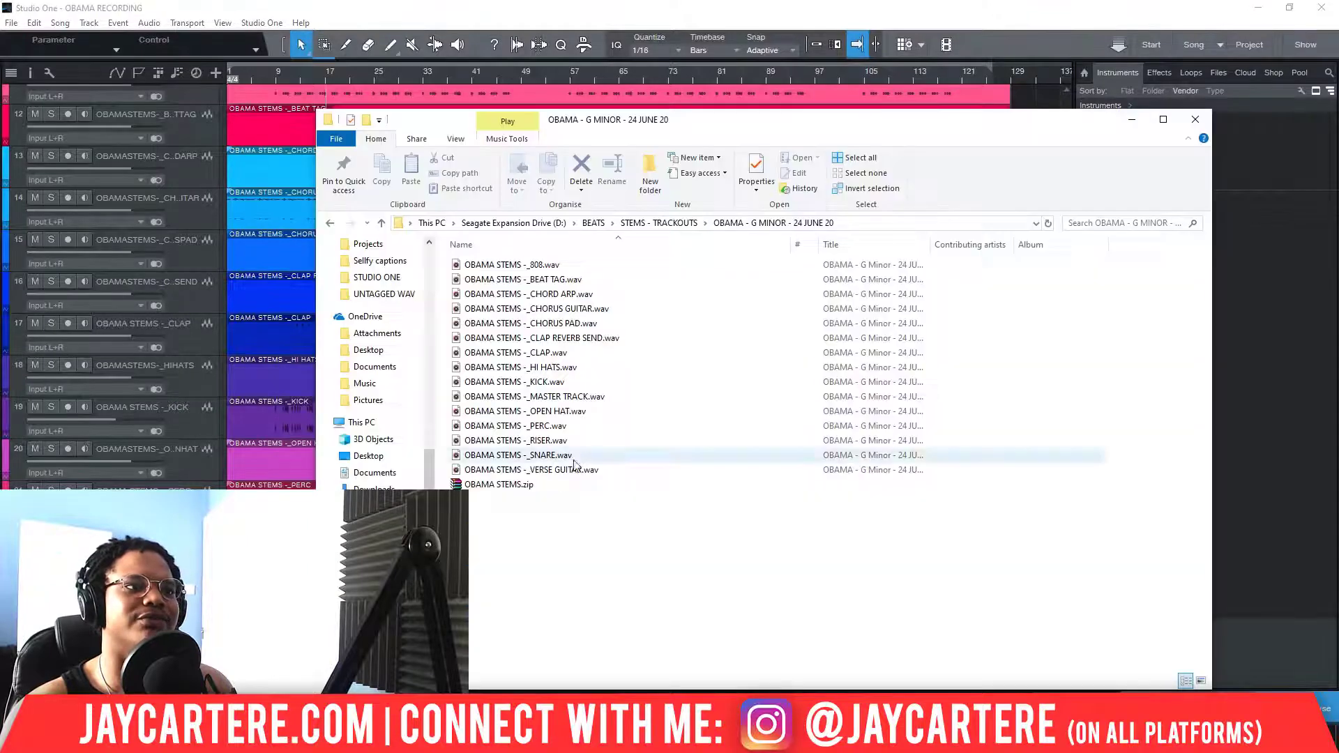
Bring the stems folder into view and select all the WAV files from 808 through VERSE GUITAR
left_click(740, 129)
left_click_drag(721, 121, 931, 120)
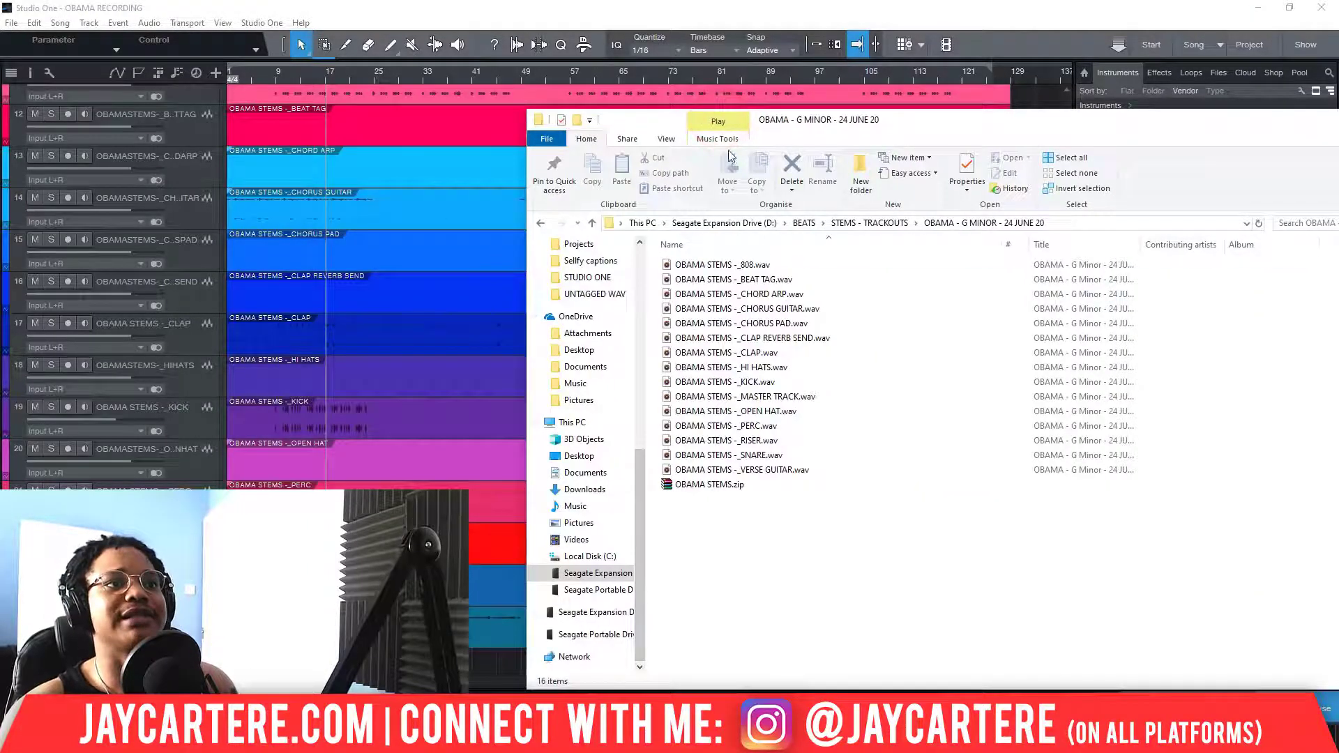
double_click(891, 116)
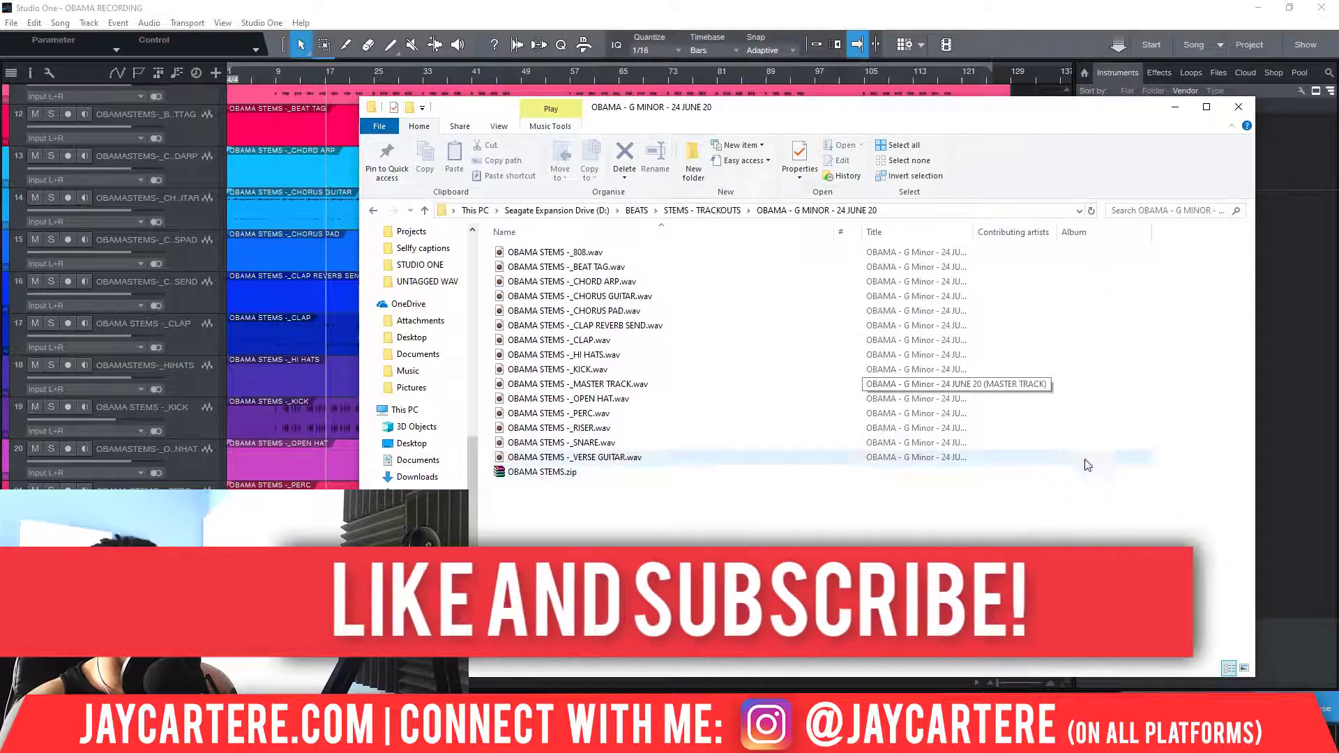
left_click(1164, 458)
left_click(743, 252, "shift")
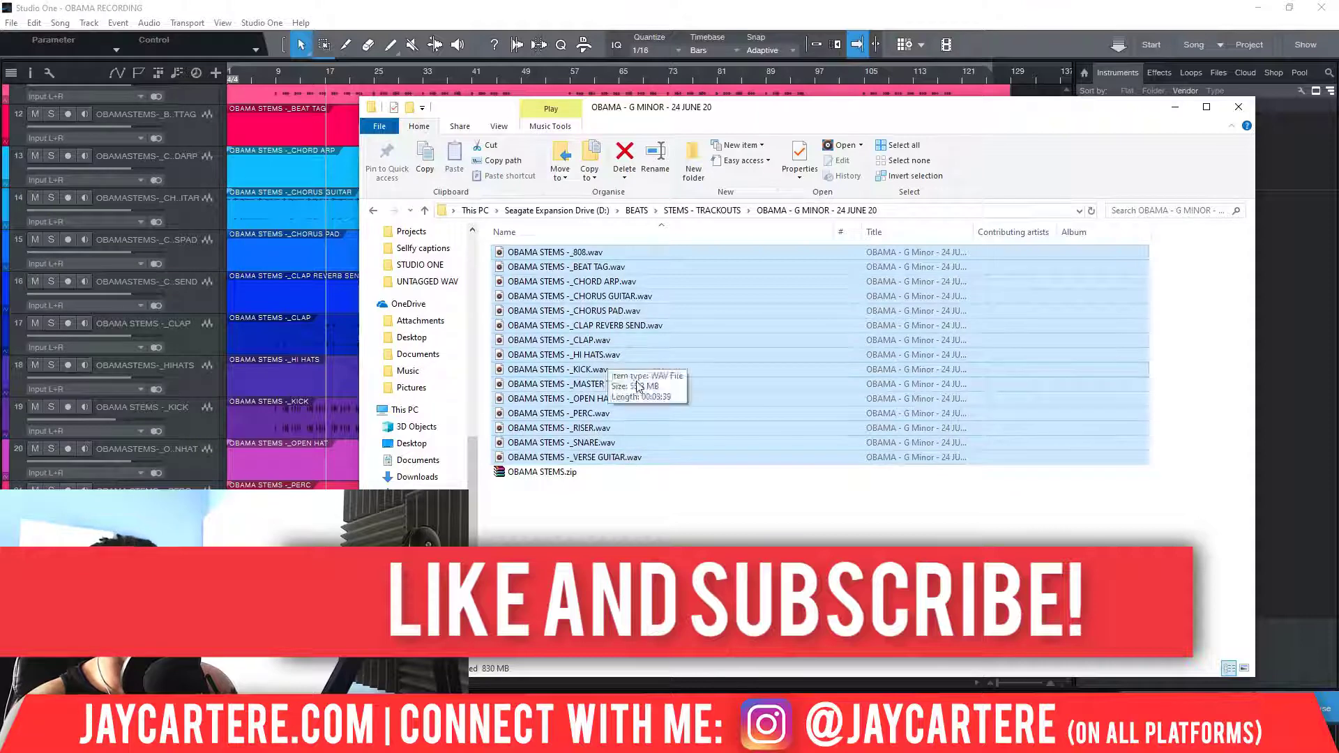
Compare the MASTER TRACK file with the full set of WAV stems by selecting each, ending on MASTER TRACK
left_click(606, 385)
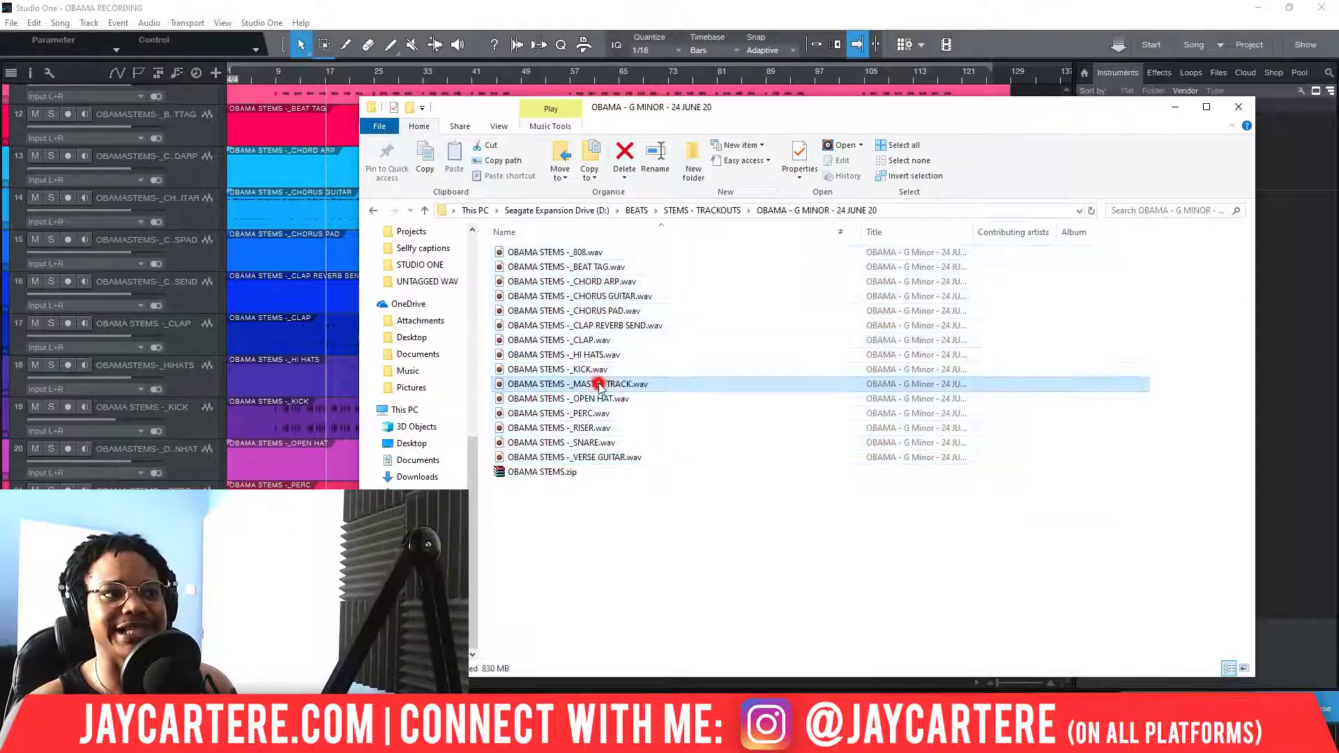
left_click_drag(1169, 459, 627, 232)
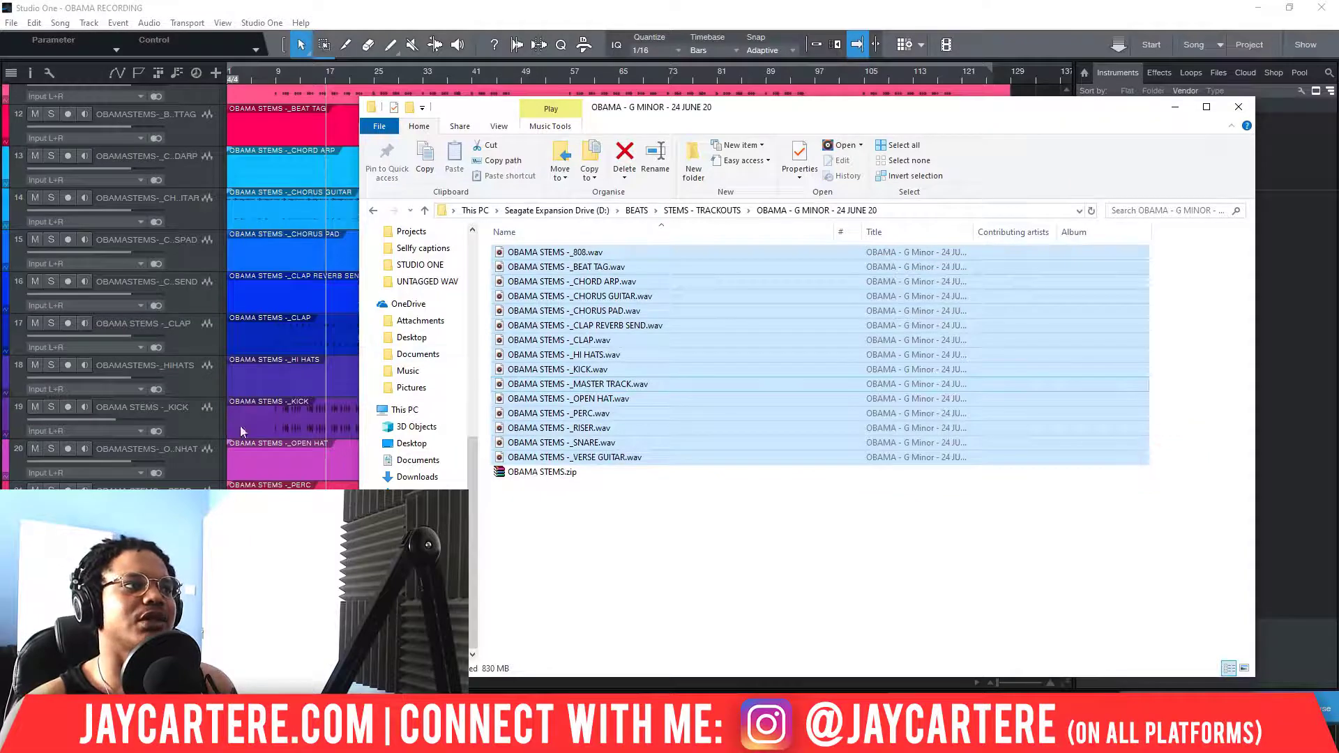
left_click(600, 386)
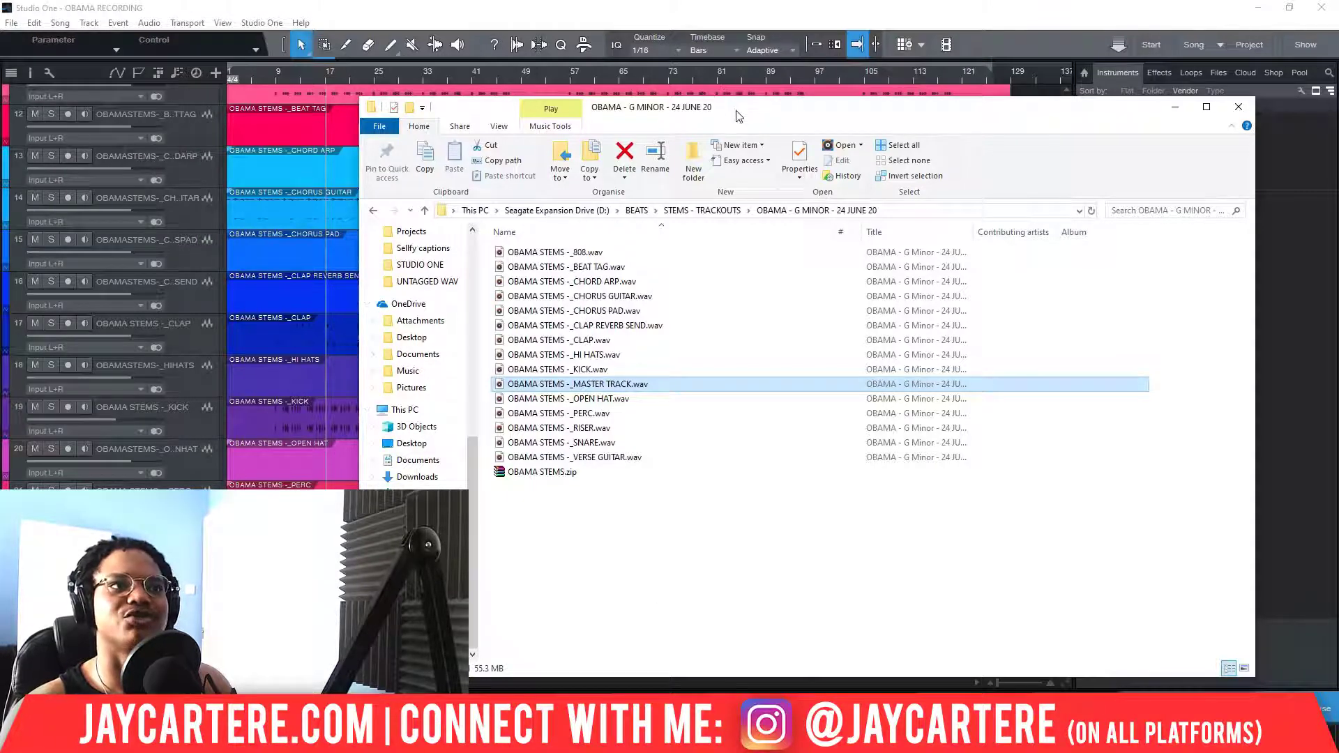
Select everything in the stems folder including the zip file, and reduce the selection to the 808 WAV file
left_click_drag(740, 116, 667, 124)
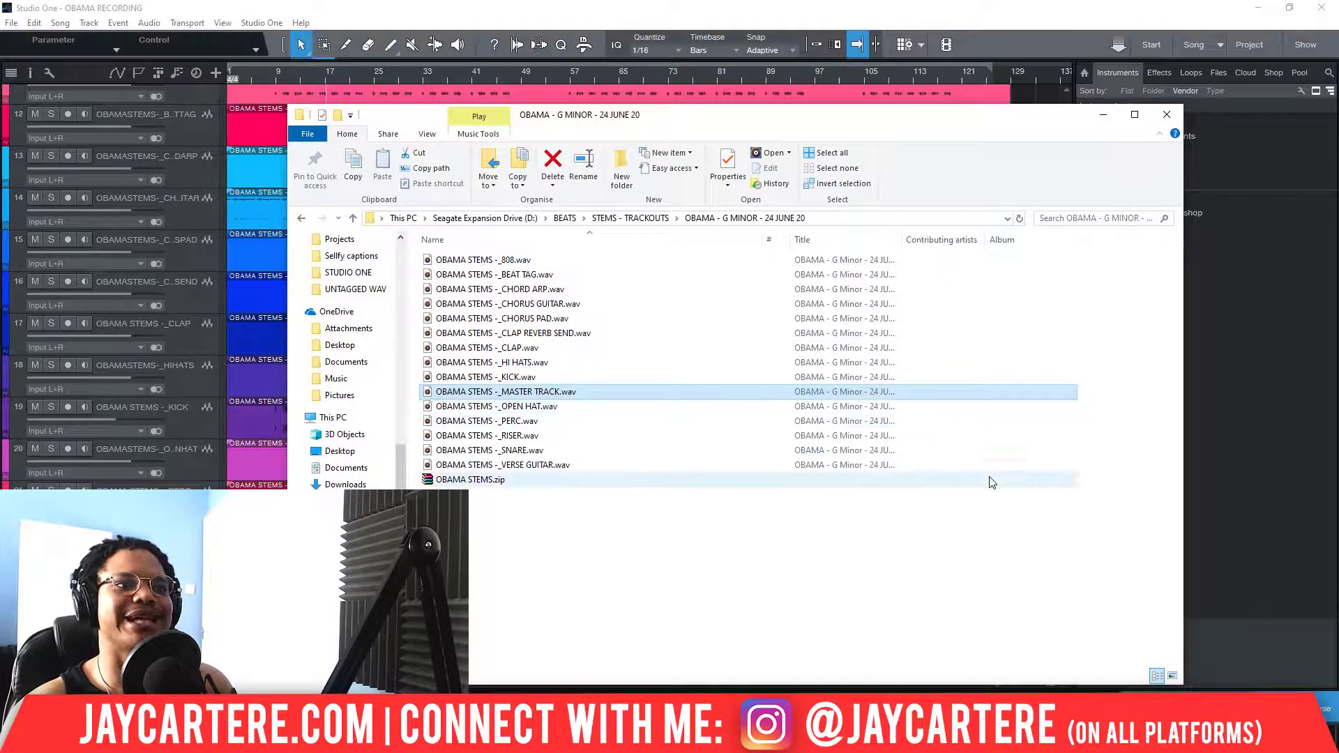
left_click_drag(1115, 469, 479, 249)
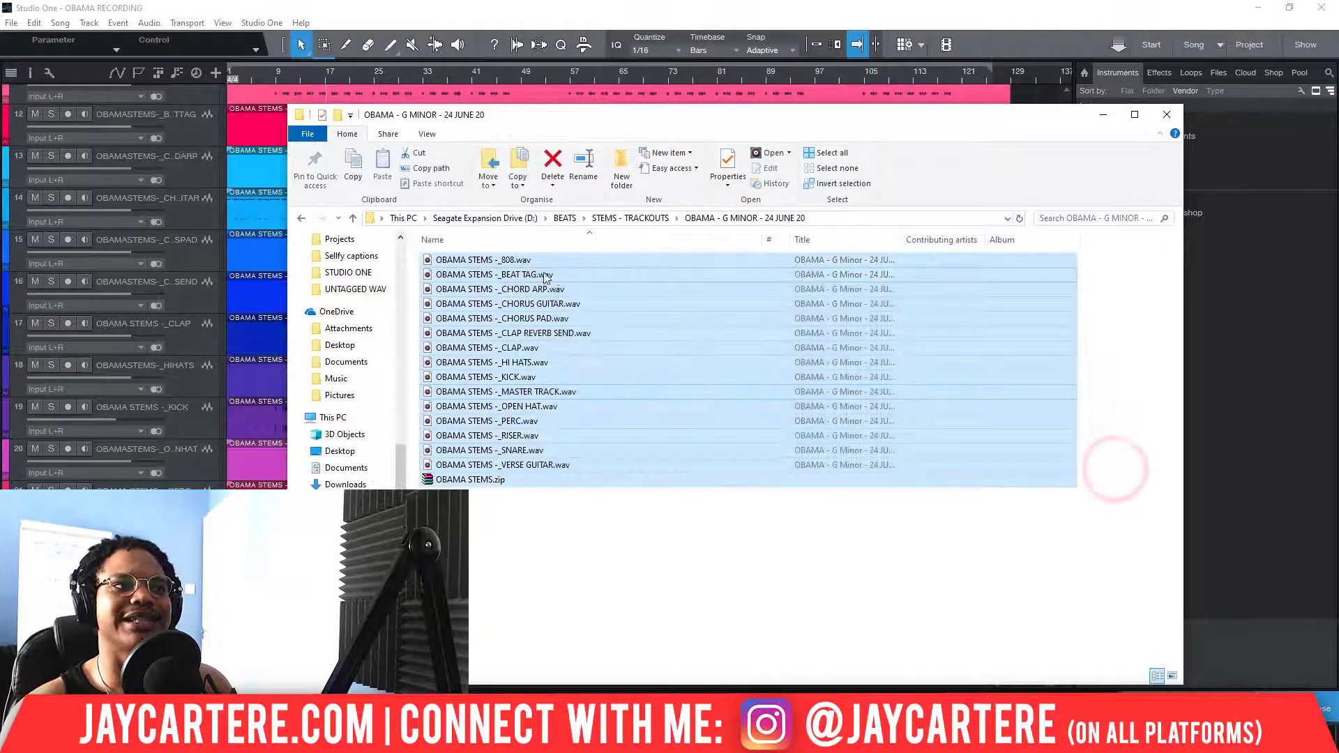
left_click(516, 260)
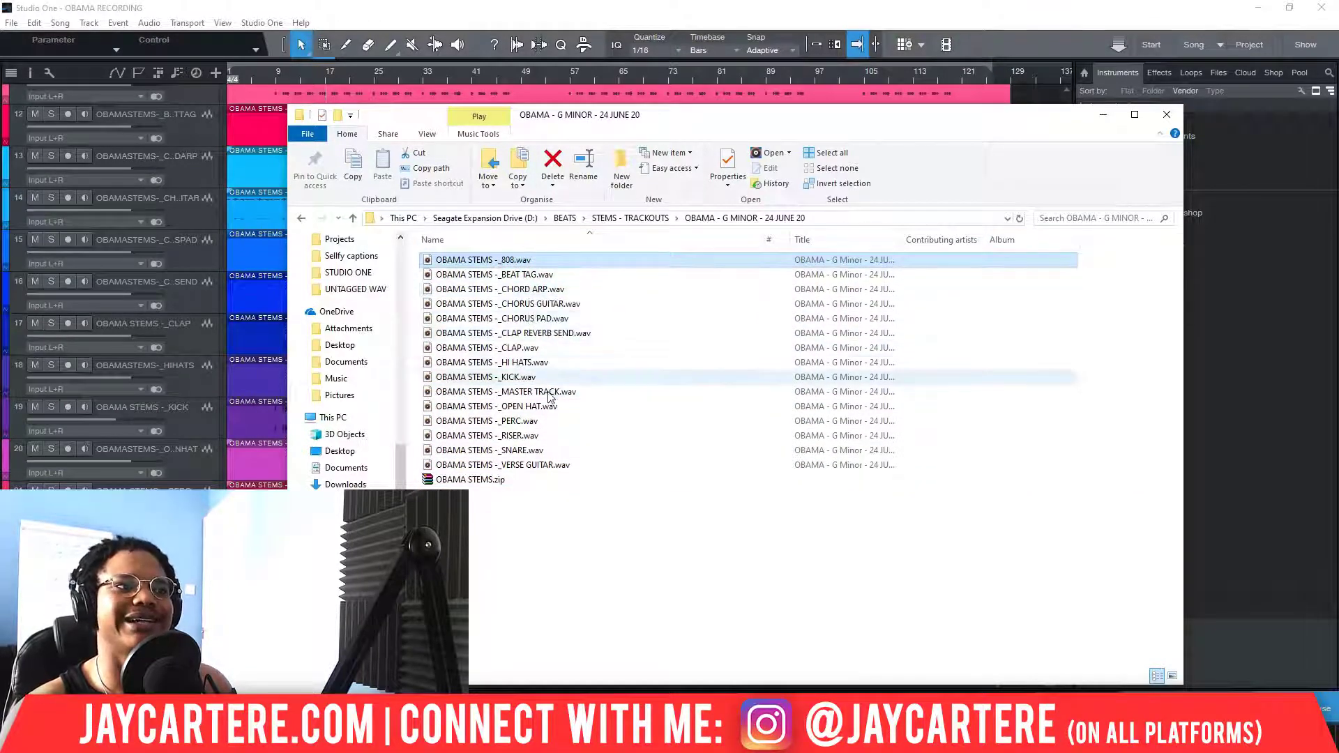
Place the stems folder beside the Studio One arrangement to compare its files with the imported stem tracks
left_click_drag(673, 118, 1064, 172)
scroll(375, 350, "up", 3)
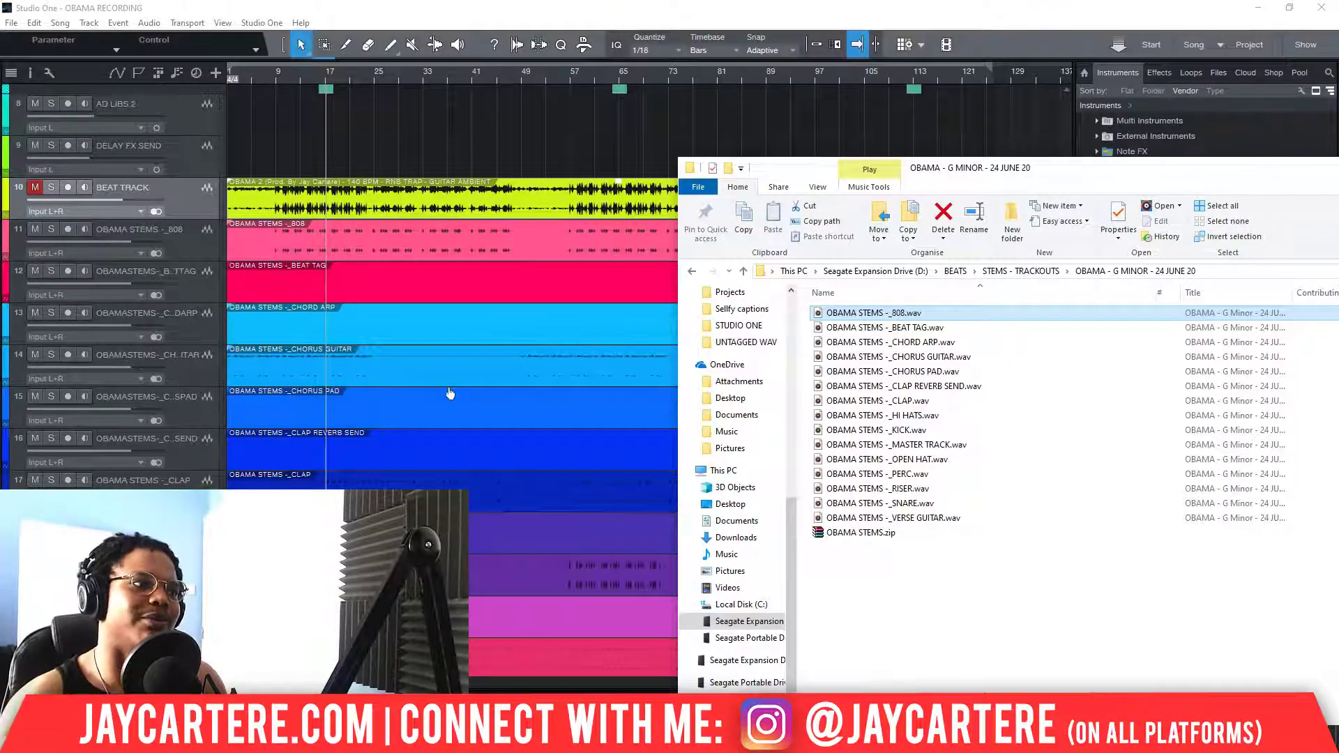
left_click_drag(1026, 167, 829, 126)
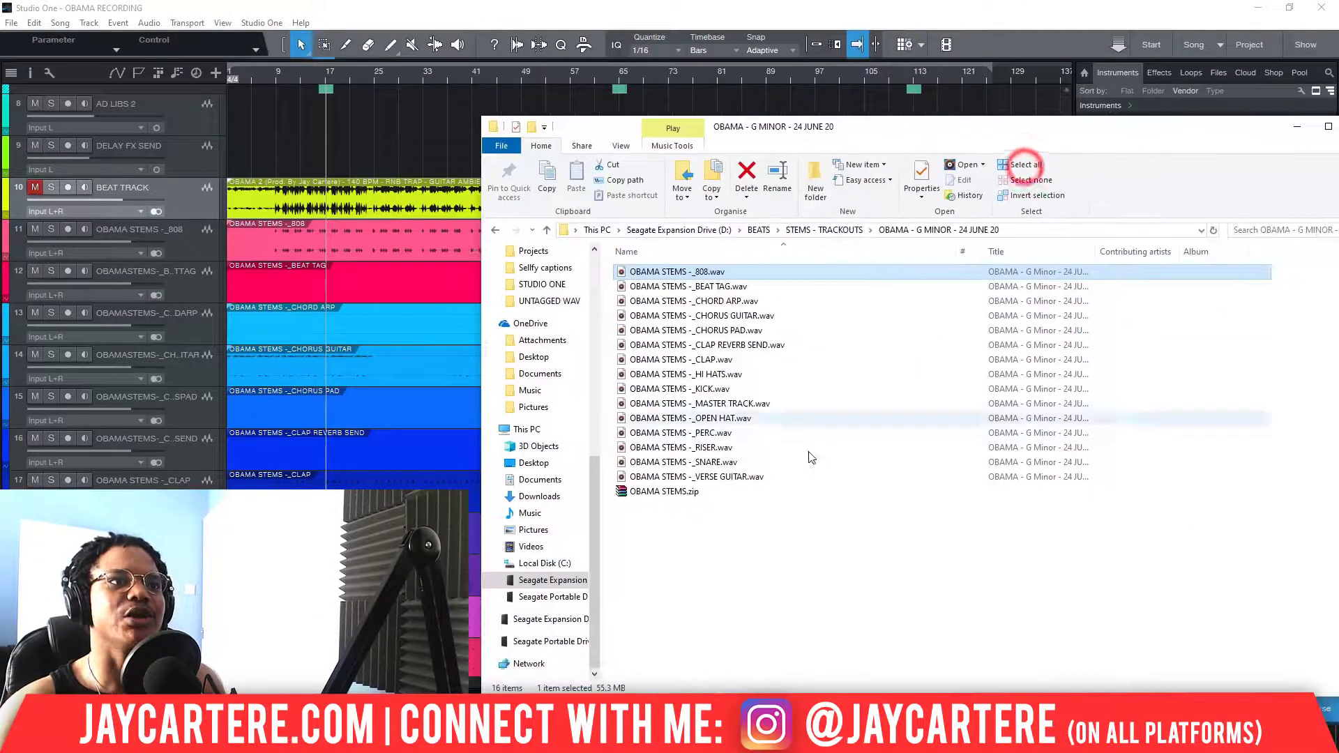
Select the WAV stems from 808 through VERSE GUITAR and arrange the stems folder side by side with the Studio One window
left_click_drag(1207, 476, 864, 268)
left_click_drag(851, 128, 1336, 132)
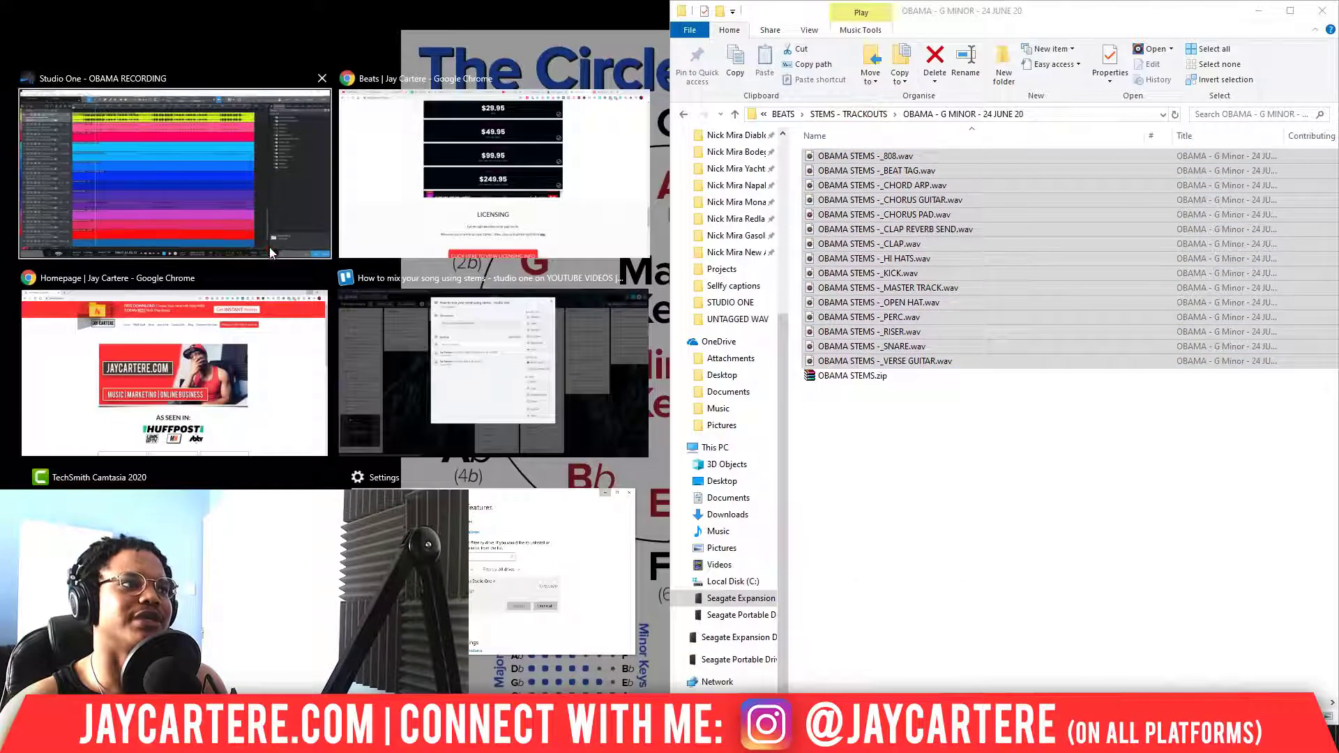
left_click(271, 252)
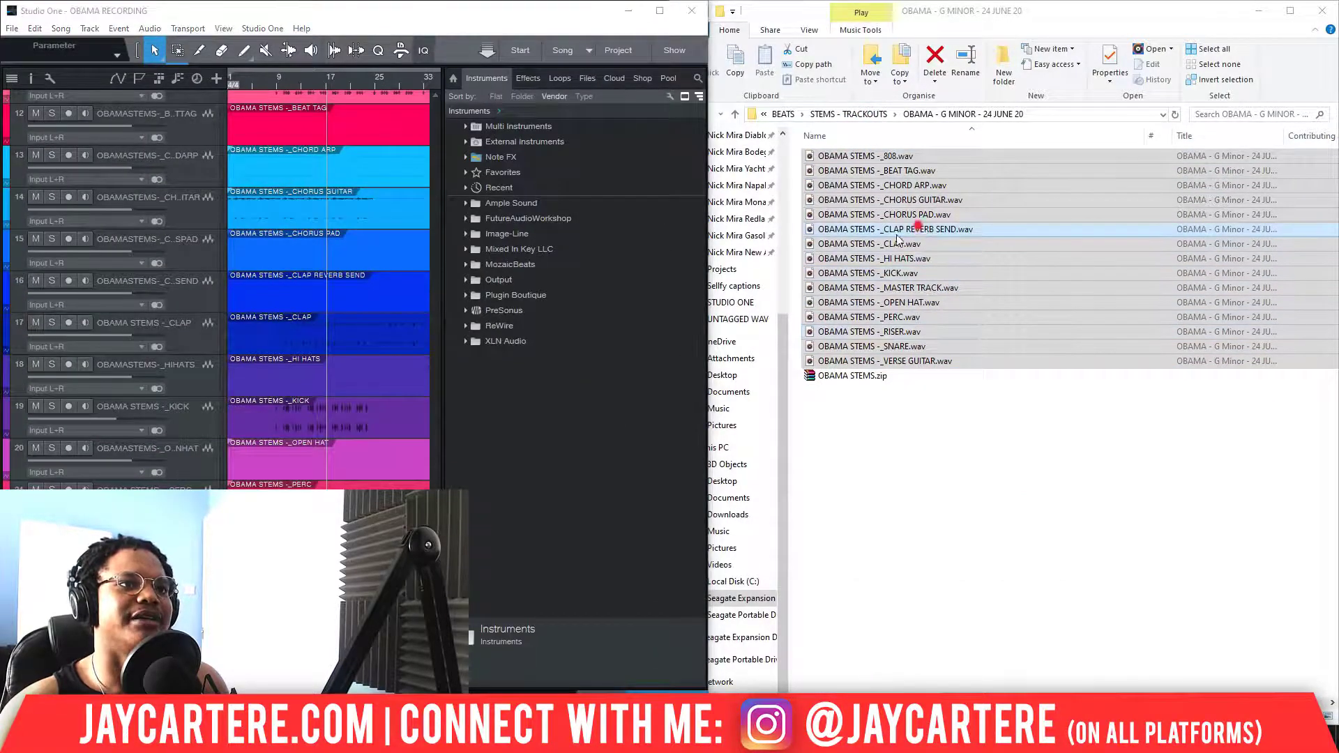
Import the selected WAV stems as new tracks below the existing ones, and show the arrangement full-screen to check them
left_click_drag(918, 225, 918, 225)
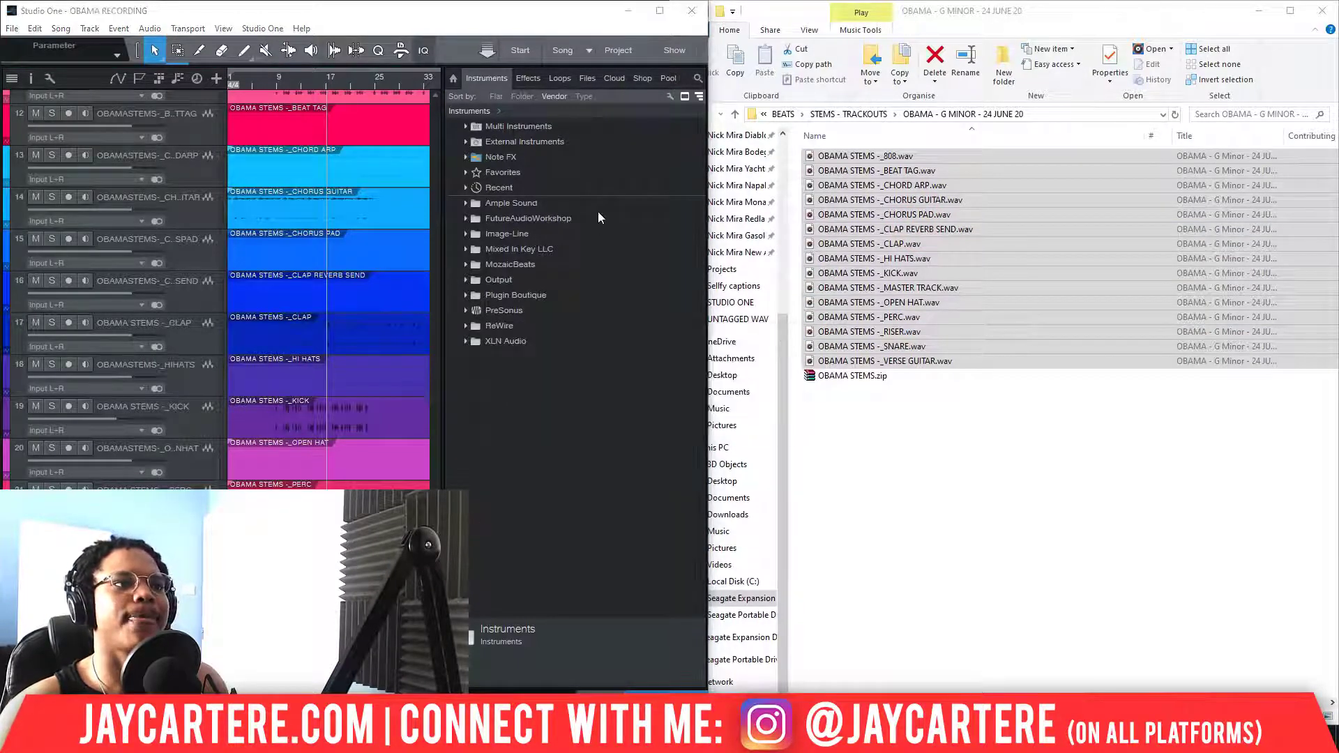
left_click(666, 11)
scroll(529, 380, "up", 8)
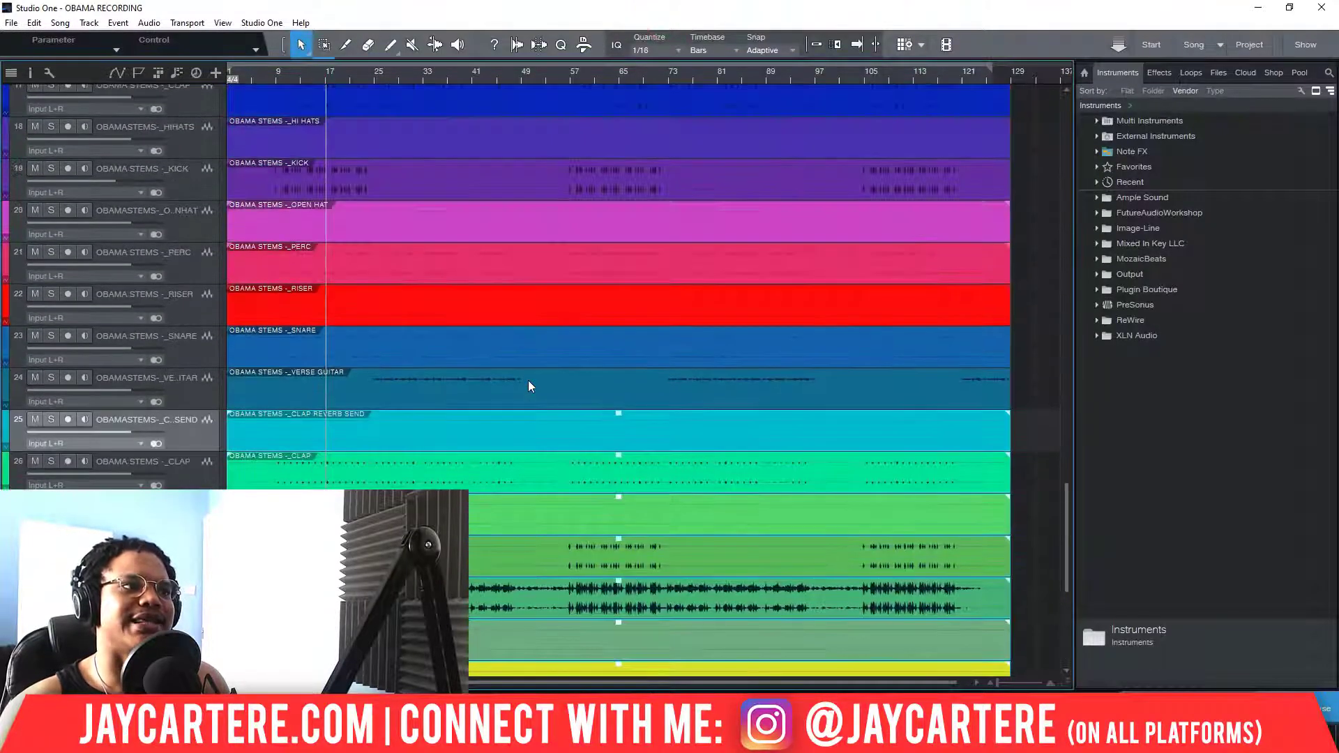
scroll(529, 379, "down", 3)
scroll(529, 379, "down", 3)
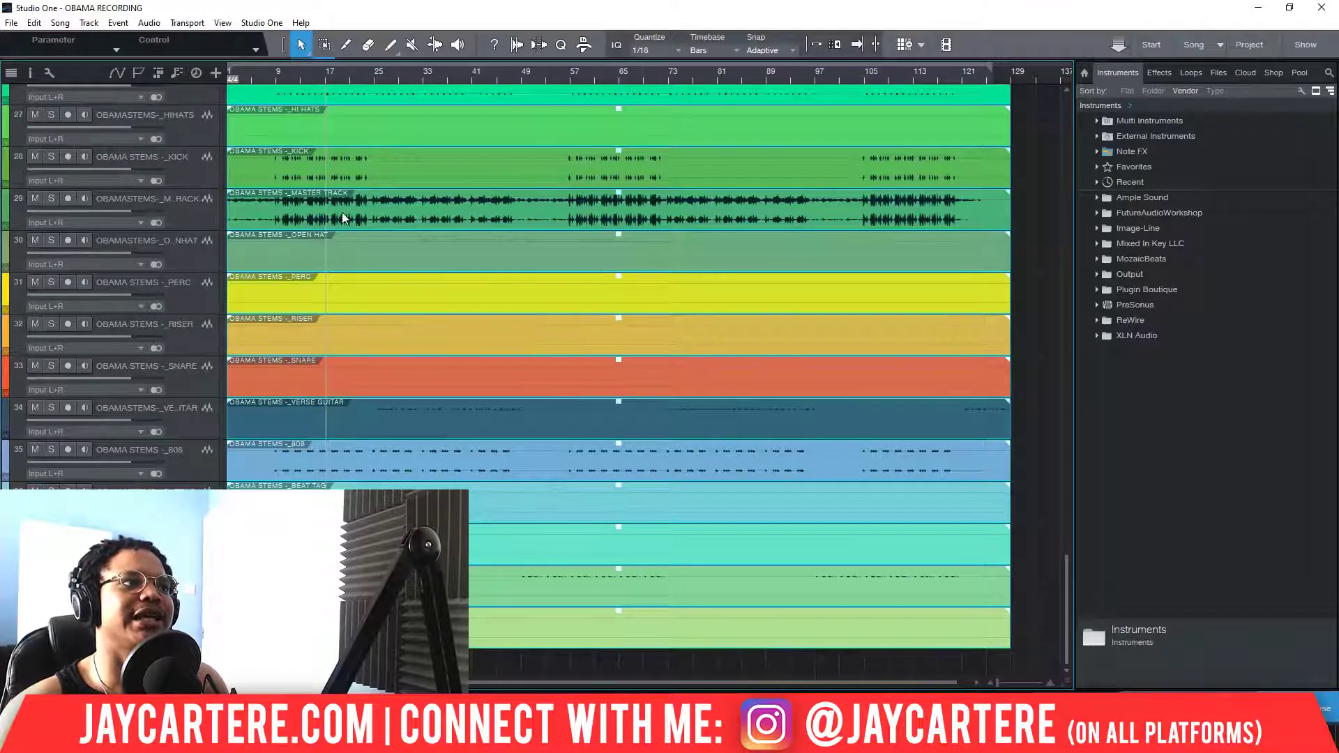
Remove the MASTER TRACK stem's track from the newly imported set
scroll(342, 219, "up", 3)
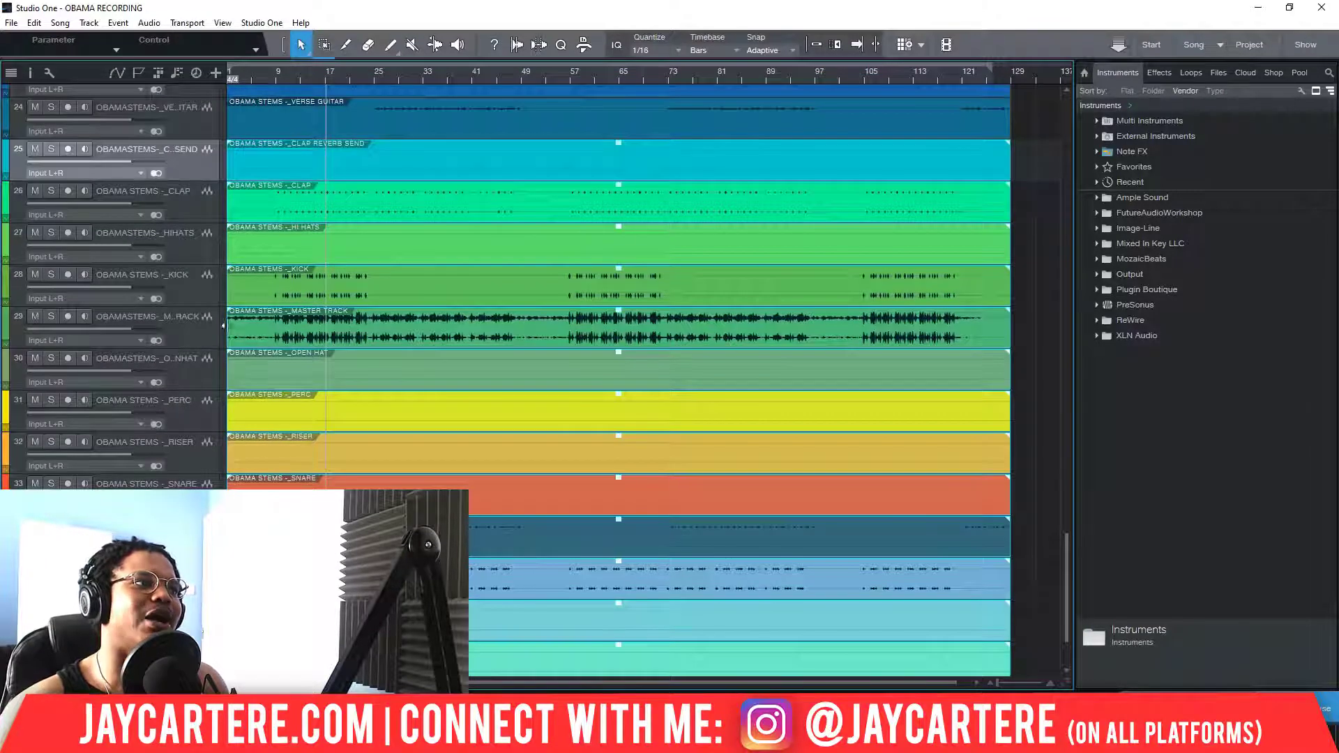
left_click(191, 324)
right_click(193, 330)
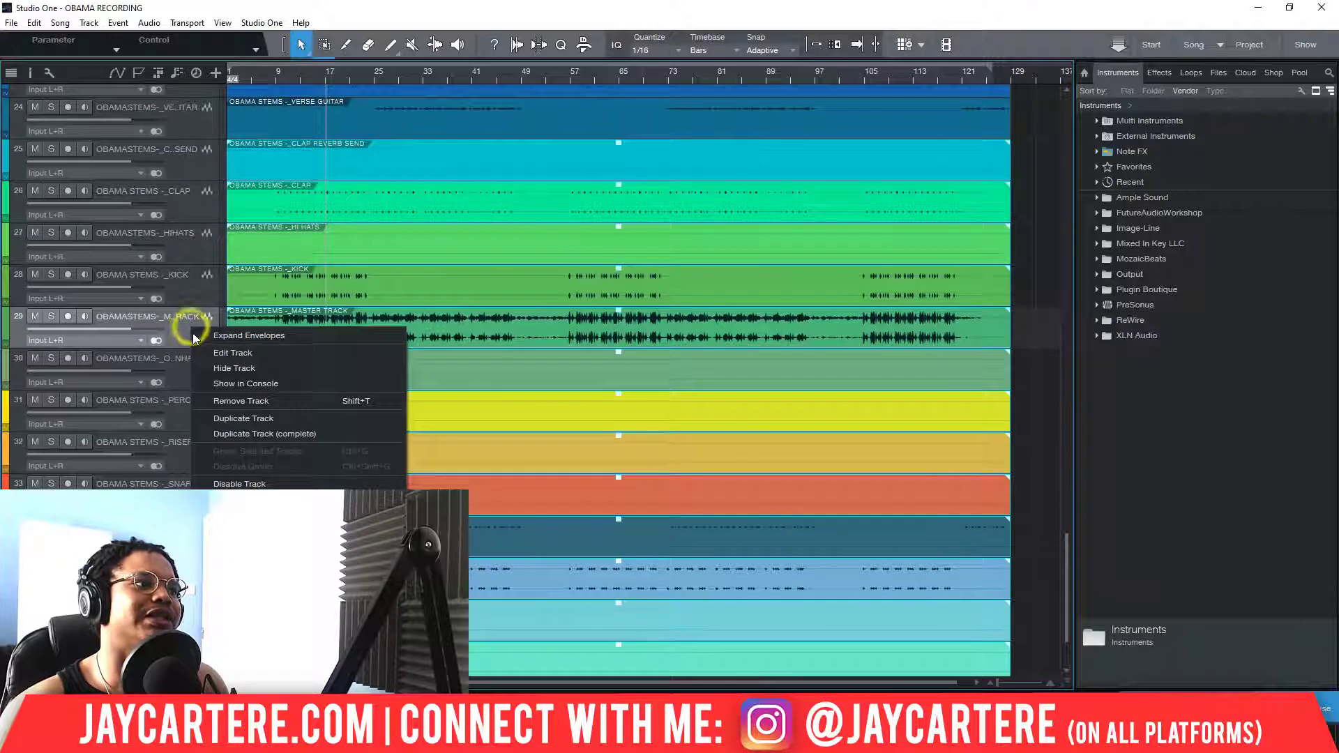
left_click(228, 401)
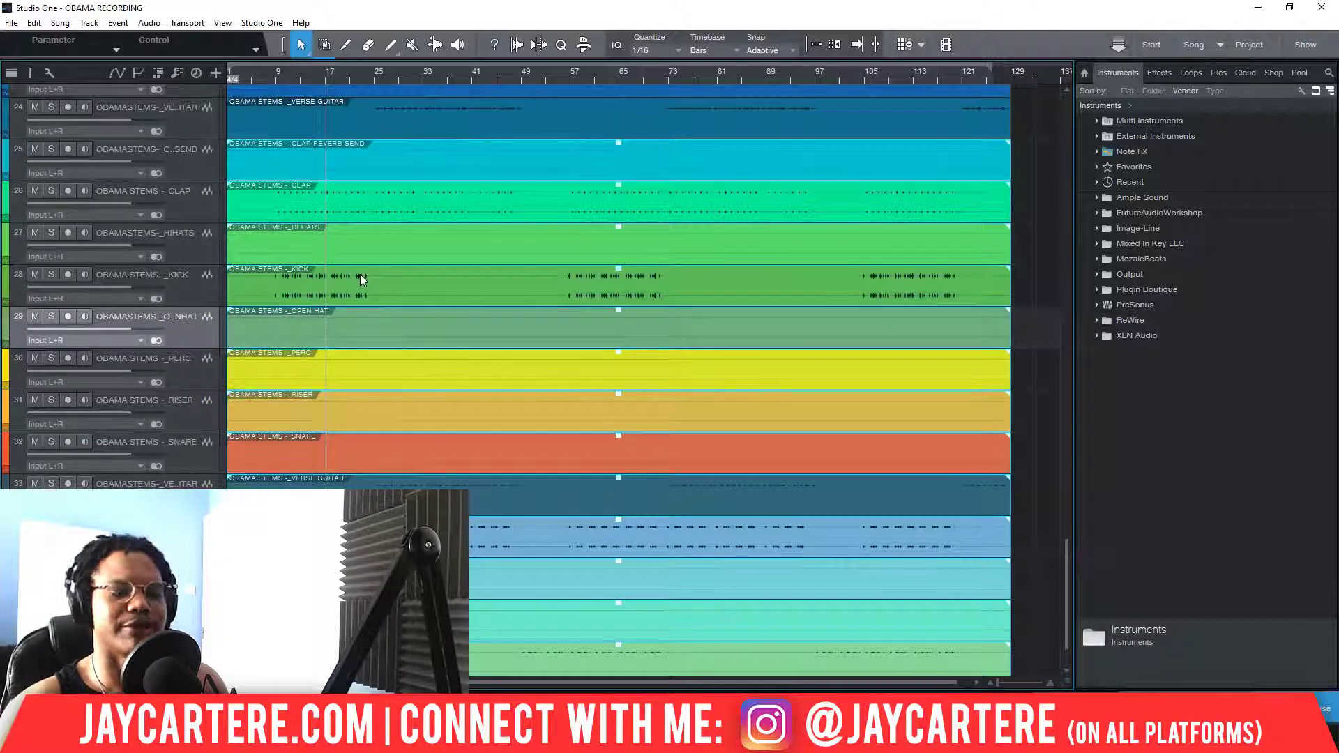
Undo the MASTER TRACK removal and the repeated stem import, and review the original stem tracks
key("ctrl+z")
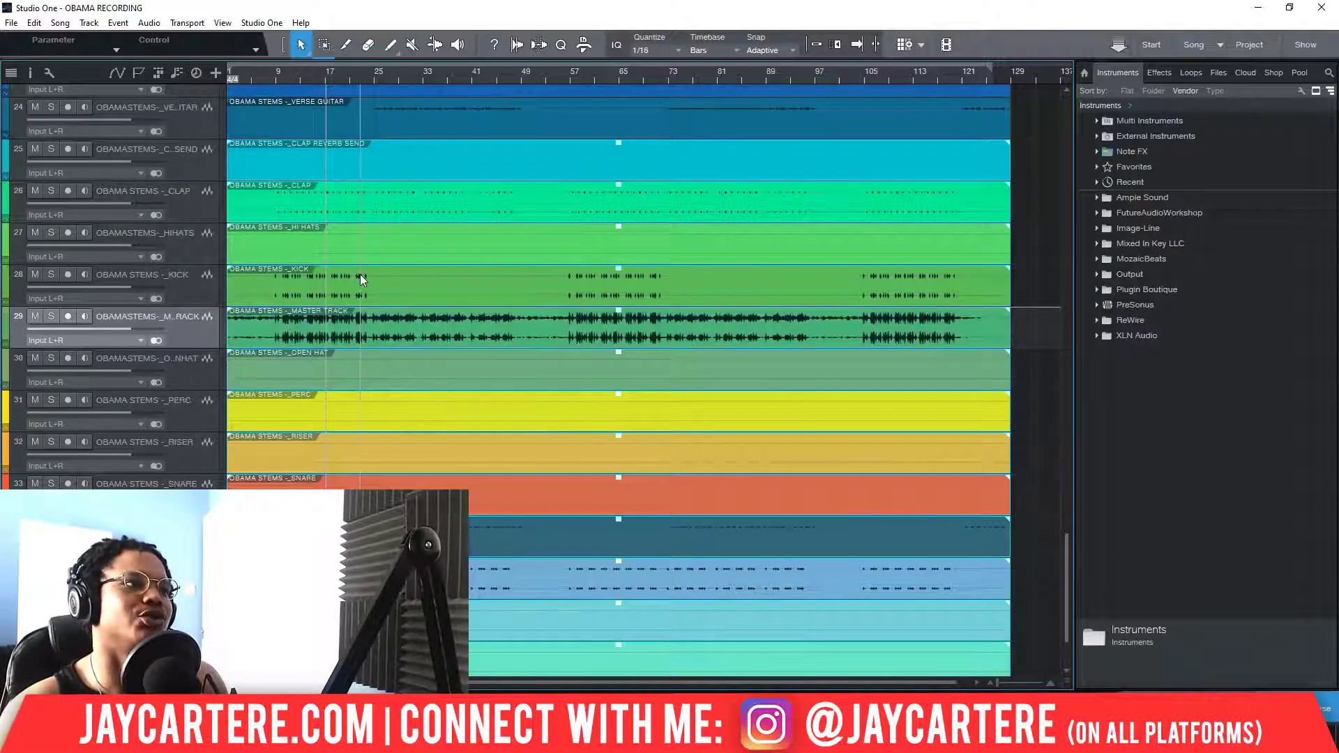
key("ctrl+z")
scroll(554, 279, "down", 2)
scroll(556, 284, "up", 5)
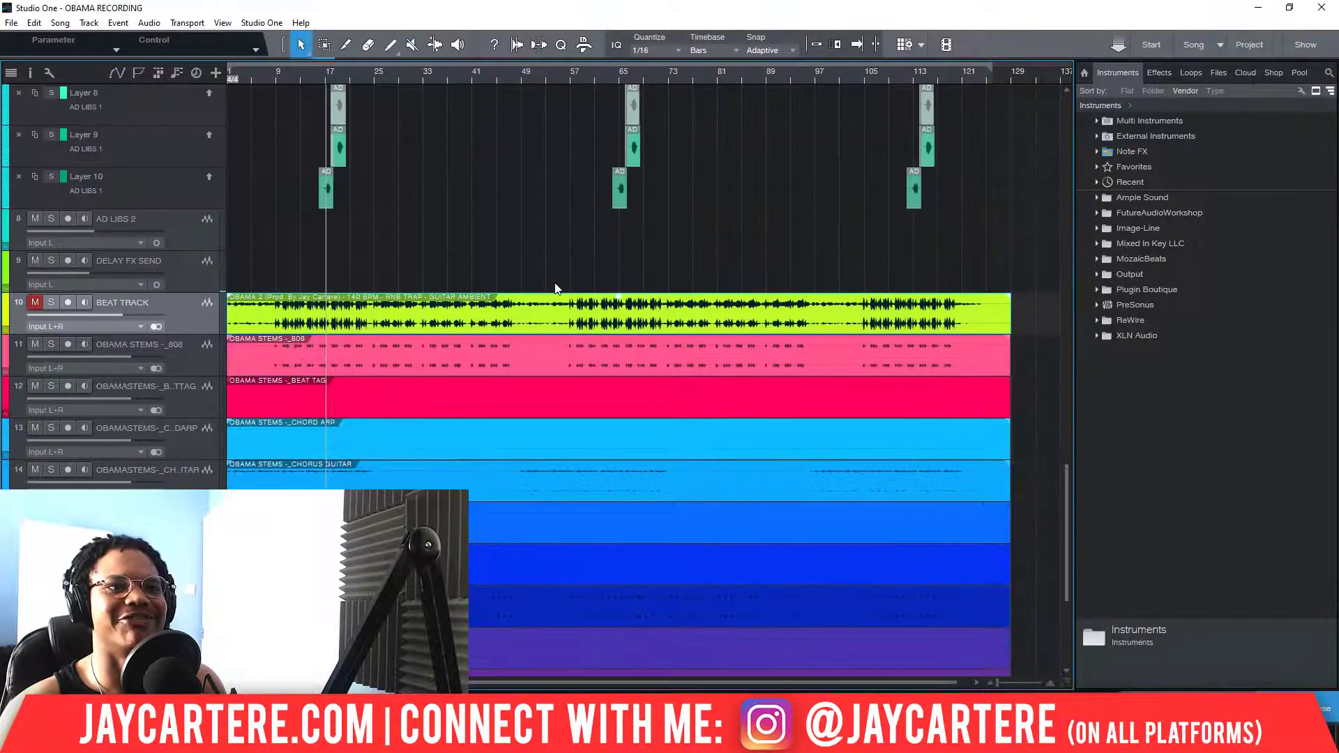
scroll(556, 288, "down", 5)
scroll(556, 288, "up", 3)
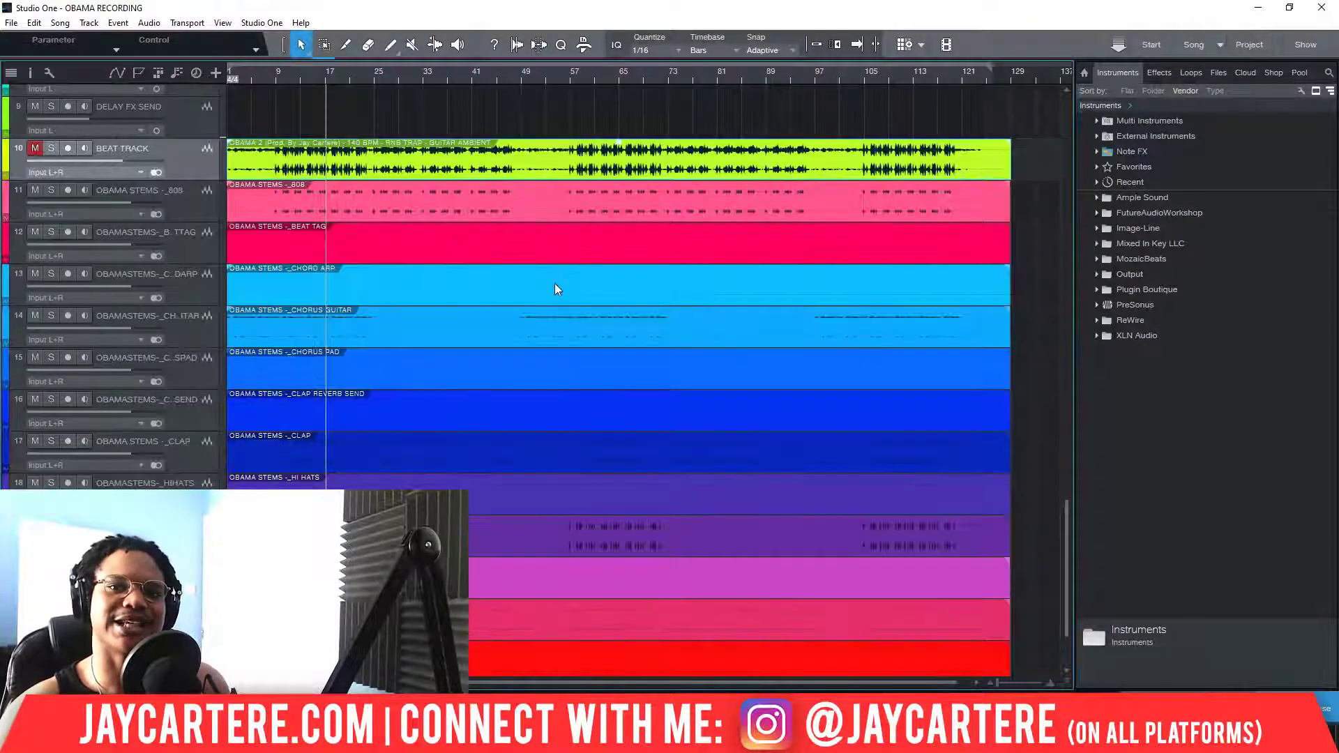
scroll(544, 293, "down", 3)
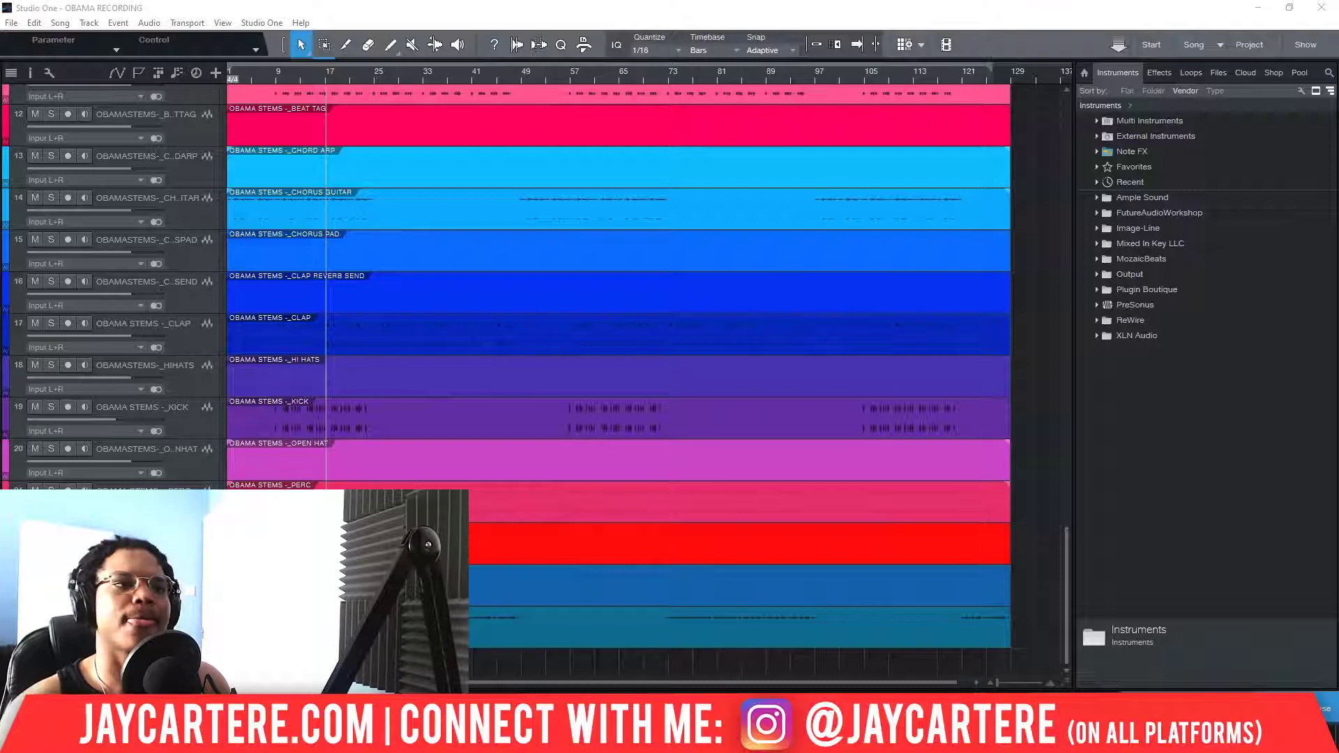
Select the CLAP, CLAP REVERB SEND, CHORUS PAD and CHORUS GUITAR events in turn to inspect their individual clip gain controls
left_click(373, 324)
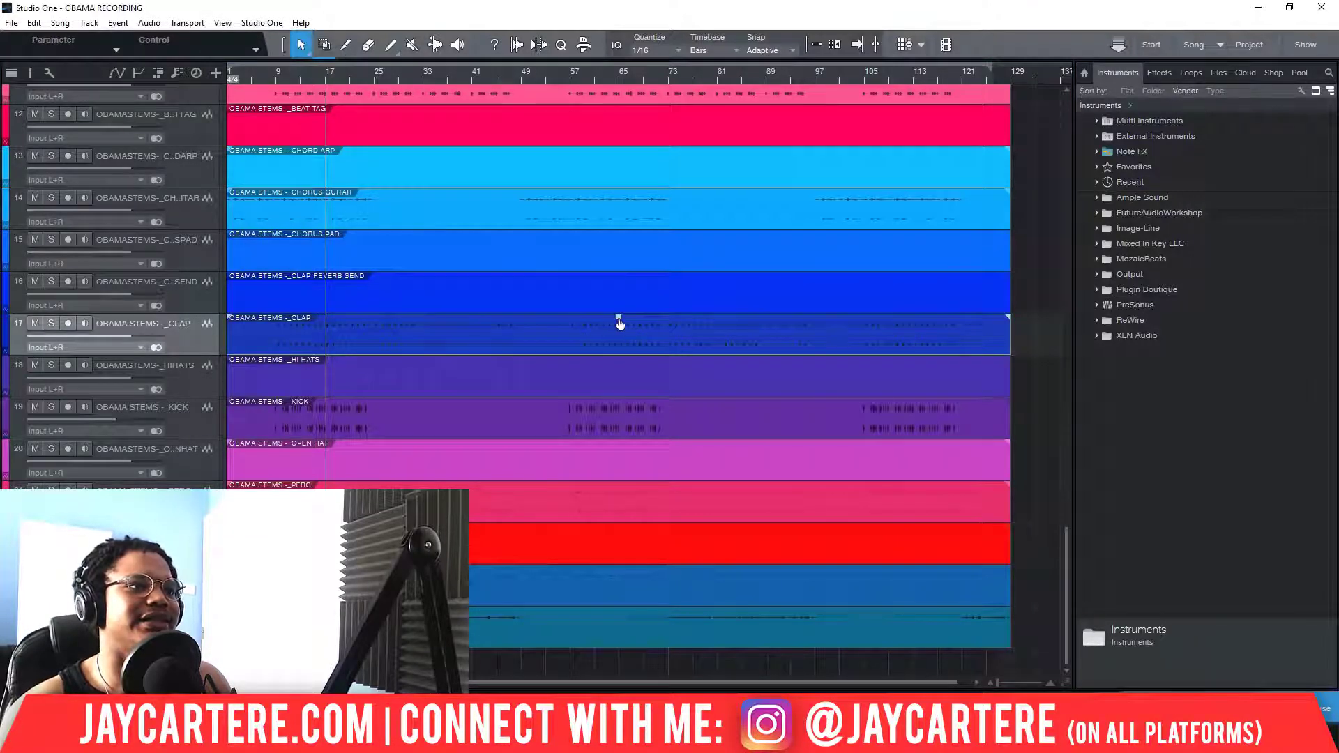
left_click_drag(620, 322, 620, 321)
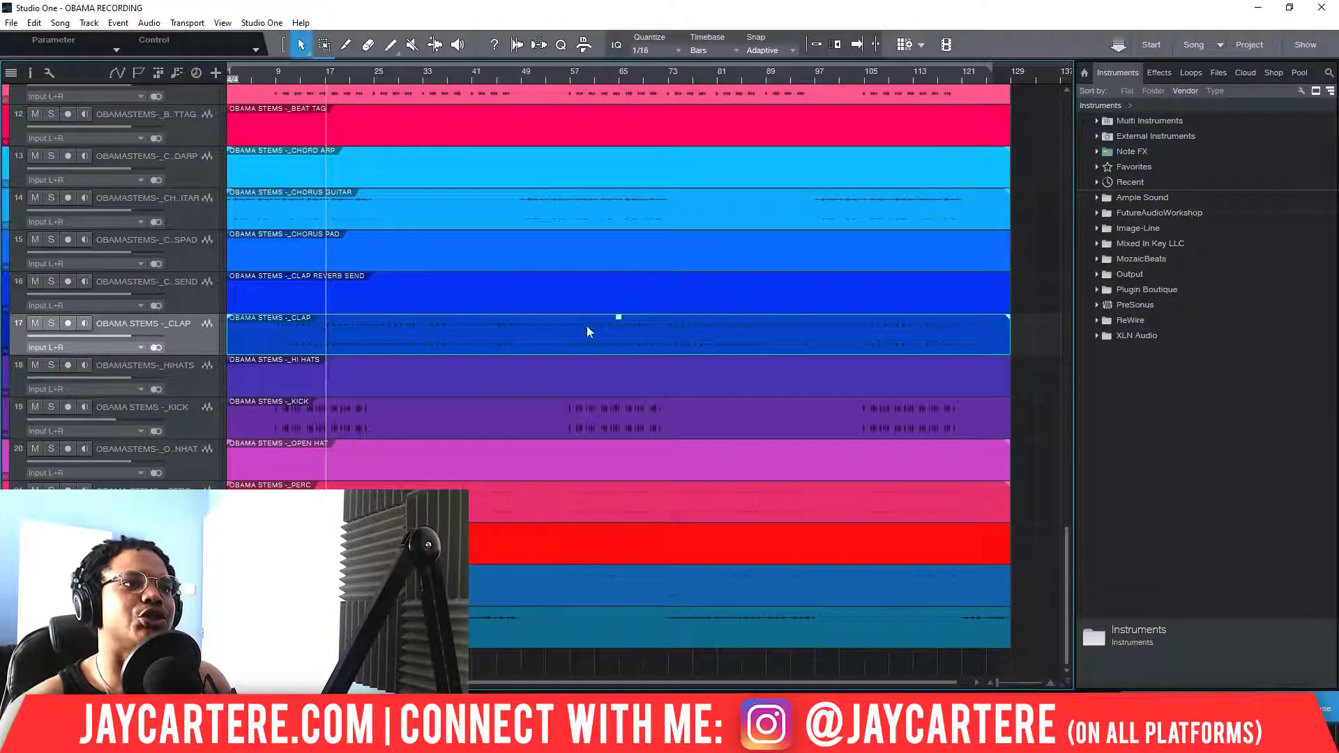
left_click(617, 289)
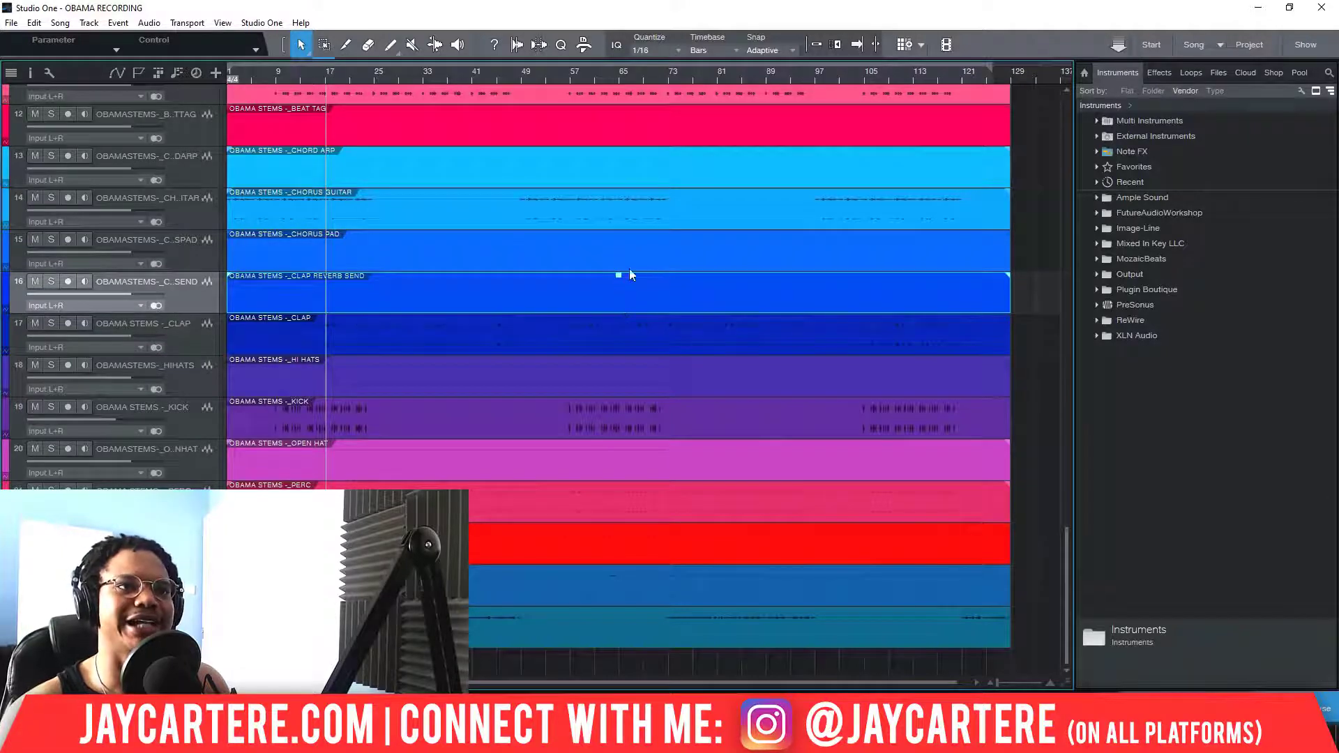
left_click(633, 319)
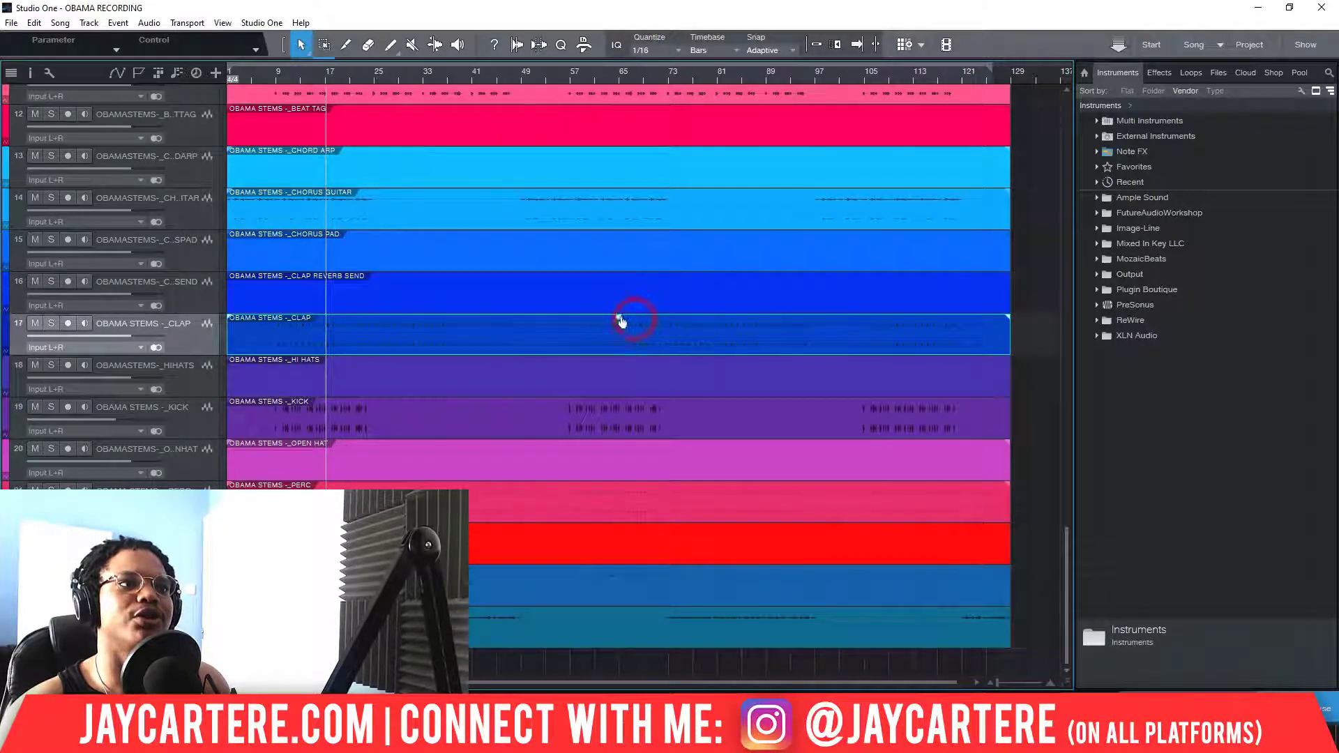
left_click(623, 292)
left_click(618, 276)
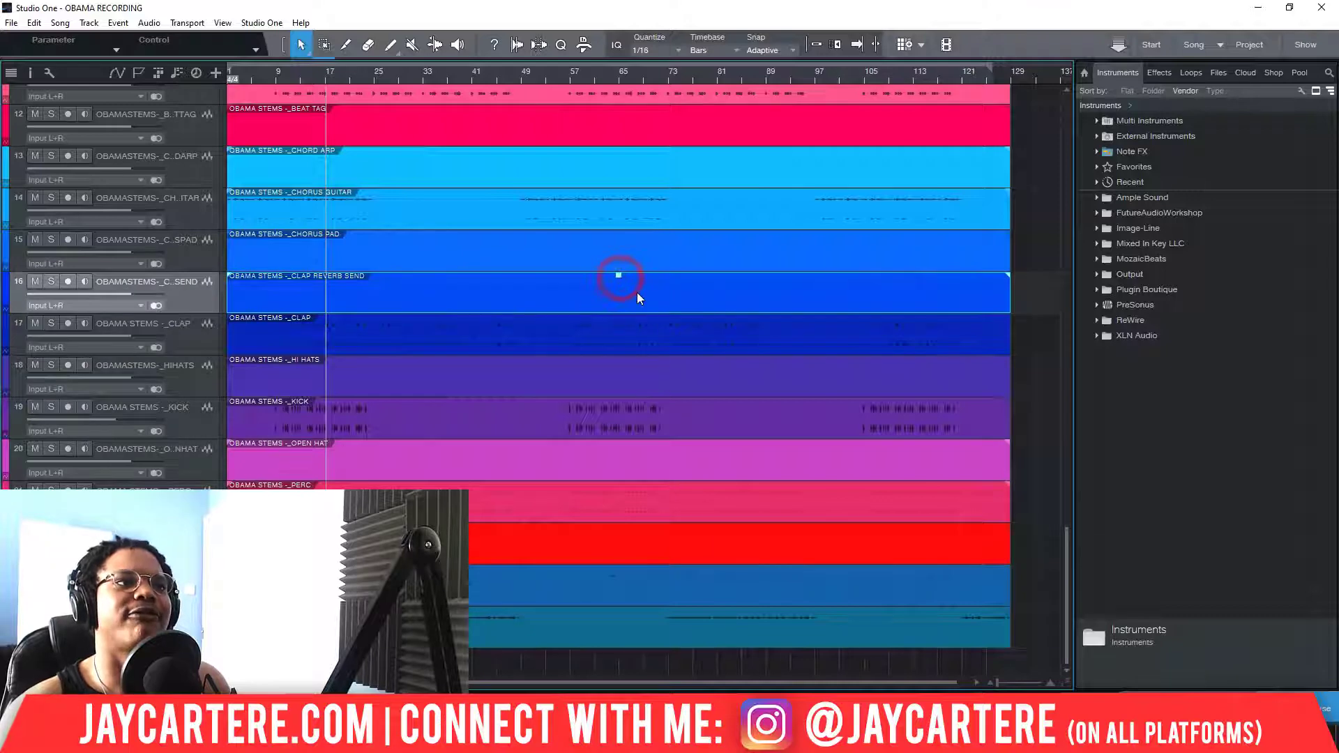
left_click(622, 244)
left_click(619, 233)
left_click(615, 212)
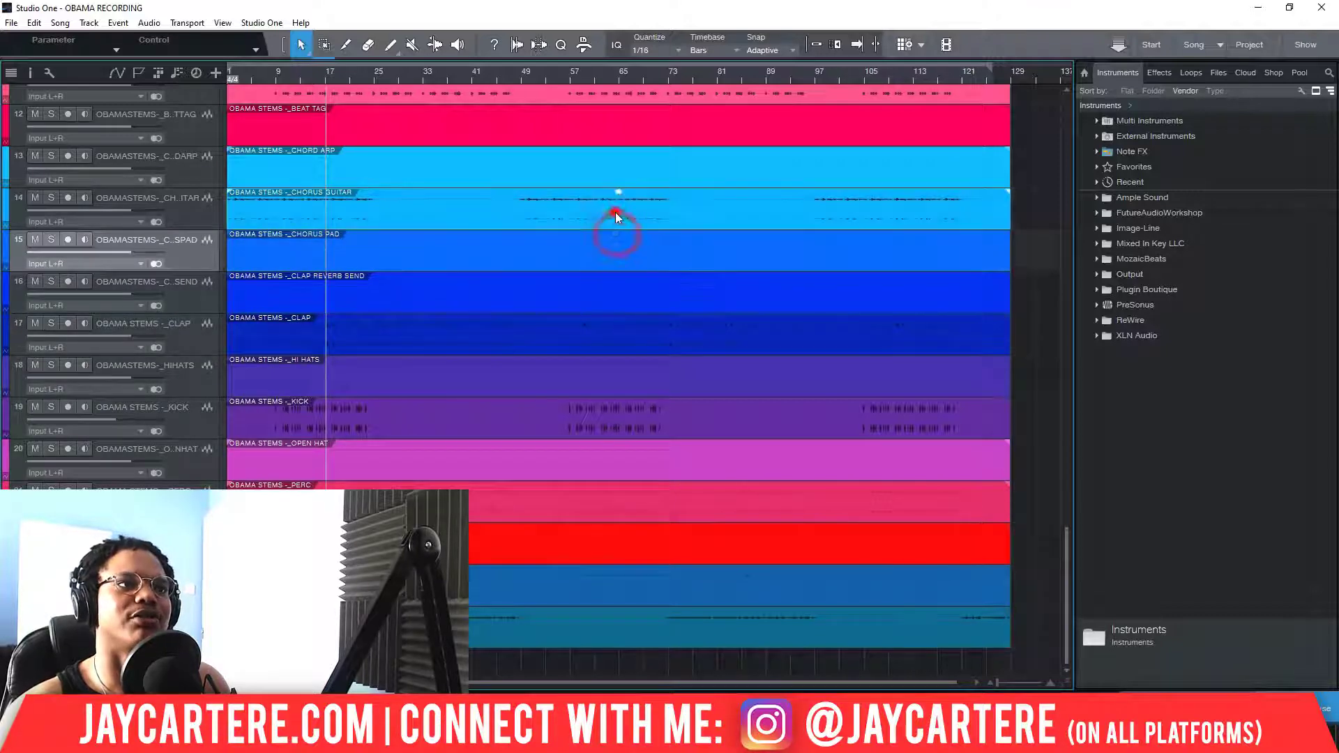
left_click(619, 191)
Review the vocal recording, main vocal and double vocal layers that sit above the beat stems
scroll(668, 458, "up", 10)
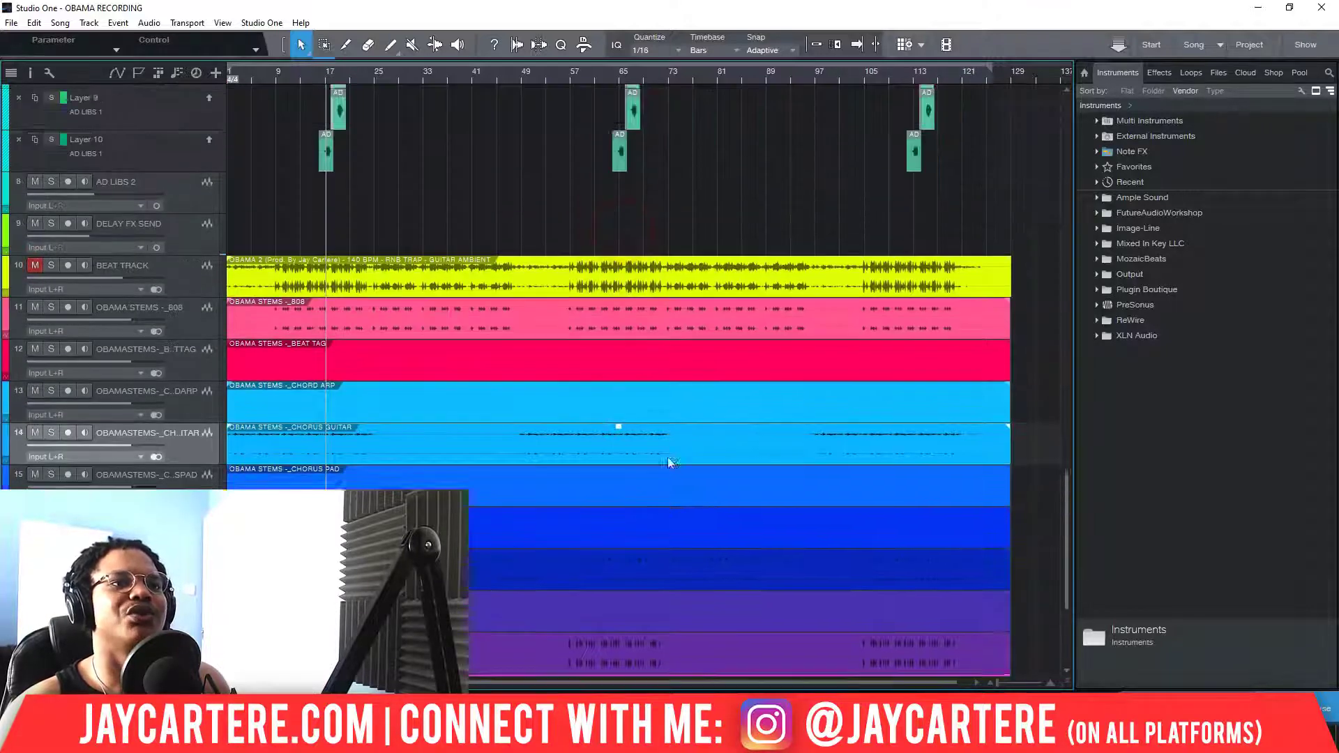
scroll(667, 458, "up", 20)
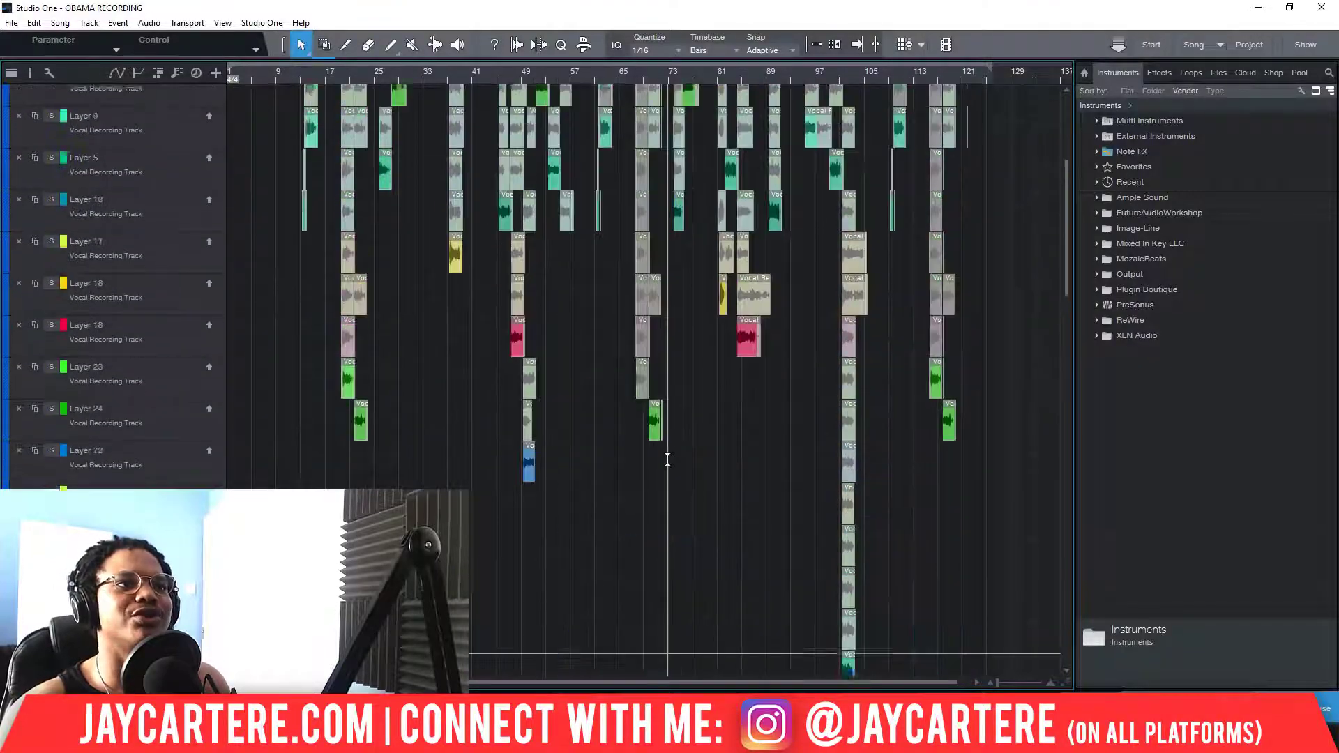
scroll(667, 457, "down", 15)
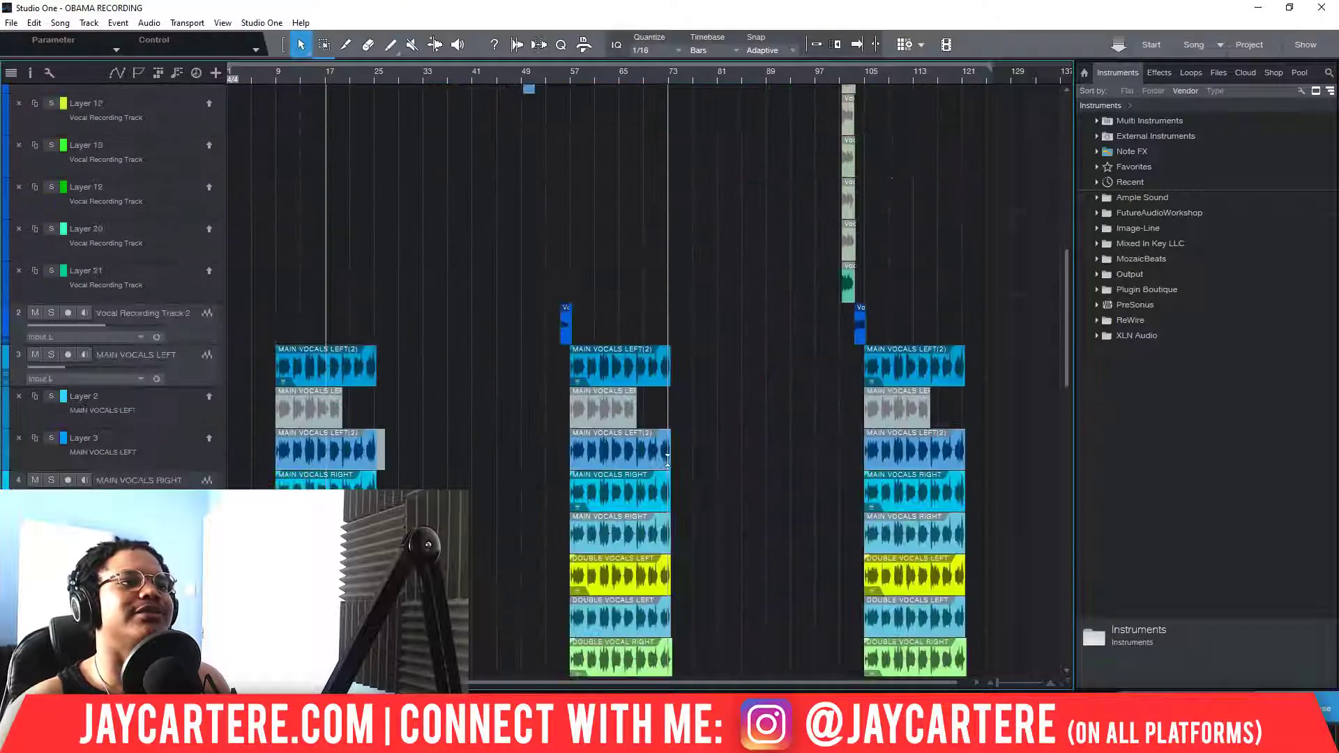
scroll(668, 469, "down", 15)
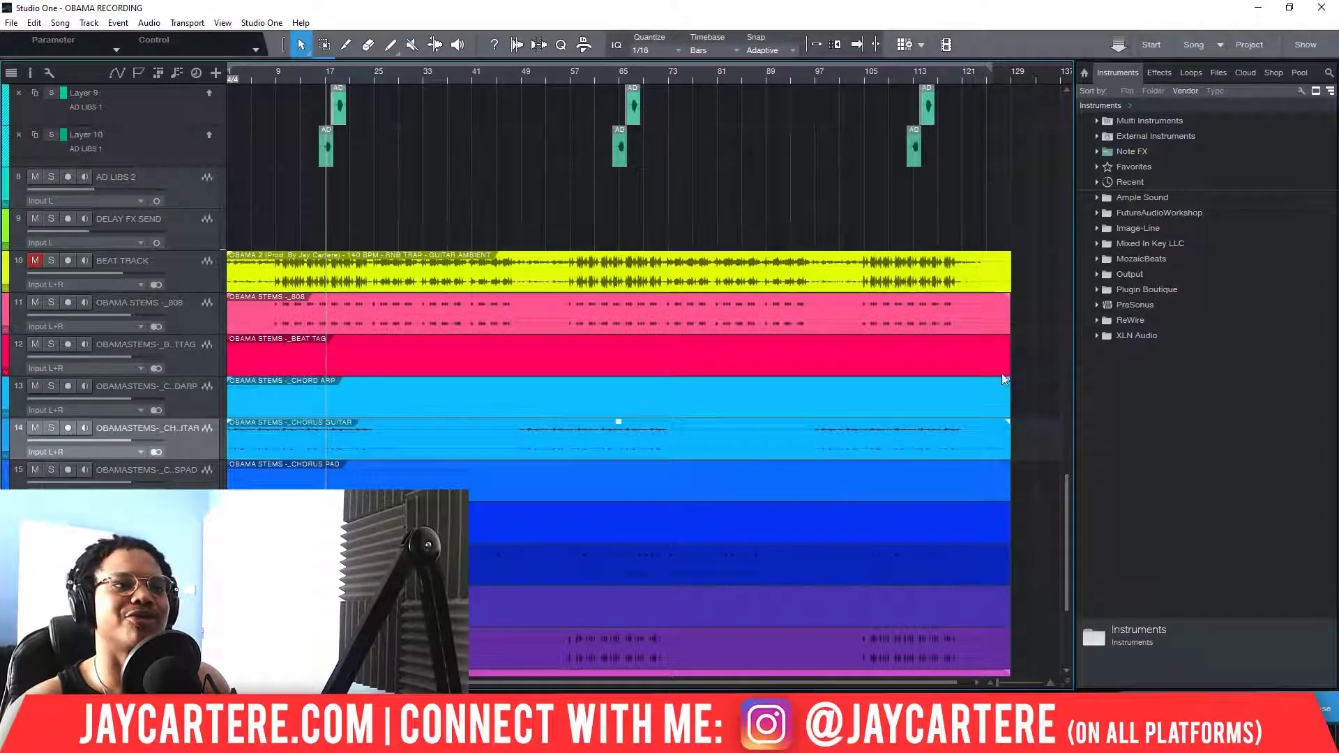
Select the BEAT TRACK event to compare the single beat file with the stem tracks, and save the song
left_click(527, 253)
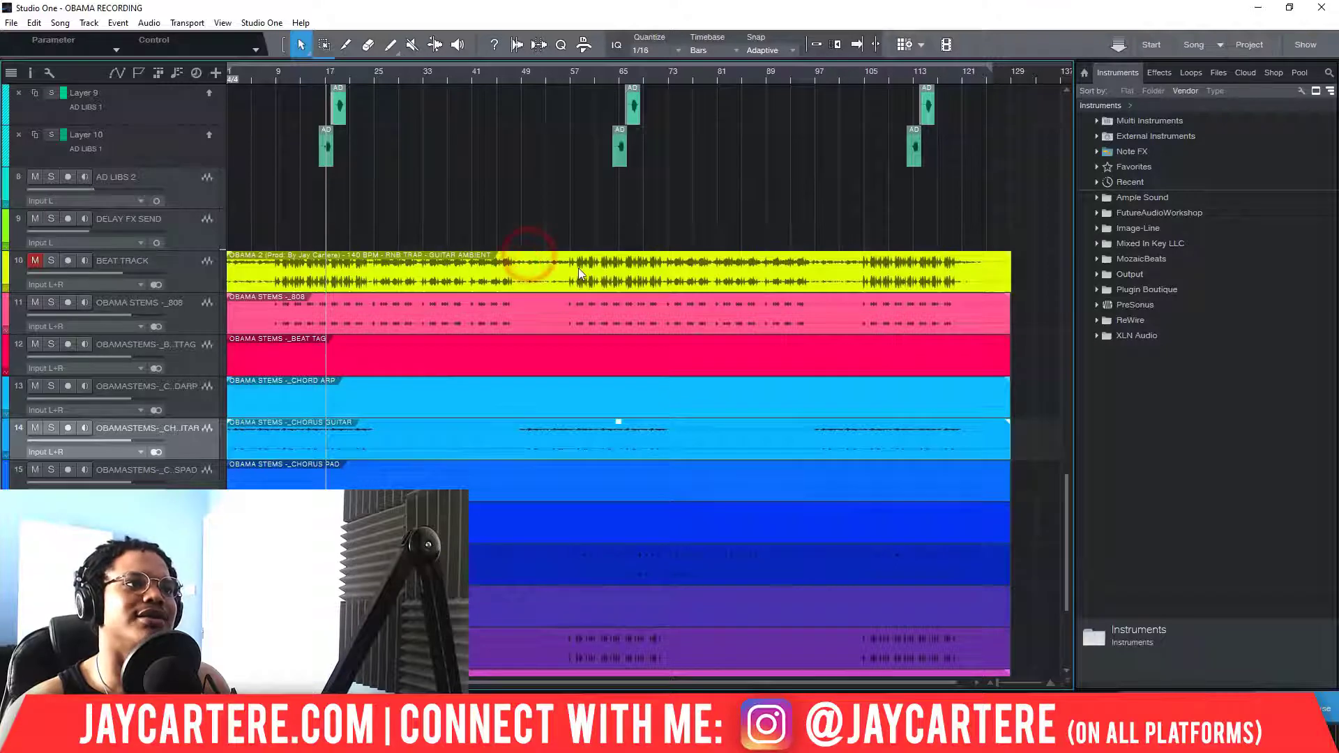
left_click(579, 273)
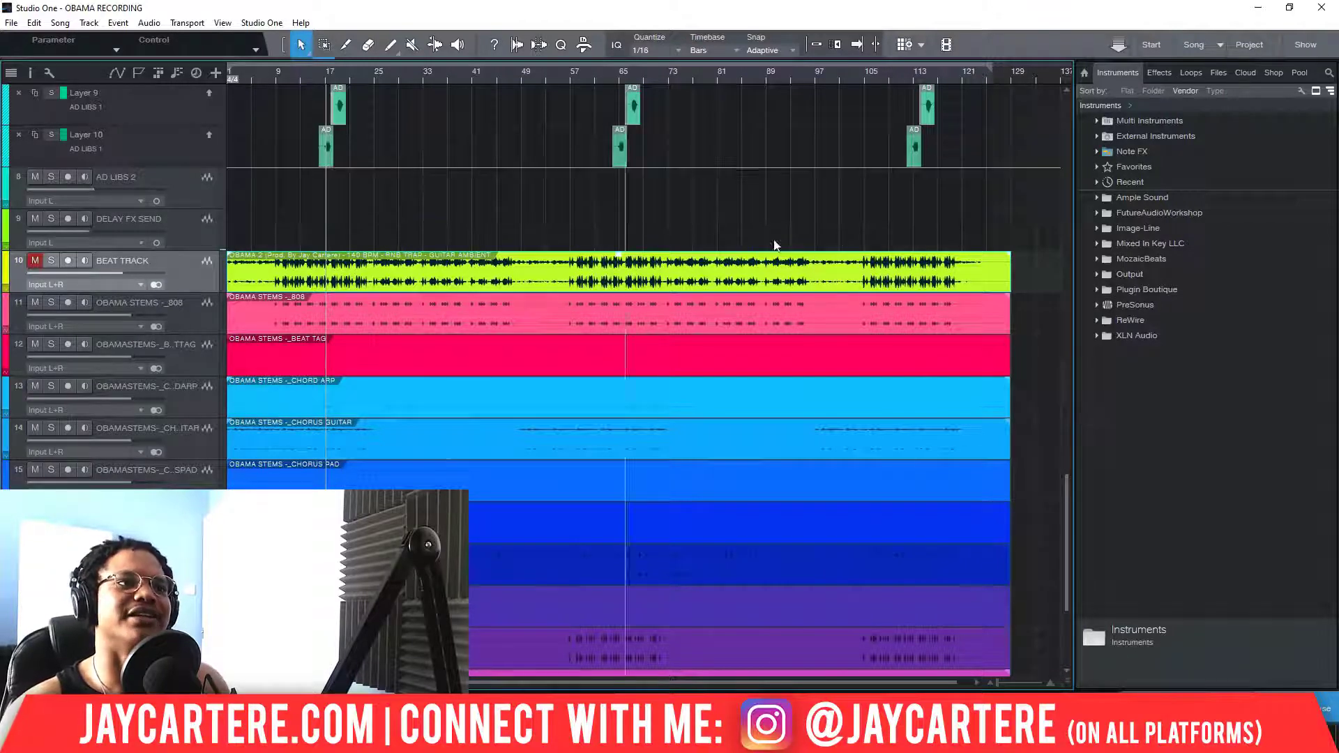
scroll(556, 328, "down", 3)
scroll(558, 327, "up", 5)
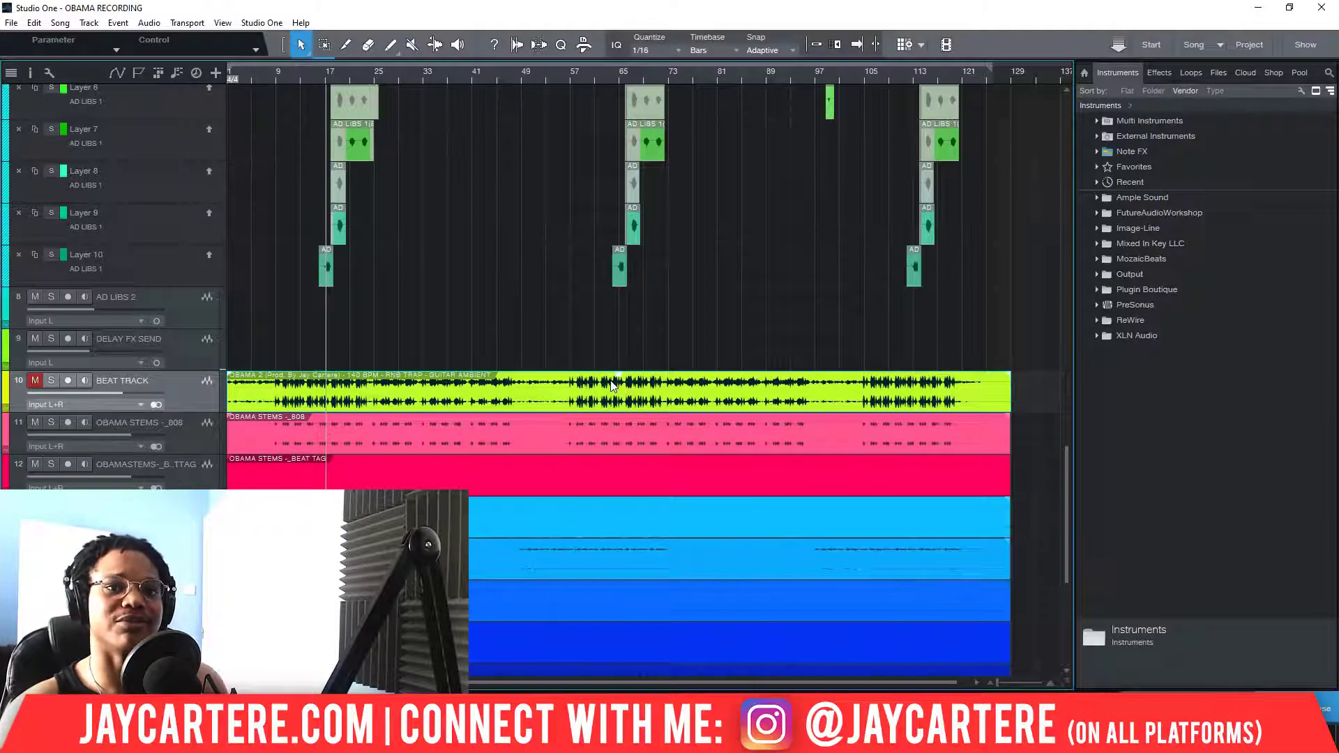
scroll(642, 370, "down", 4)
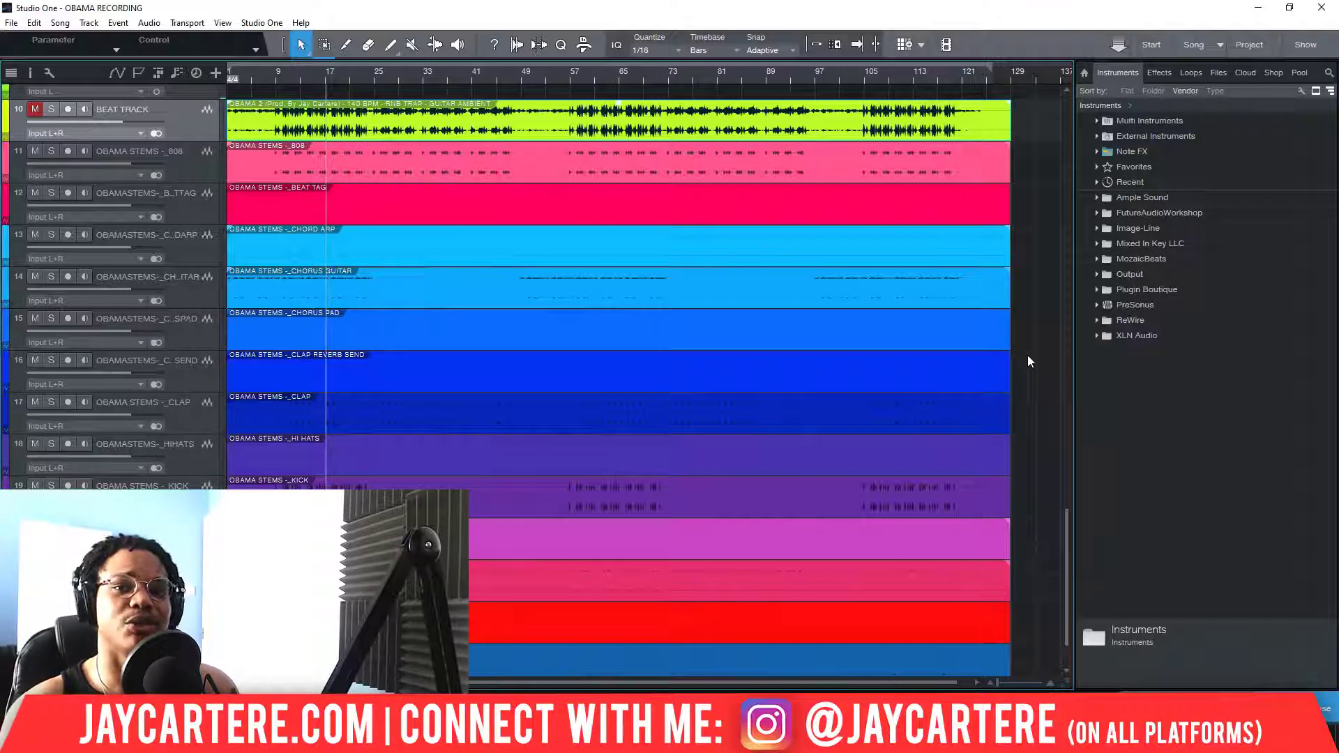
key("ctrl+s")
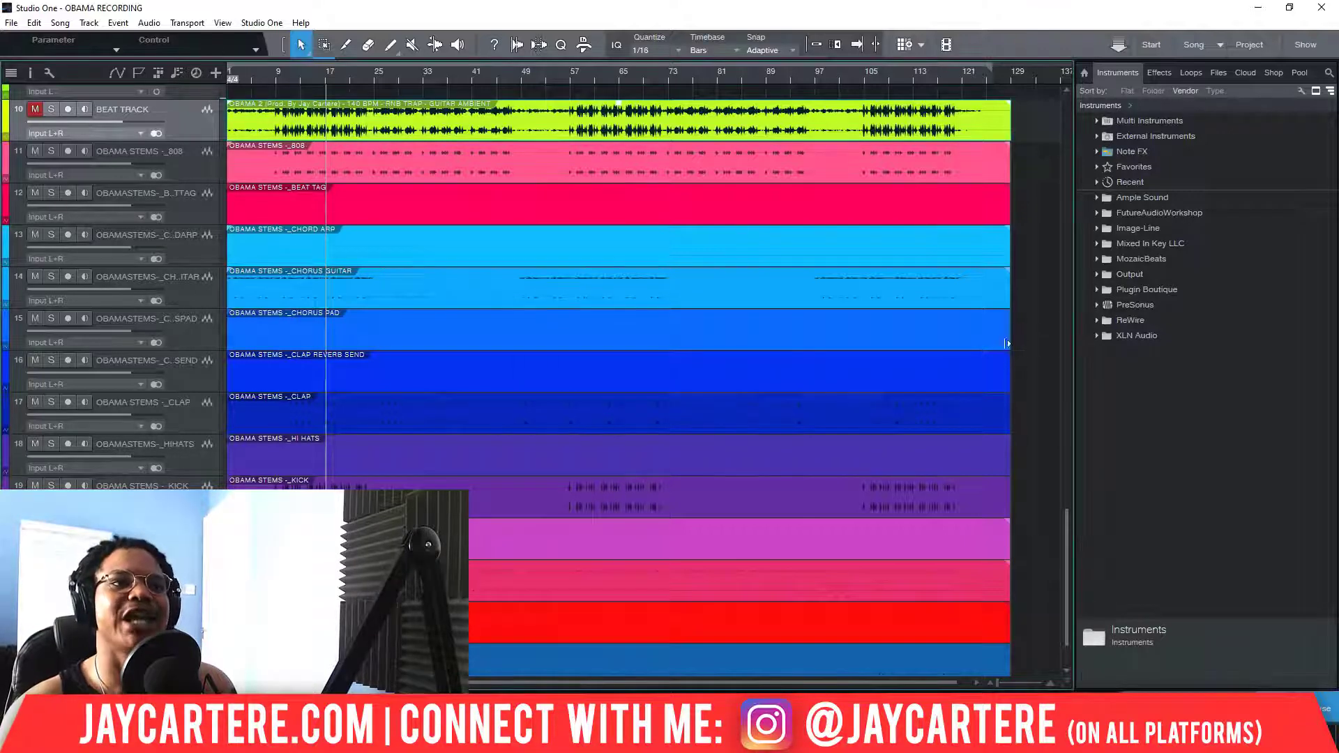
Select the KICK, SNARE, PERC and HI HATS events in turn to inspect the separate level control of each drum stem
scroll(593, 413, "down", 2)
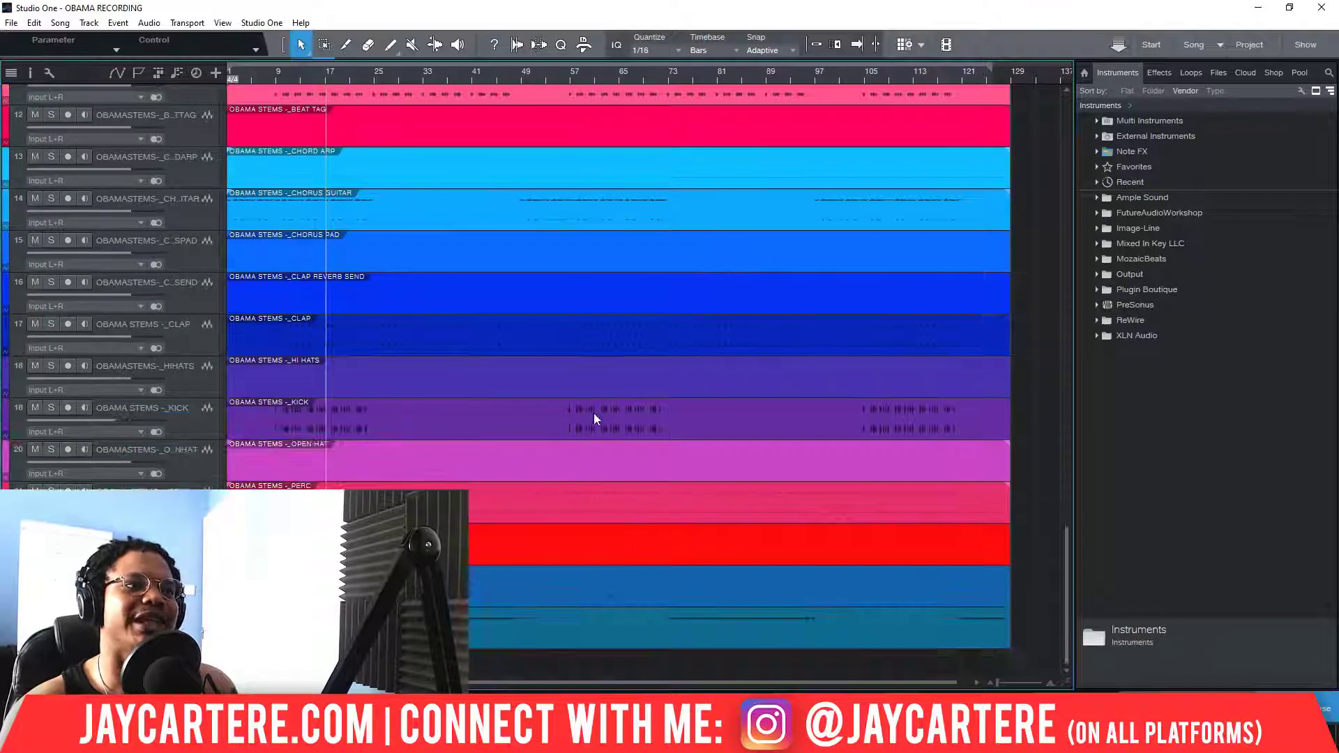
left_click(547, 413)
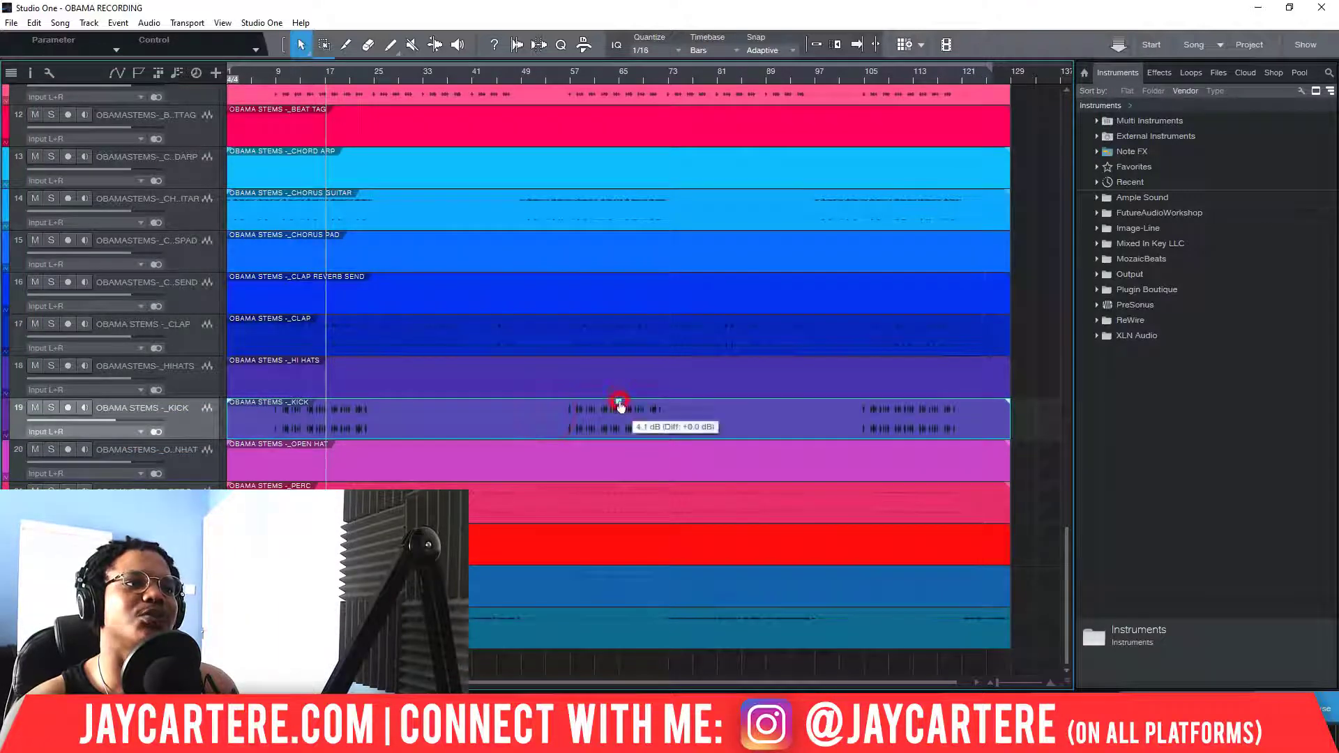
left_click(550, 587)
left_click(618, 570)
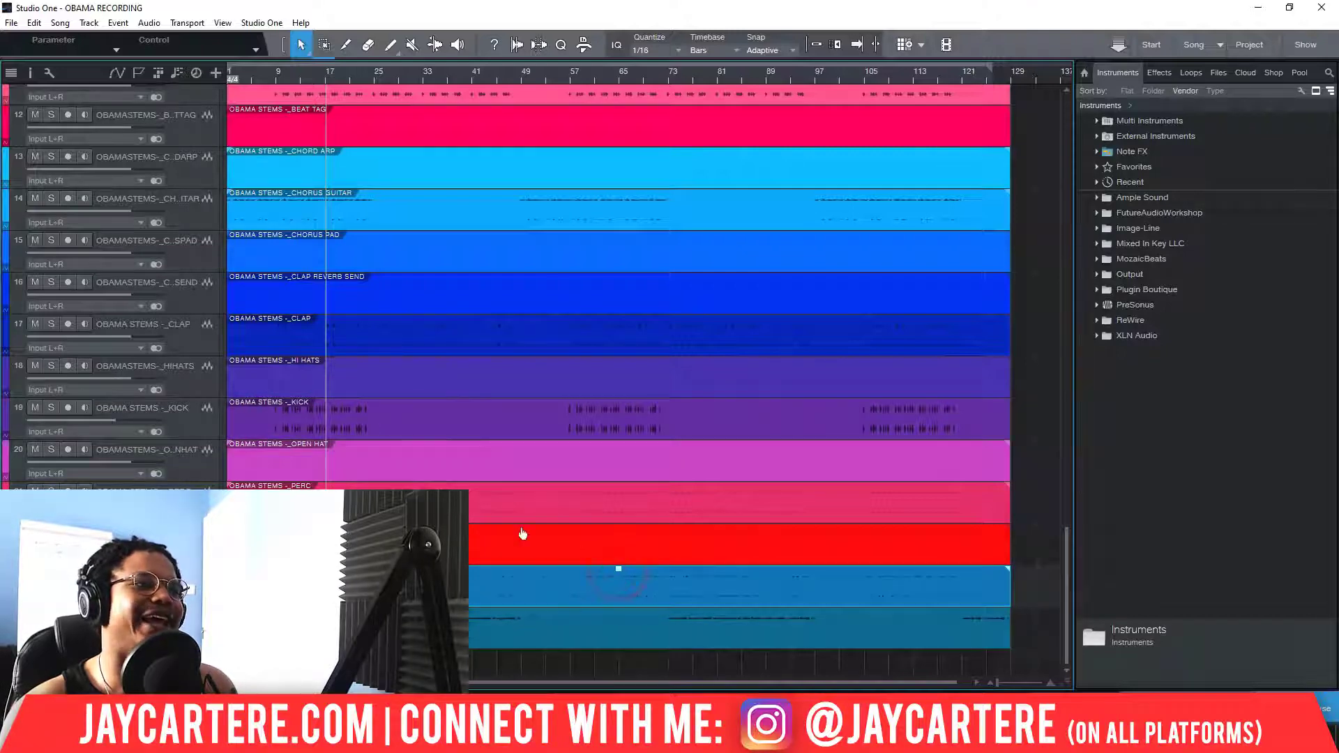
scroll(586, 558, "up", 2)
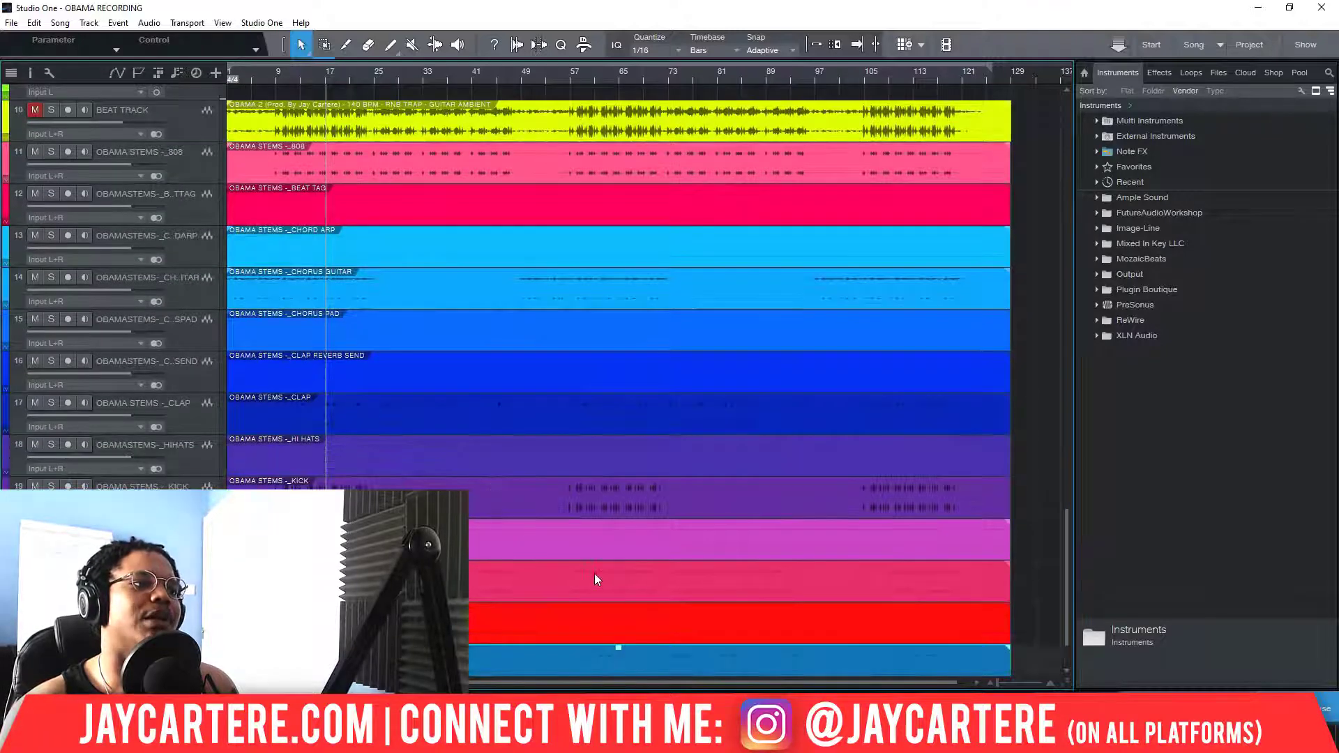
left_click(595, 579)
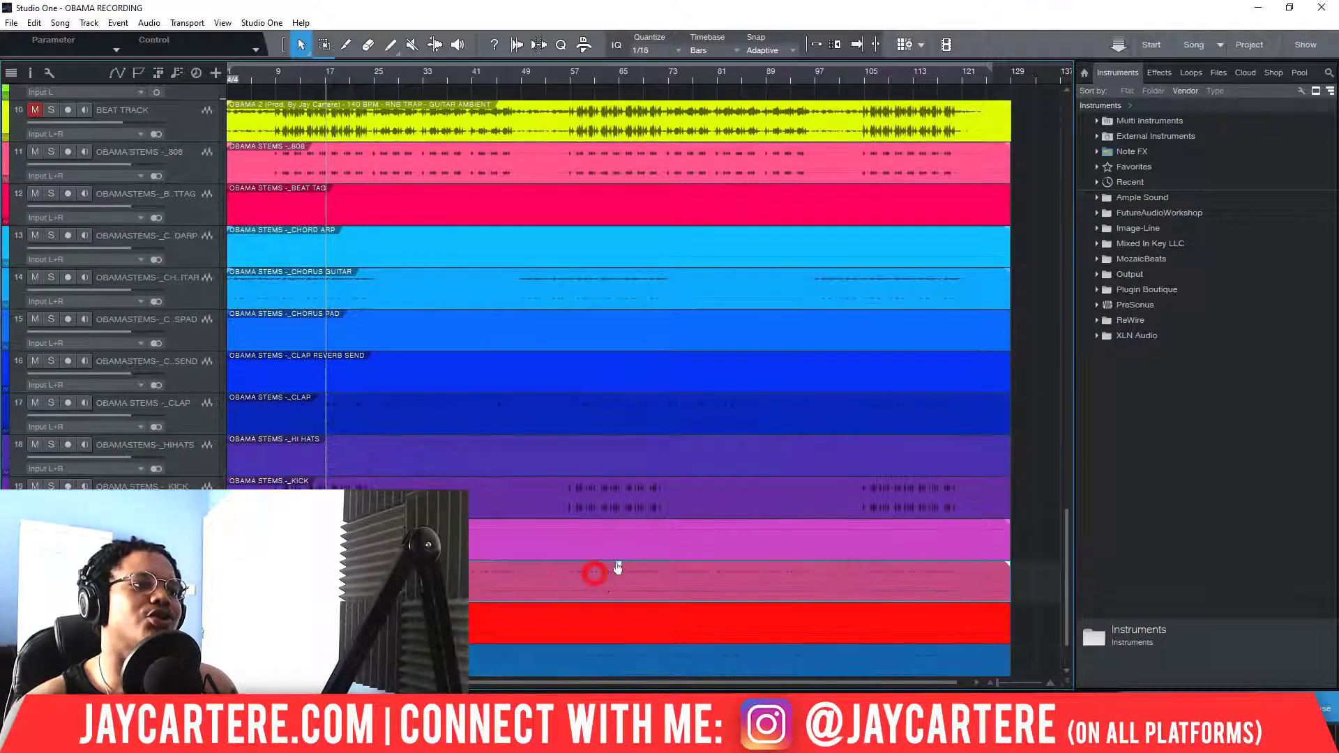
scroll(538, 509, "up", 3)
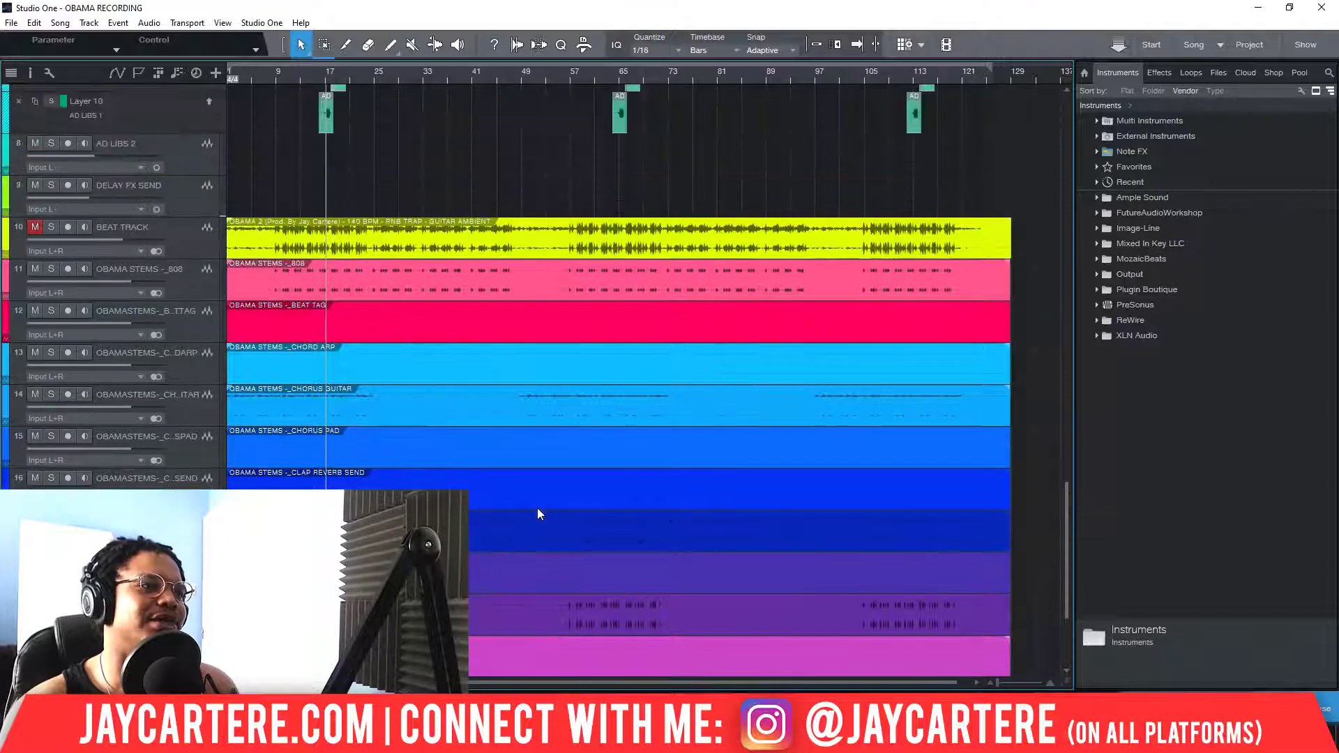
scroll(569, 370, "down", 5)
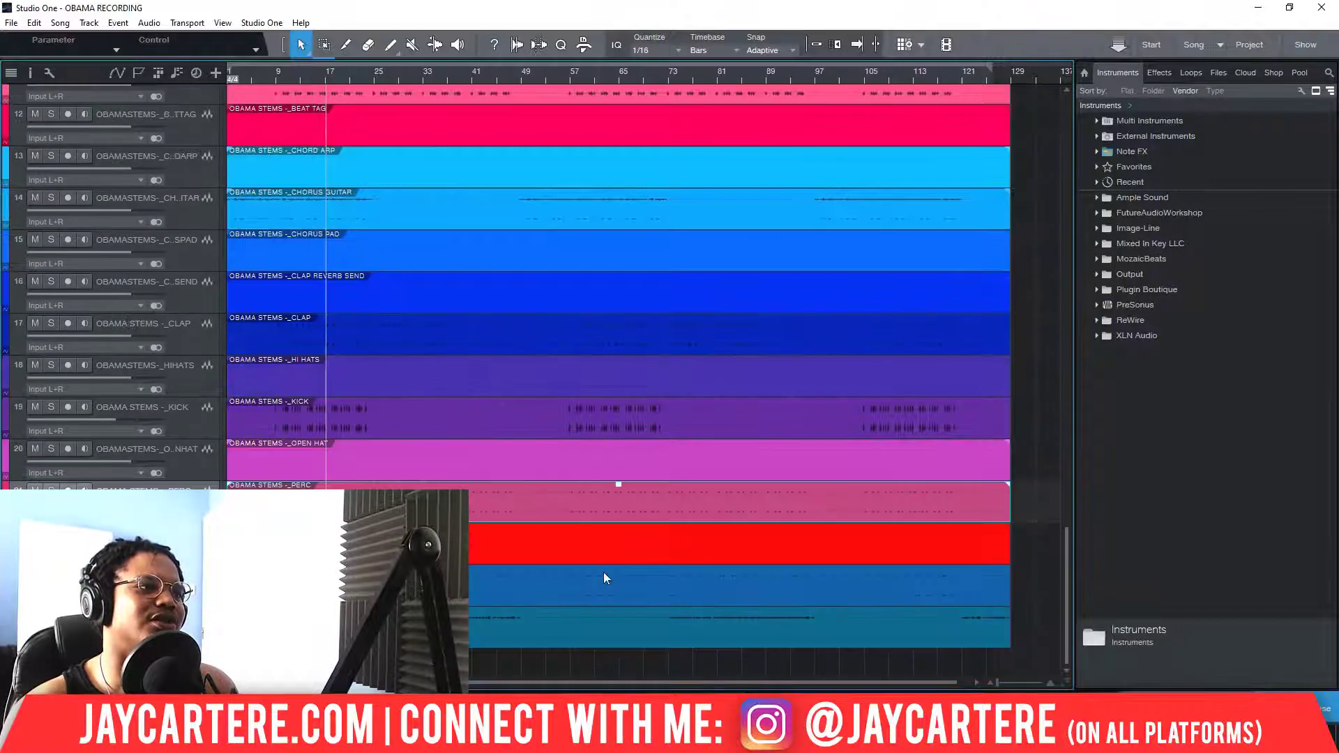
left_click(617, 408)
left_click(620, 366)
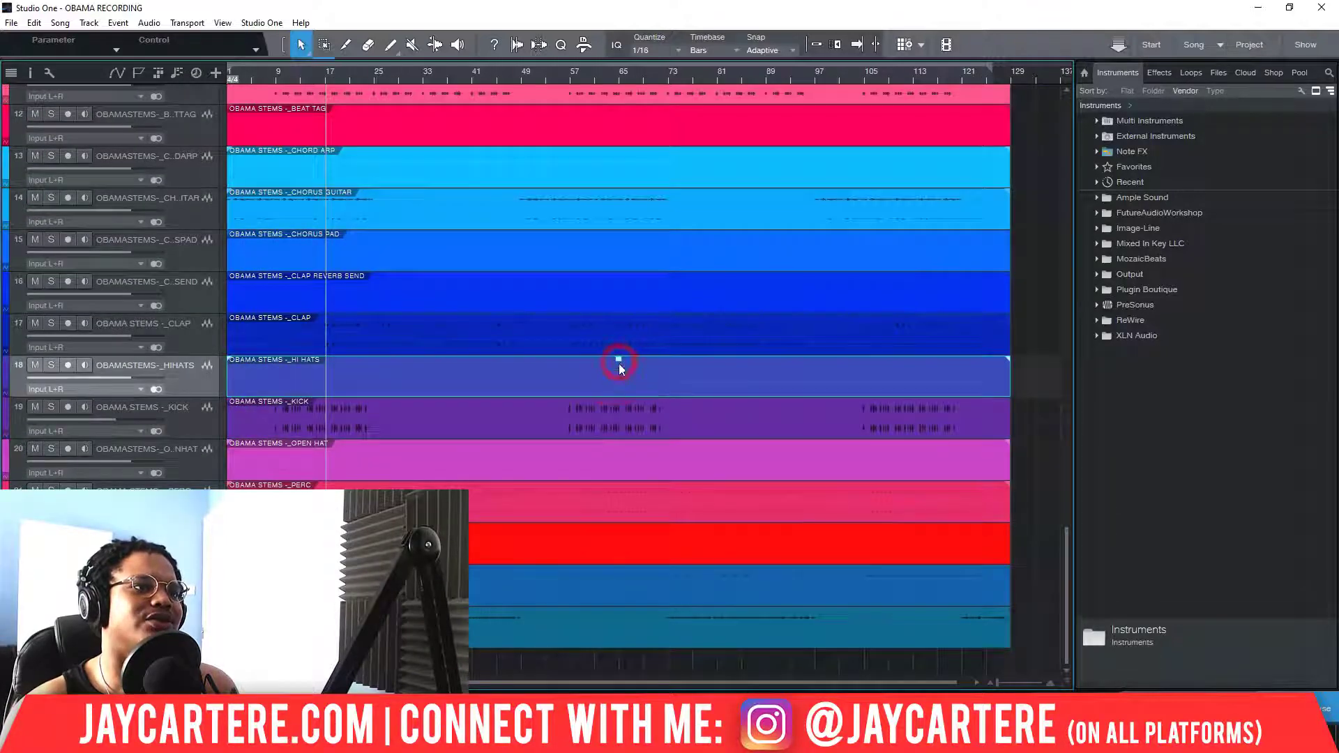
Select the CHORUS GUITAR event and the teal event on the last stem track to inspect their individual clip gain handles
scroll(615, 395, "up", 3)
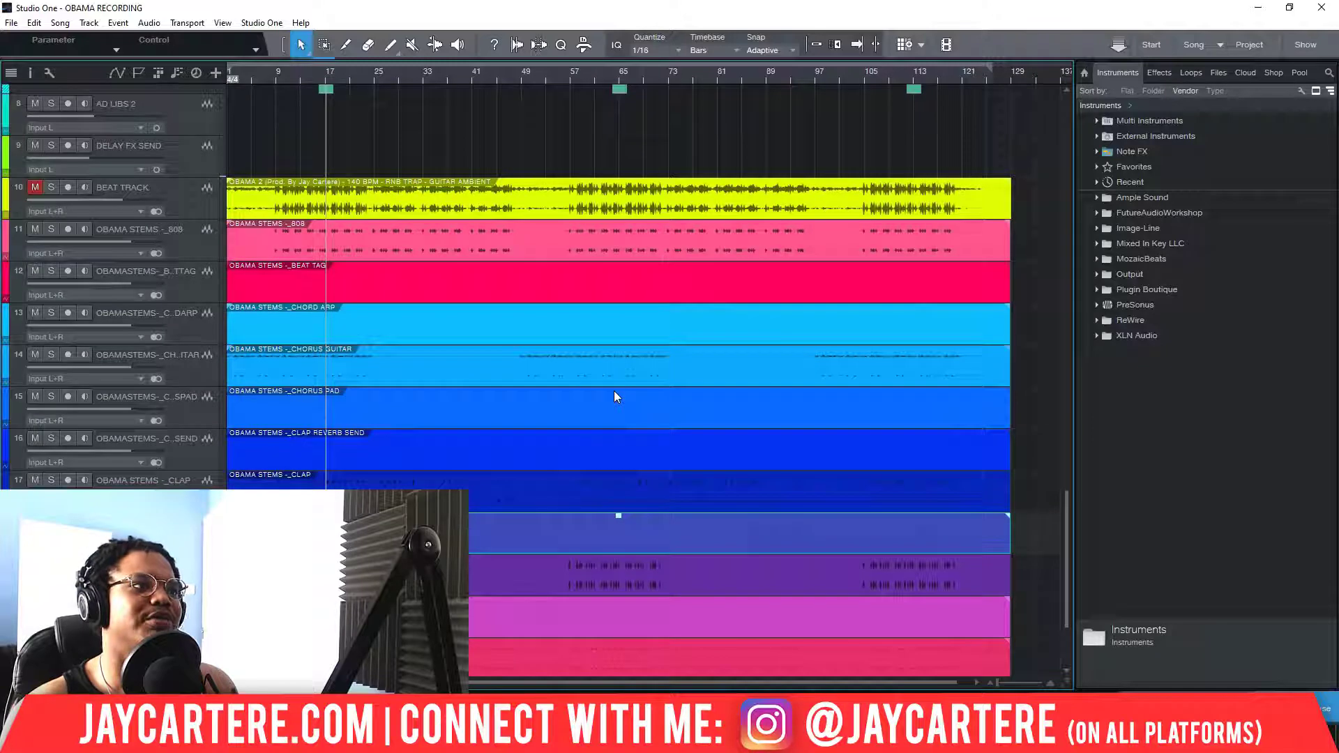
left_click(591, 358)
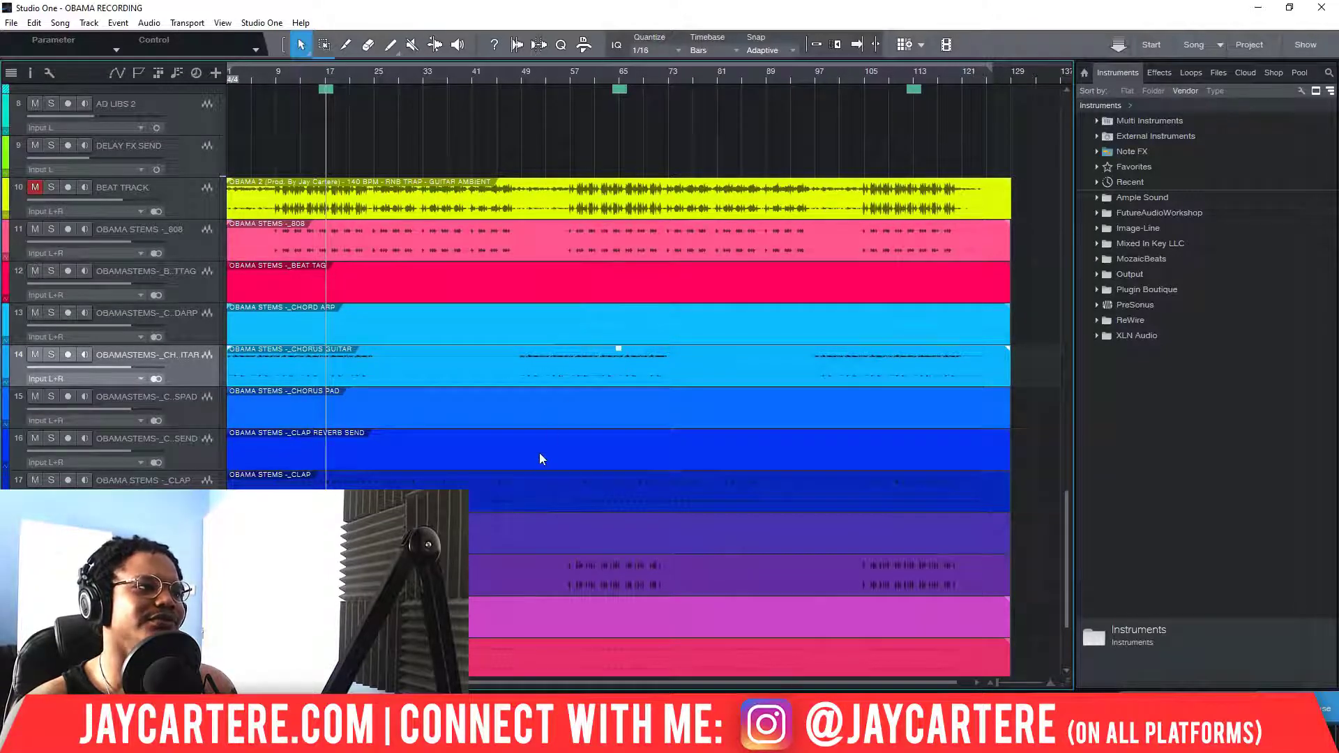
scroll(538, 459, "down", 3)
left_click(536, 633)
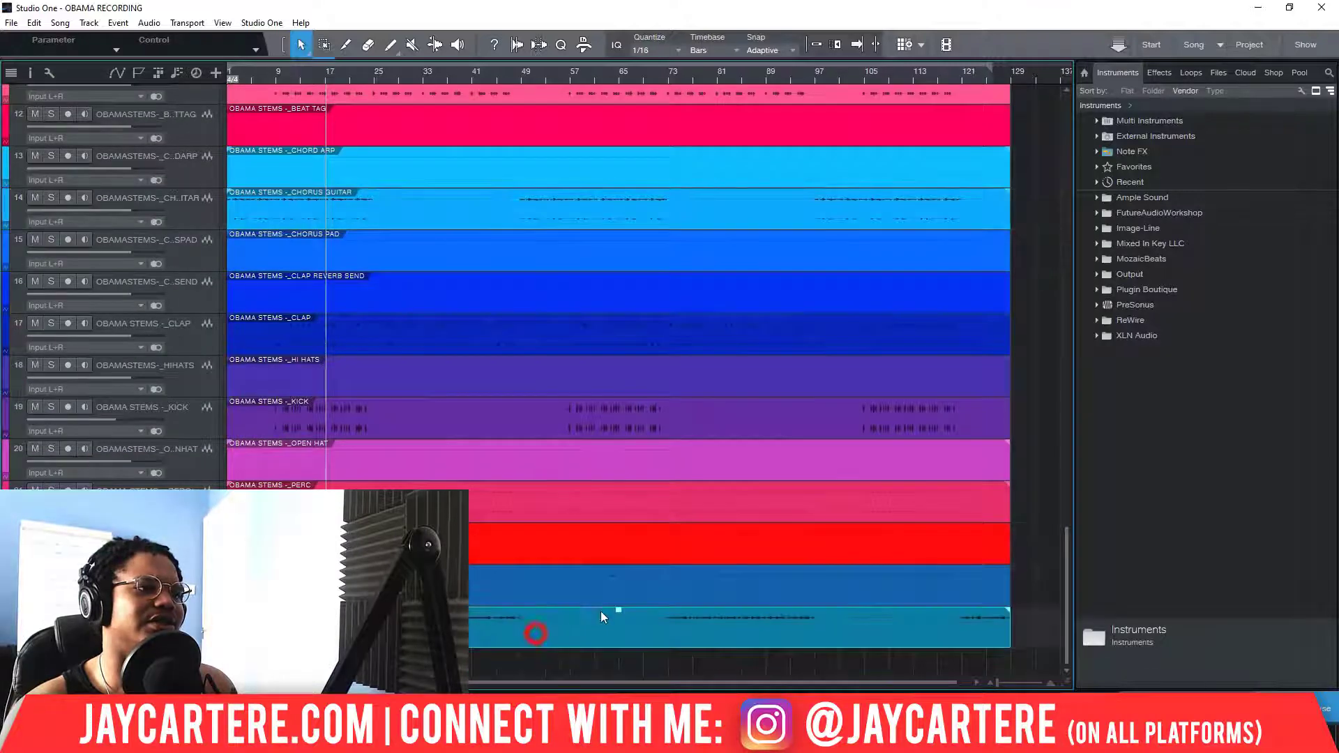
left_click(618, 612)
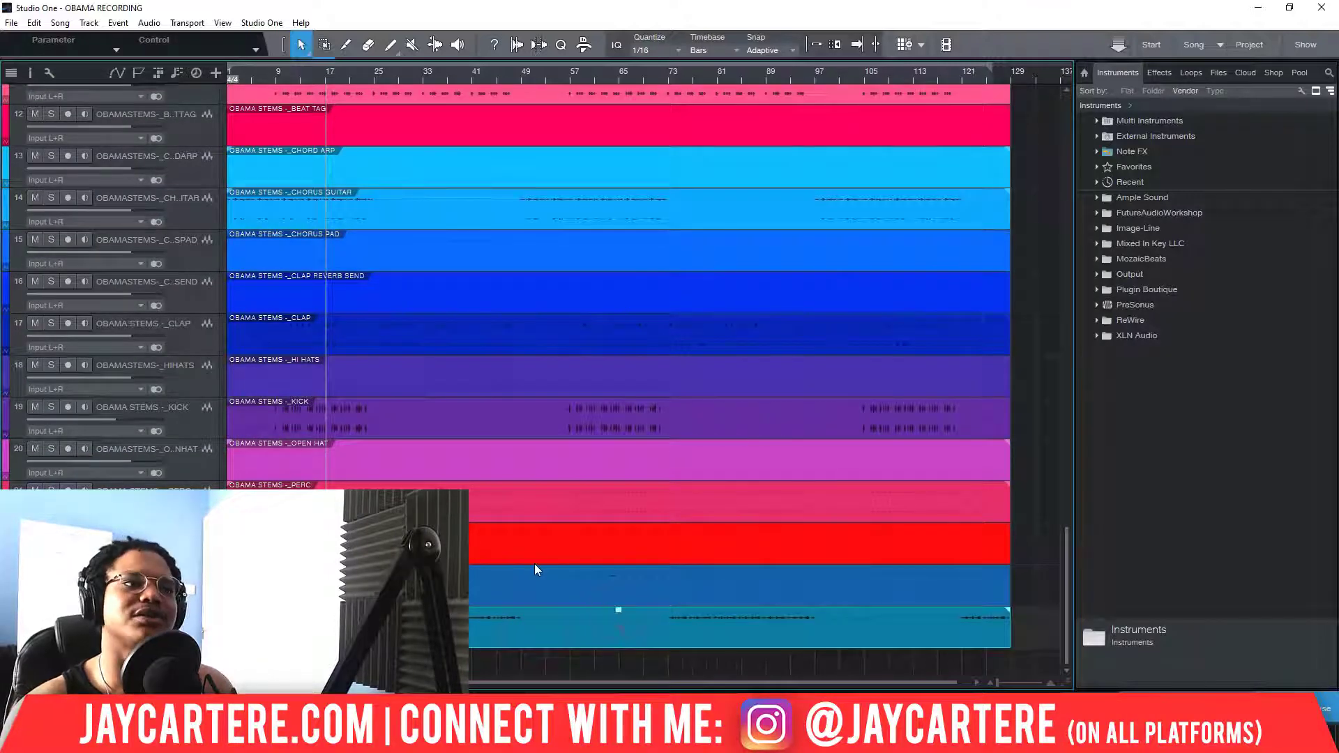
scroll(534, 564, "up", 5)
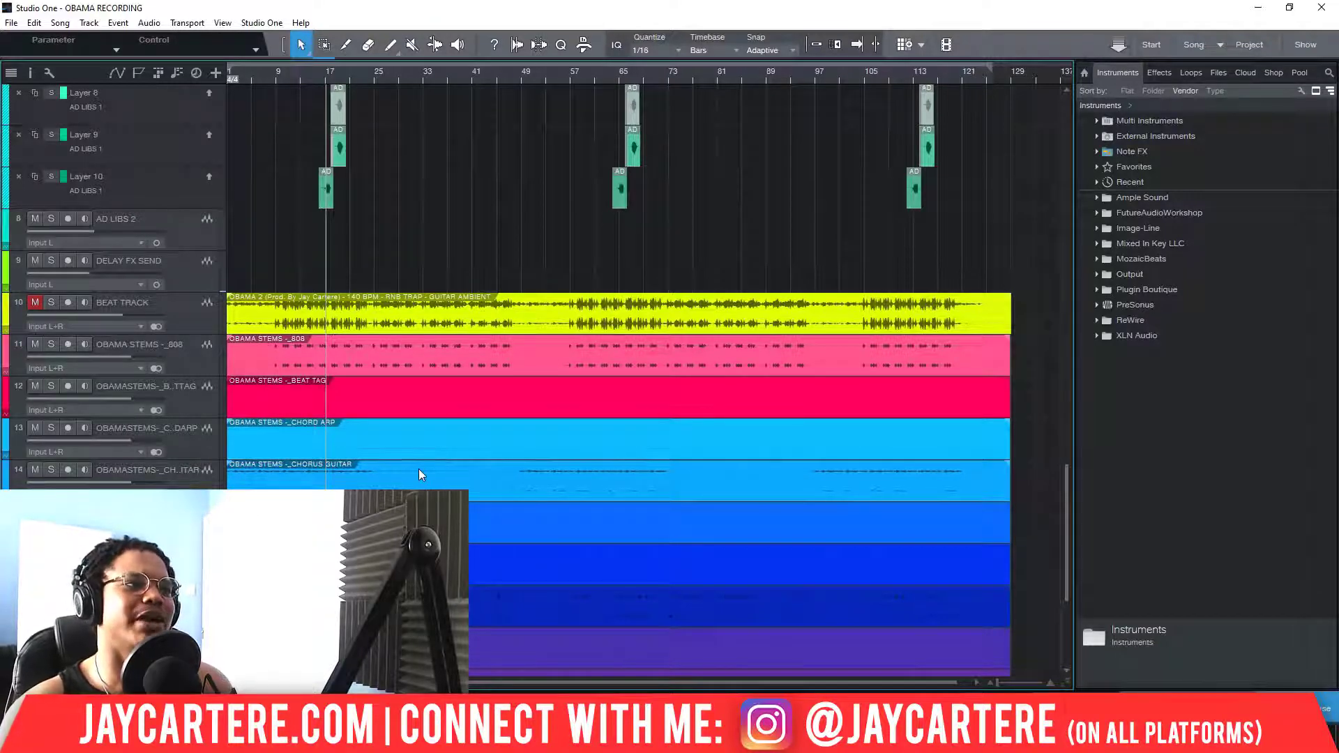
scroll(494, 457, "down", 3)
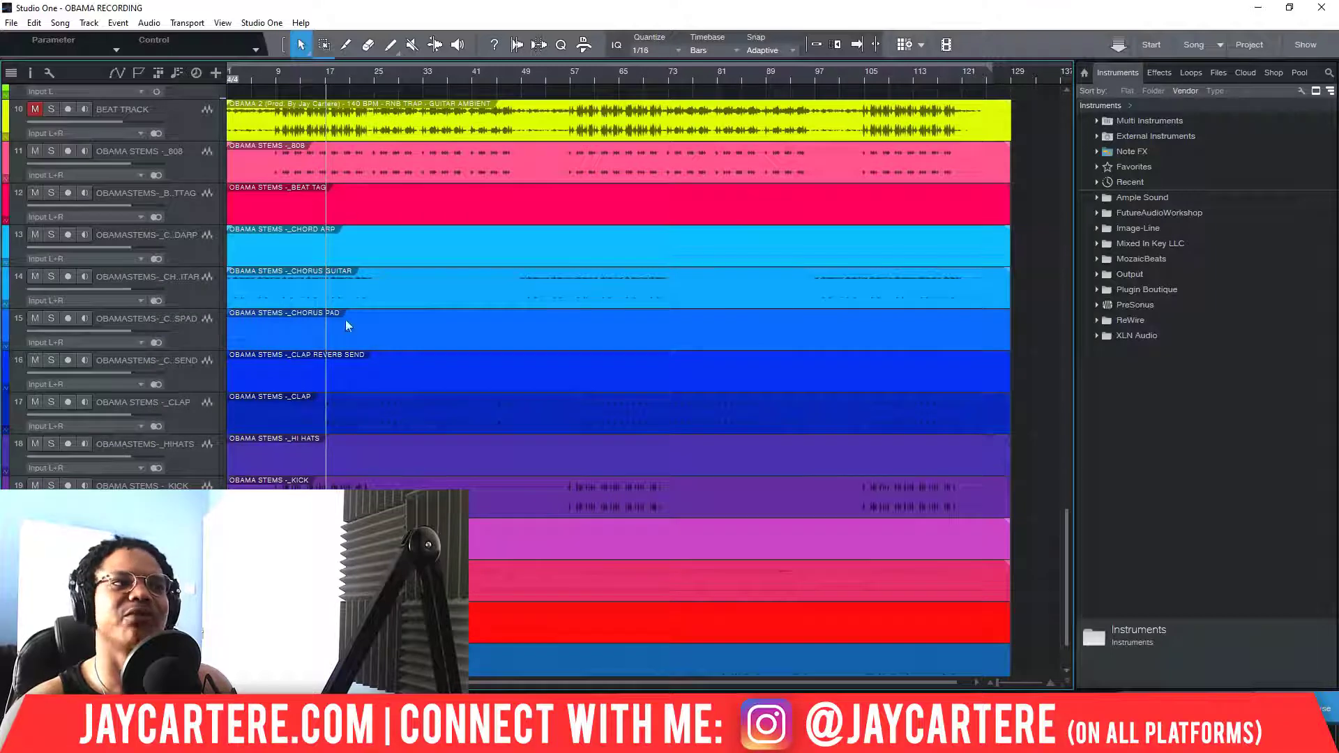
scroll(371, 293, "up", 2)
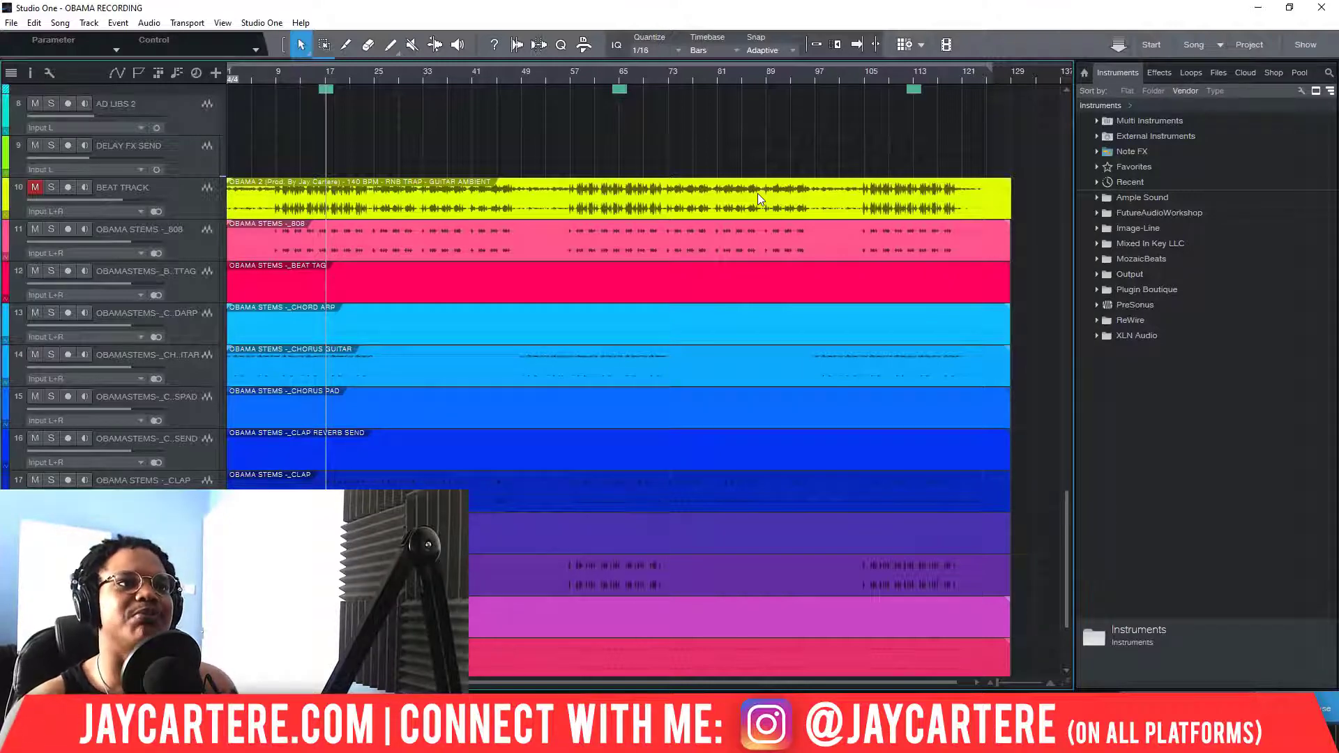
scroll(1022, 230, "up", 1)
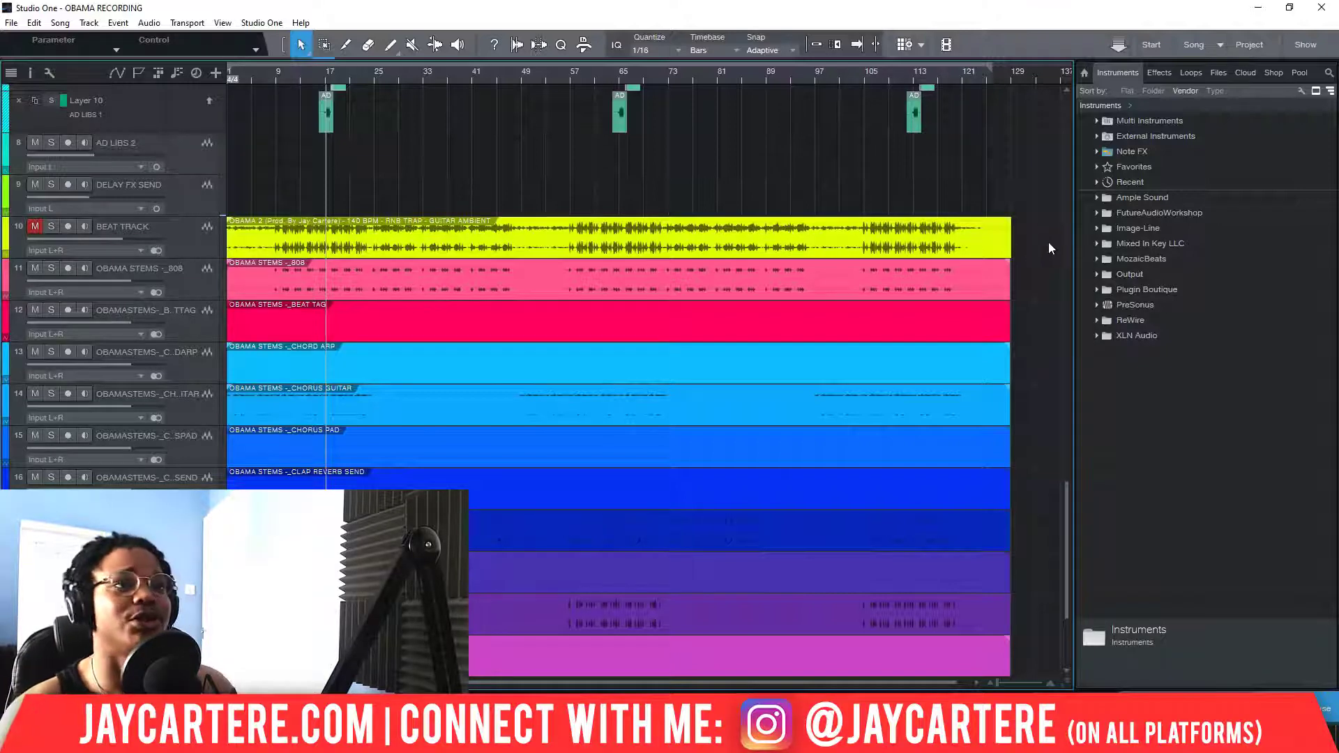
Solo the CHORUS GUITAR stem, play it from about bar 11 with autoscroll turned on, and clear the solo
scroll(1050, 261, "down", 3)
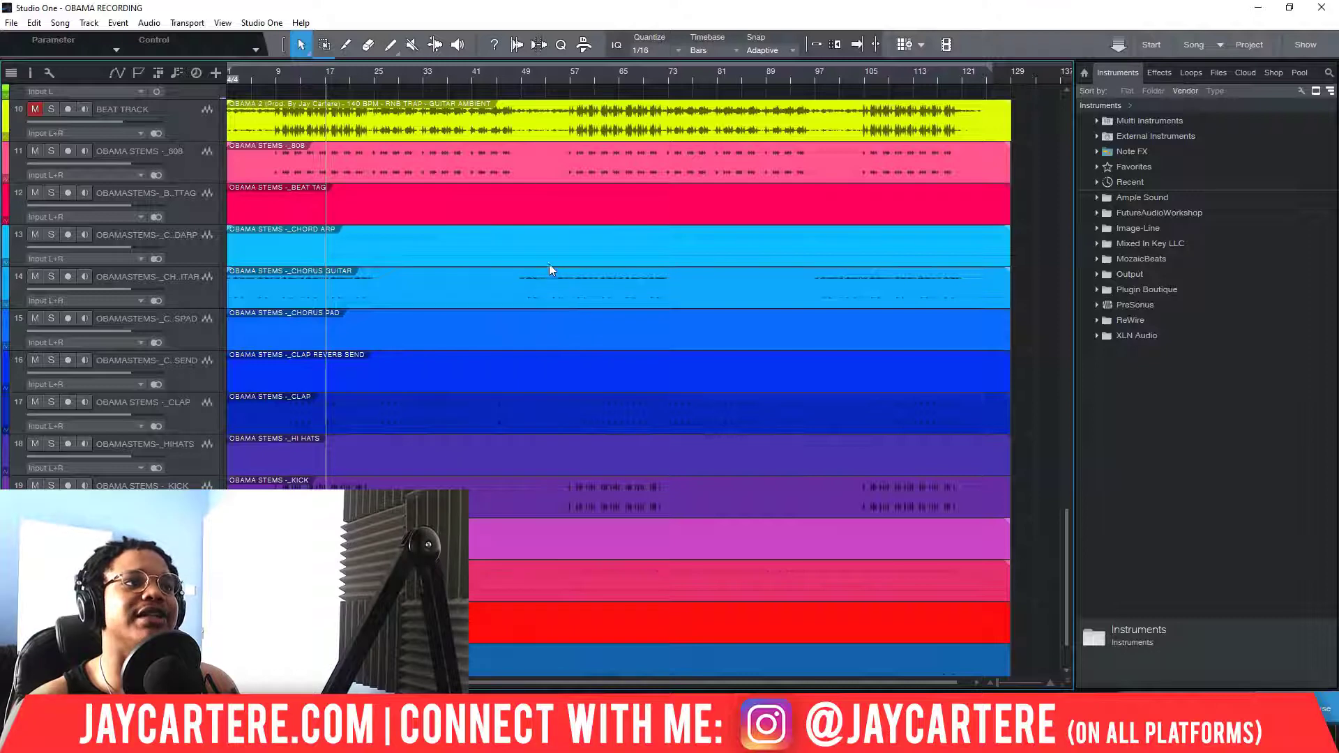
left_click(578, 278)
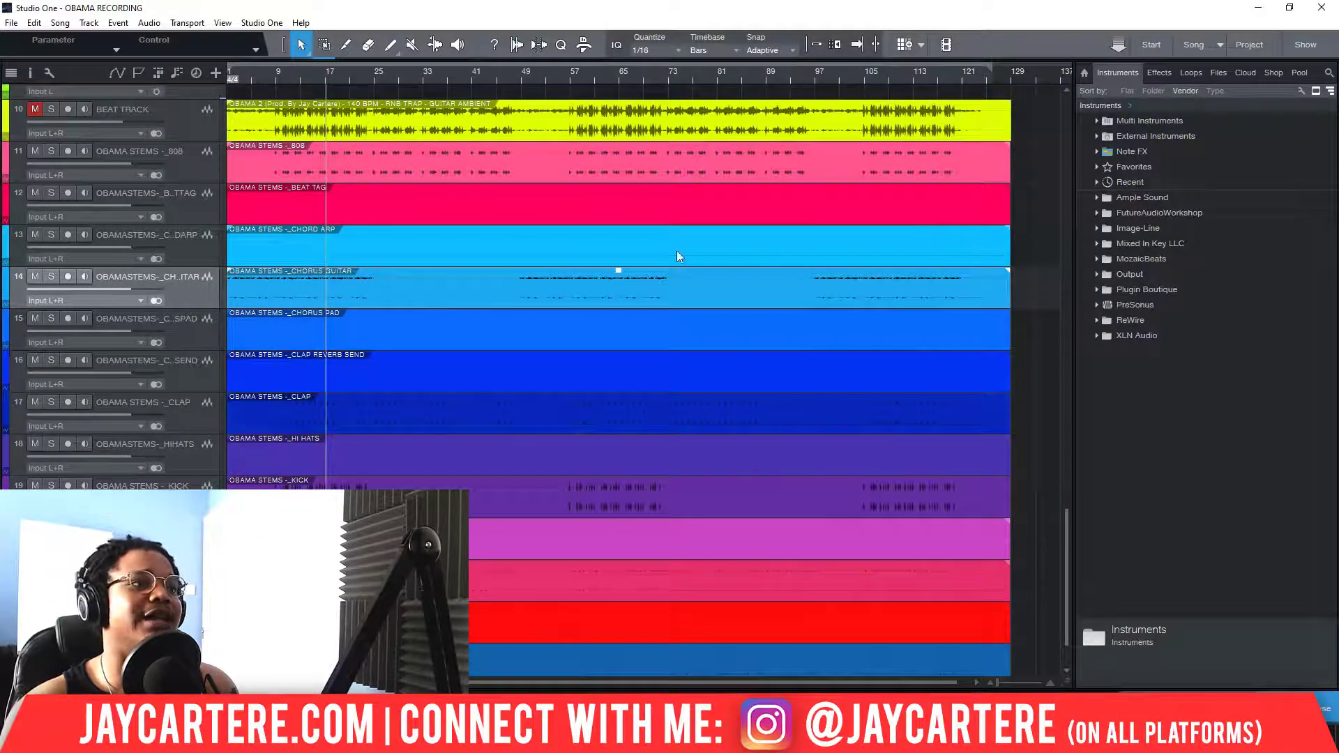
left_click(54, 275)
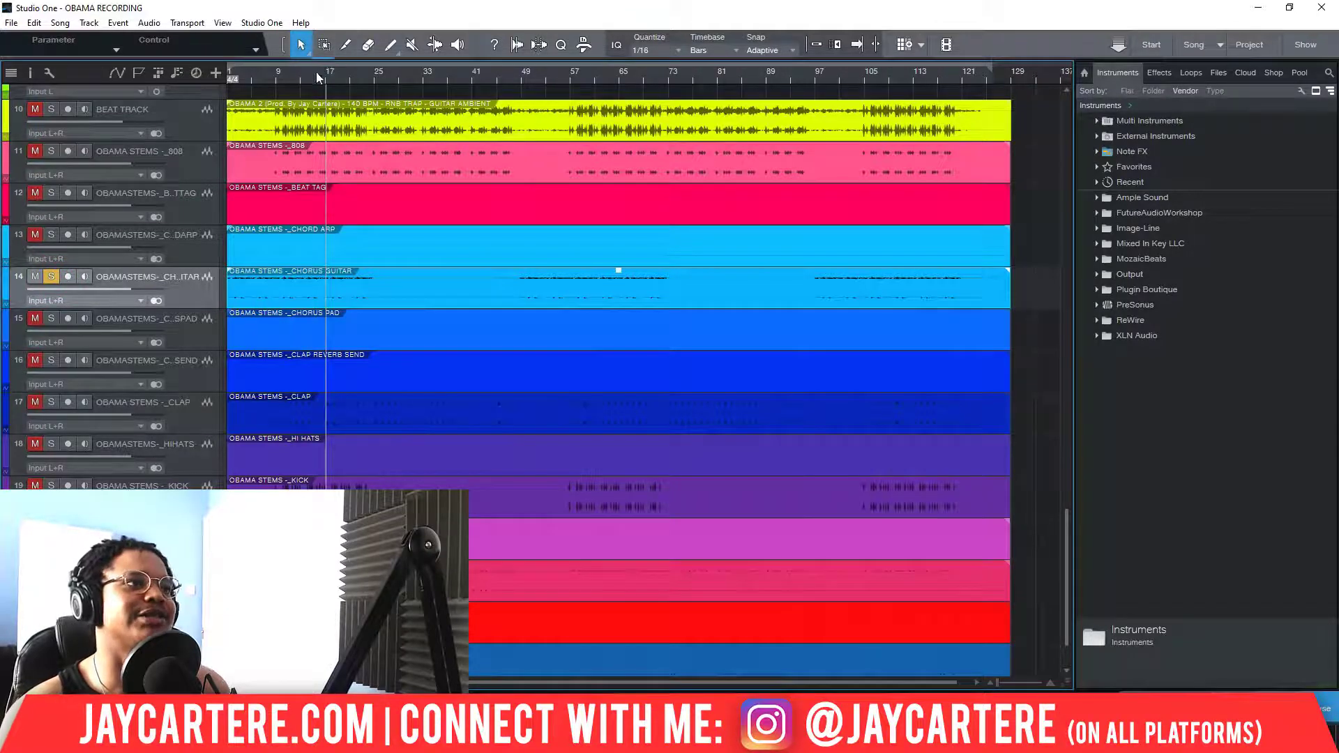
left_click(292, 80)
key("f")
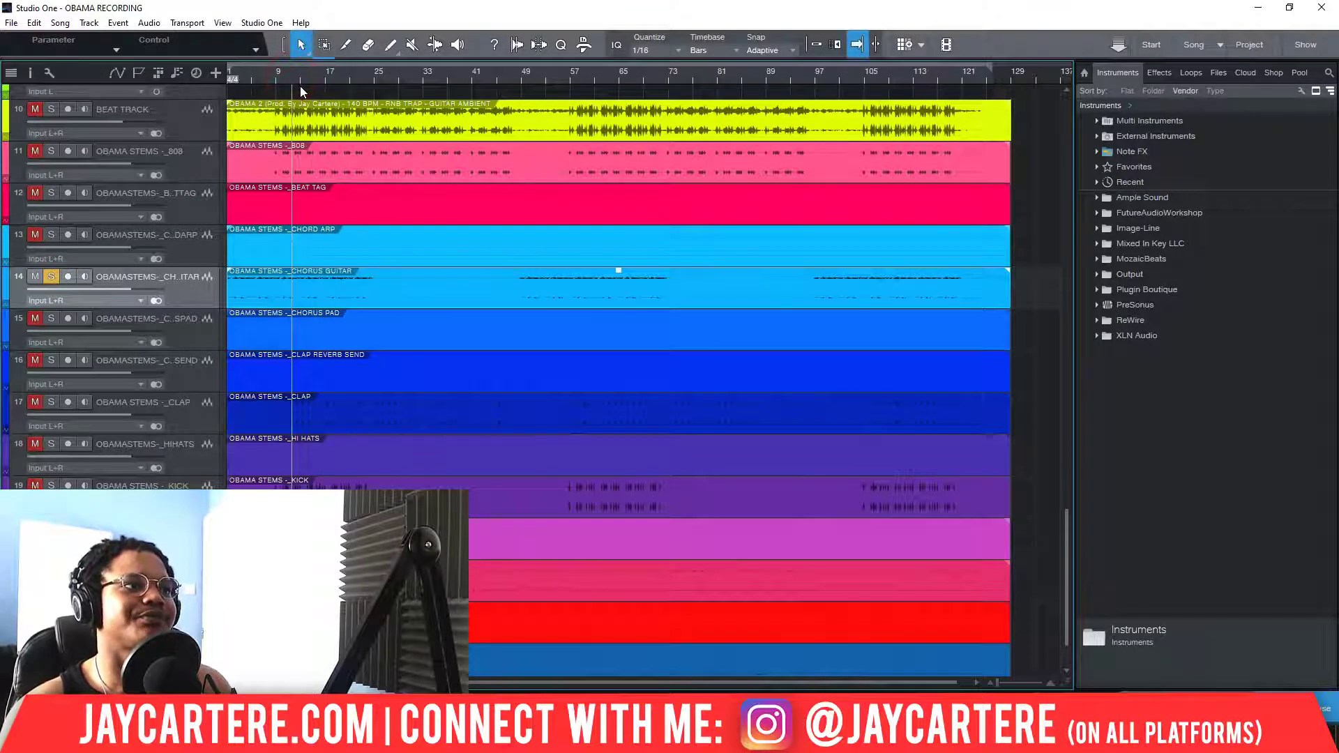
key("space")
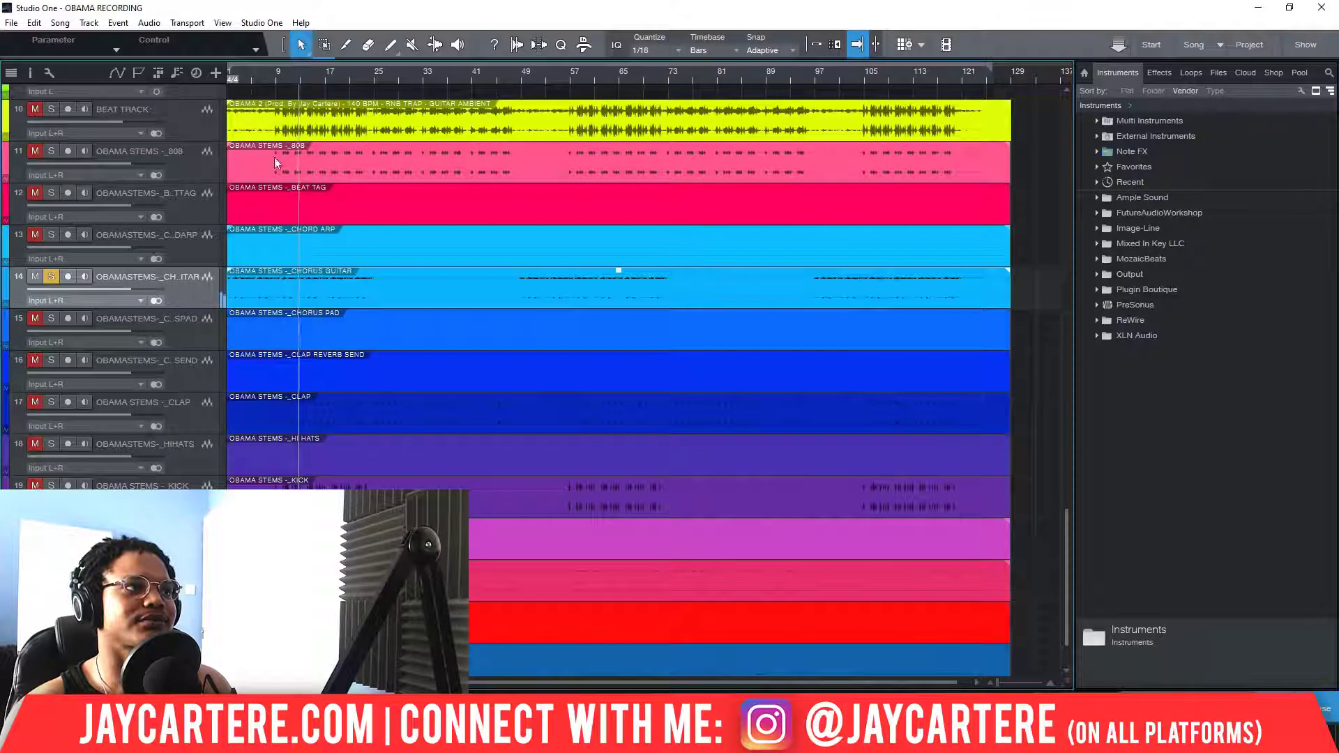
left_click(51, 277)
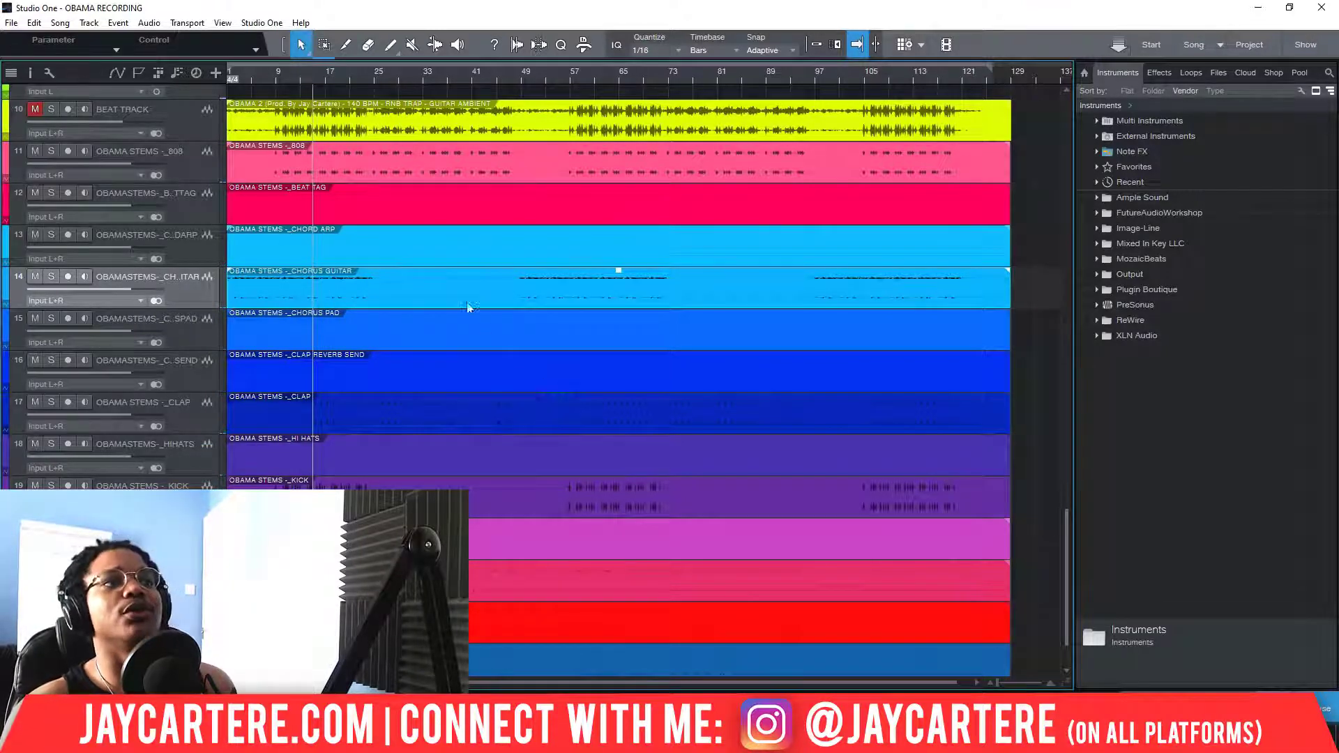
Select the CHORD ARP event and briefly solo its track to hear that stem on its own
left_click(349, 286)
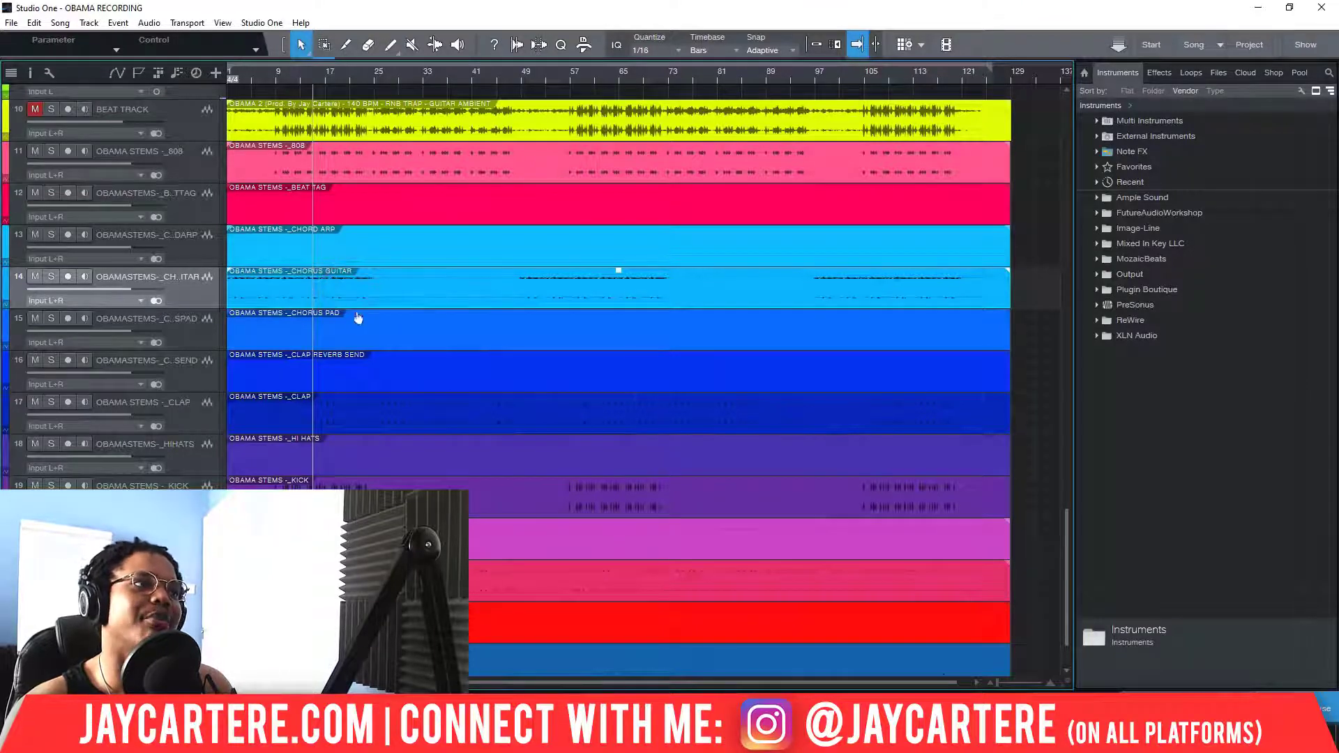
left_click(361, 241)
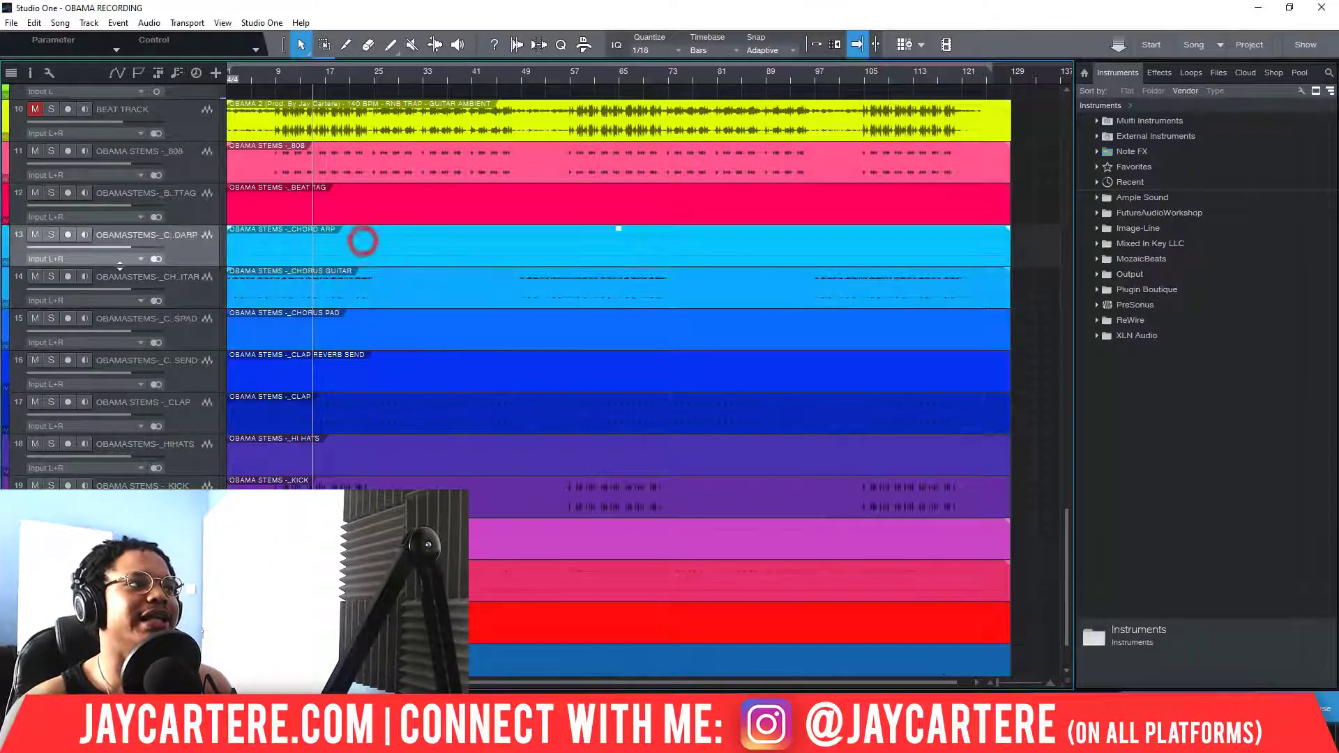
left_click(50, 235)
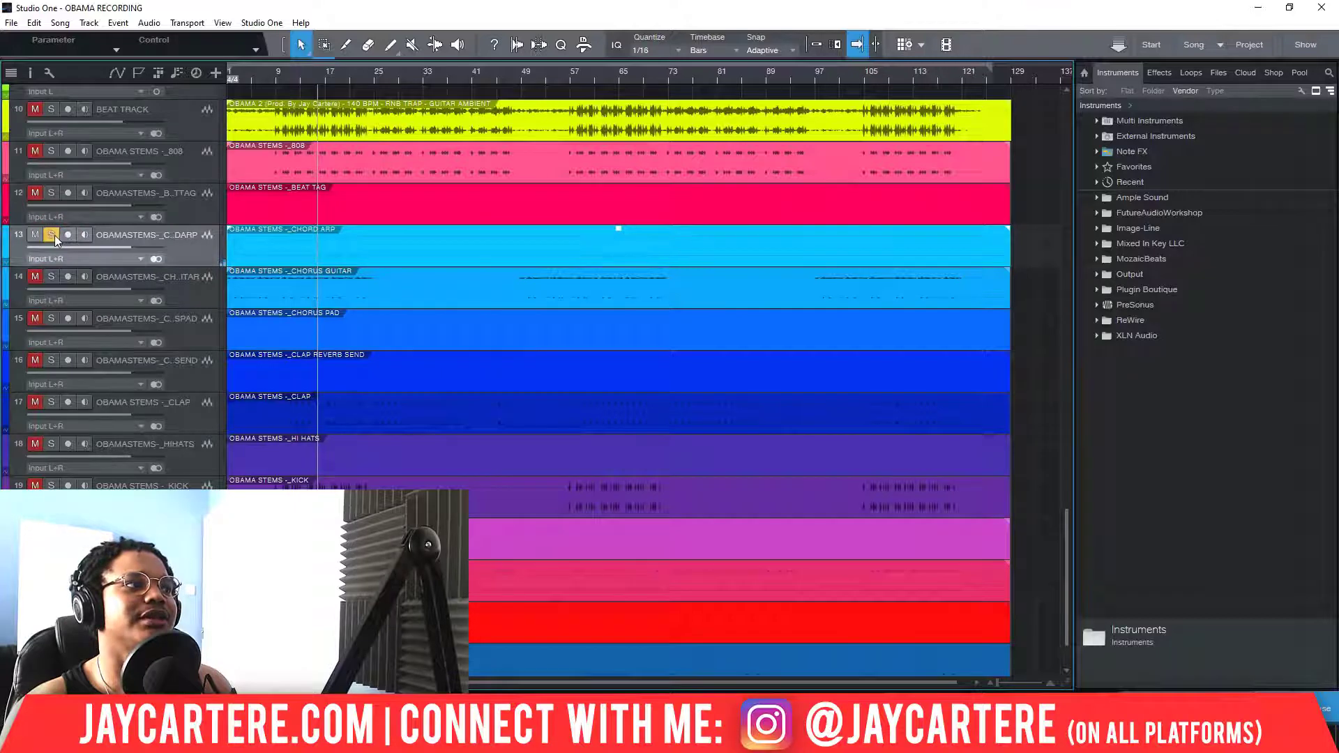
left_click(53, 234)
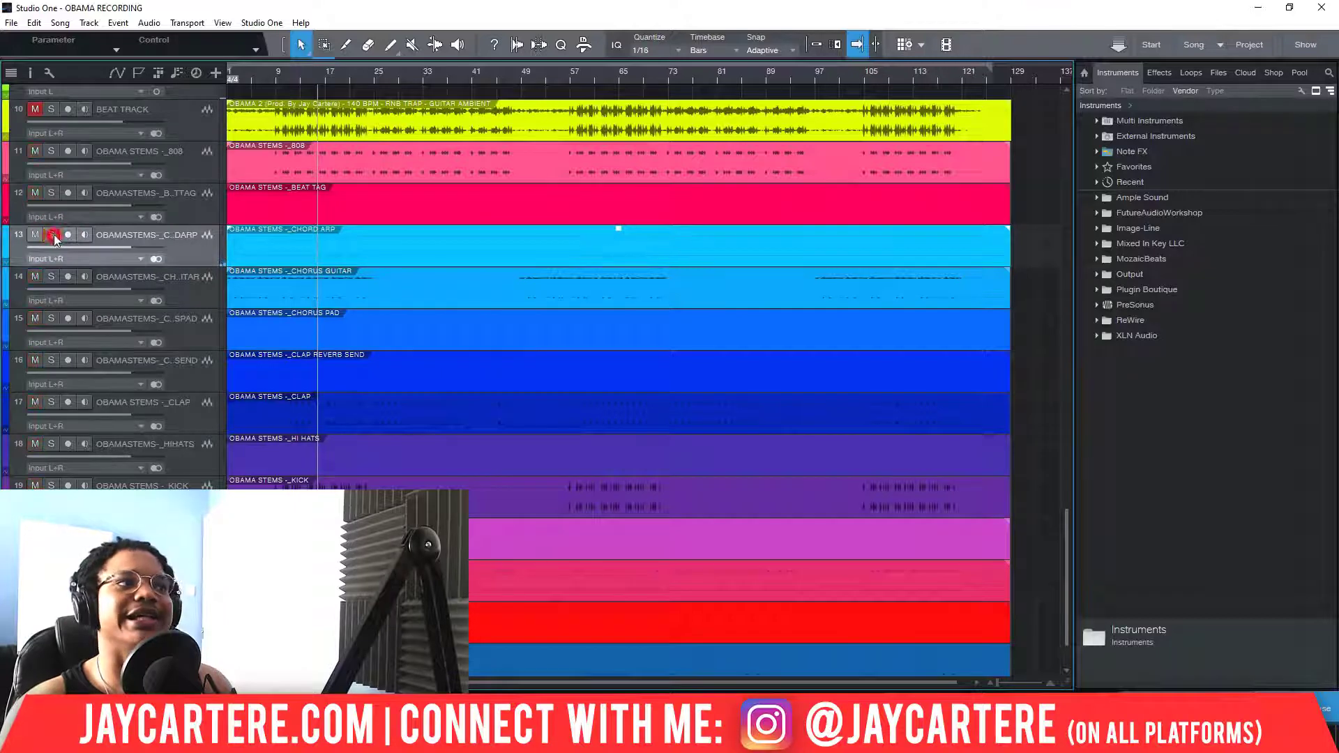
Solo the CHORD ARP track again and set its track volume to +0.1 dB
left_click(375, 245)
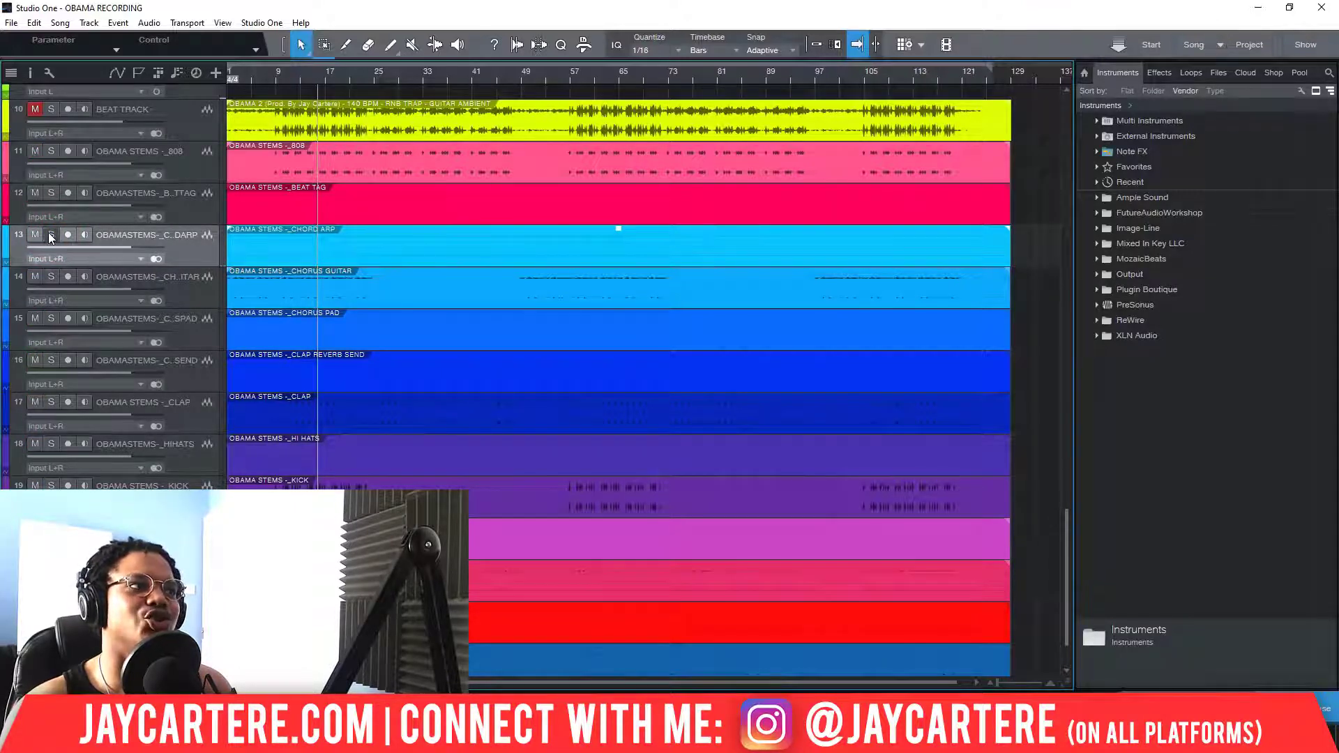
left_click(50, 236)
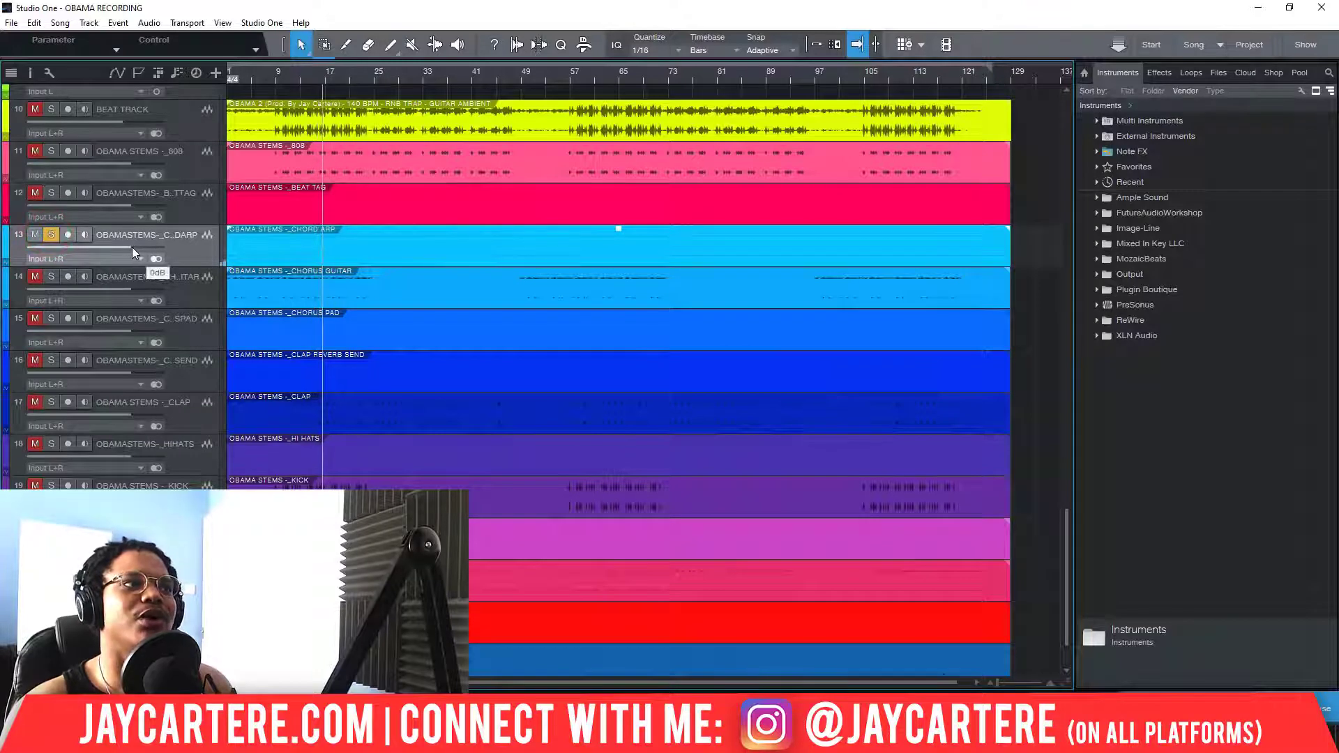
mouse_move(132, 247)
left_mouse_down()
mouse_move(157, 248)
mouse_move(69, 247)
mouse_move(131, 245)
left_mouse_up()
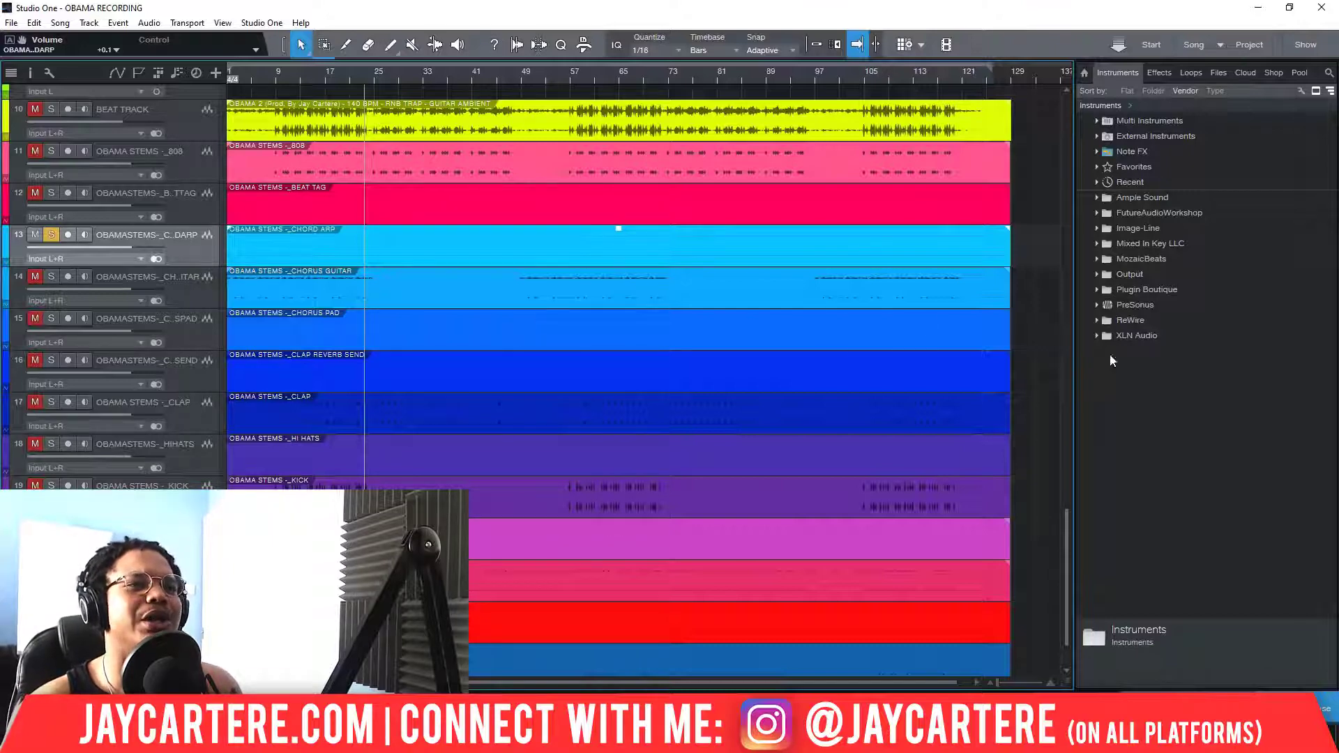
Review the vocal and stem tracks, and clear the solo on the CHORD ARP track
scroll(1048, 434, "up", 8)
scroll(1050, 437, "down", 5)
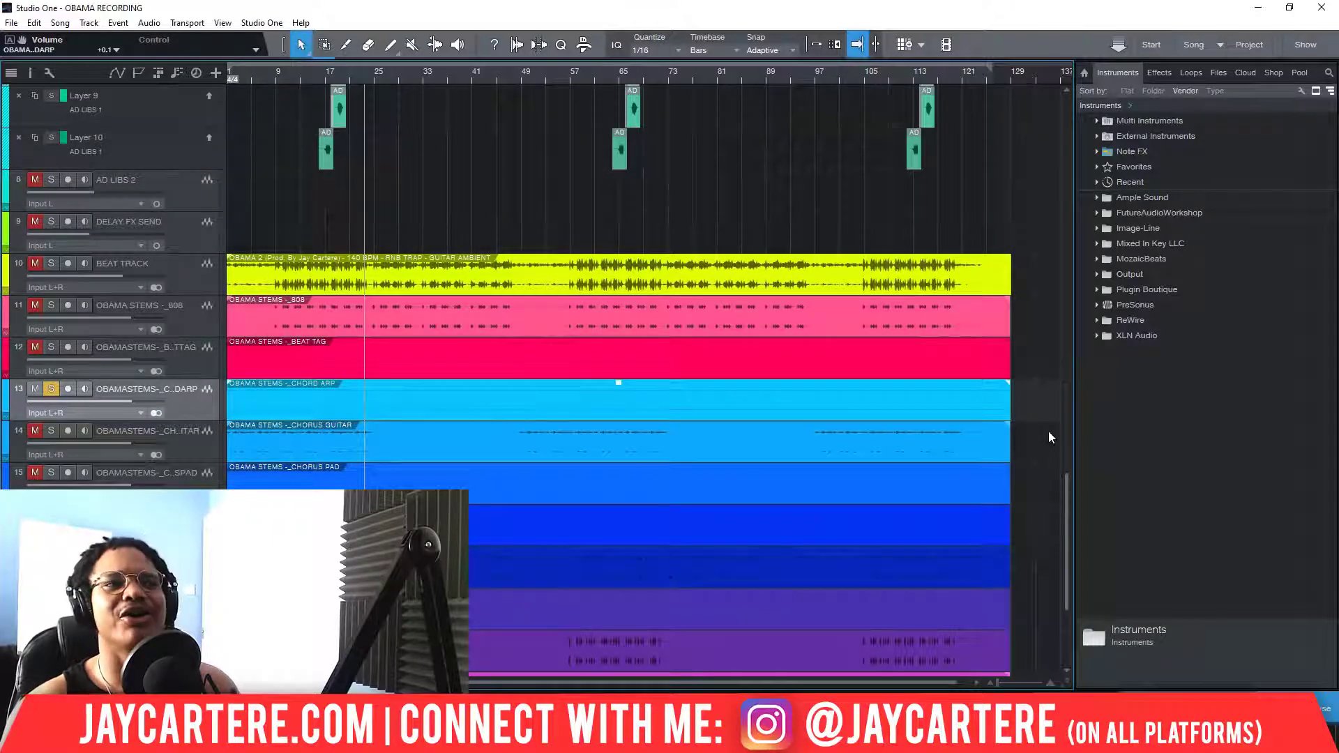
scroll(1048, 432, "down", 3)
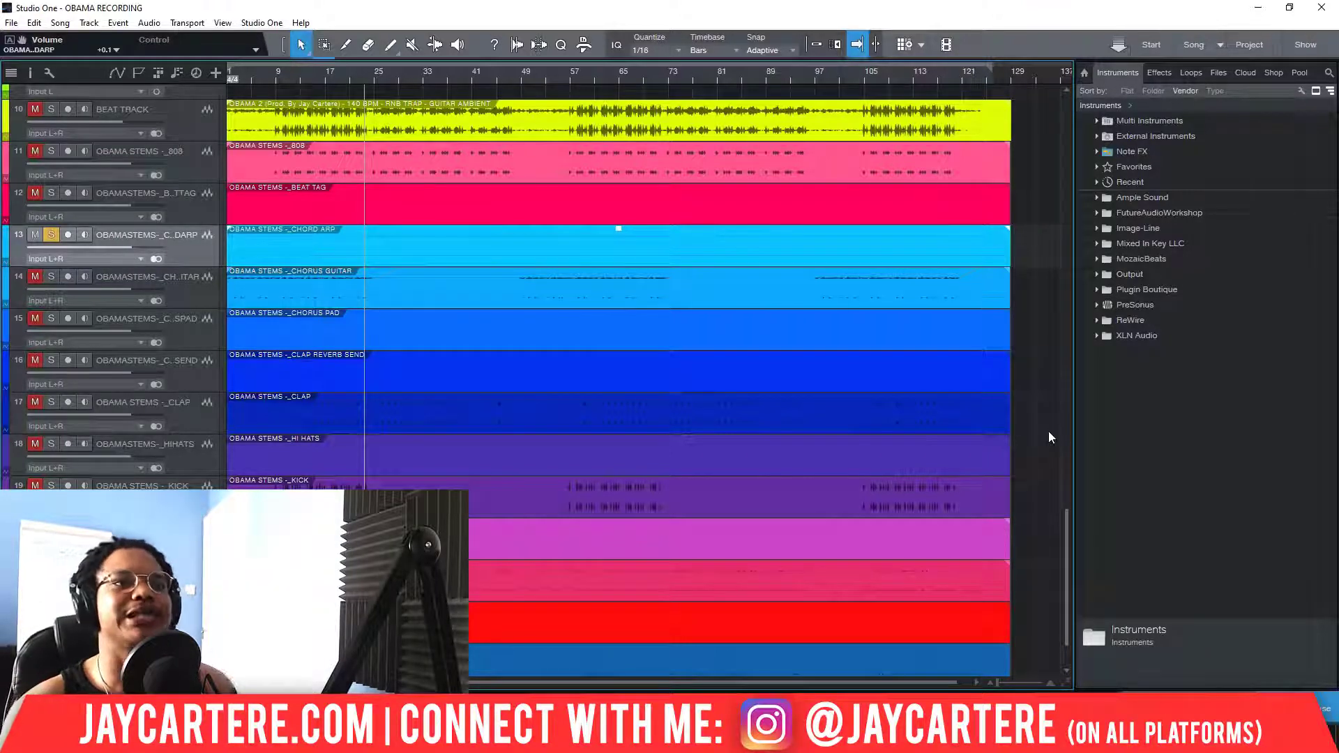
scroll(1048, 431, "up", 3)
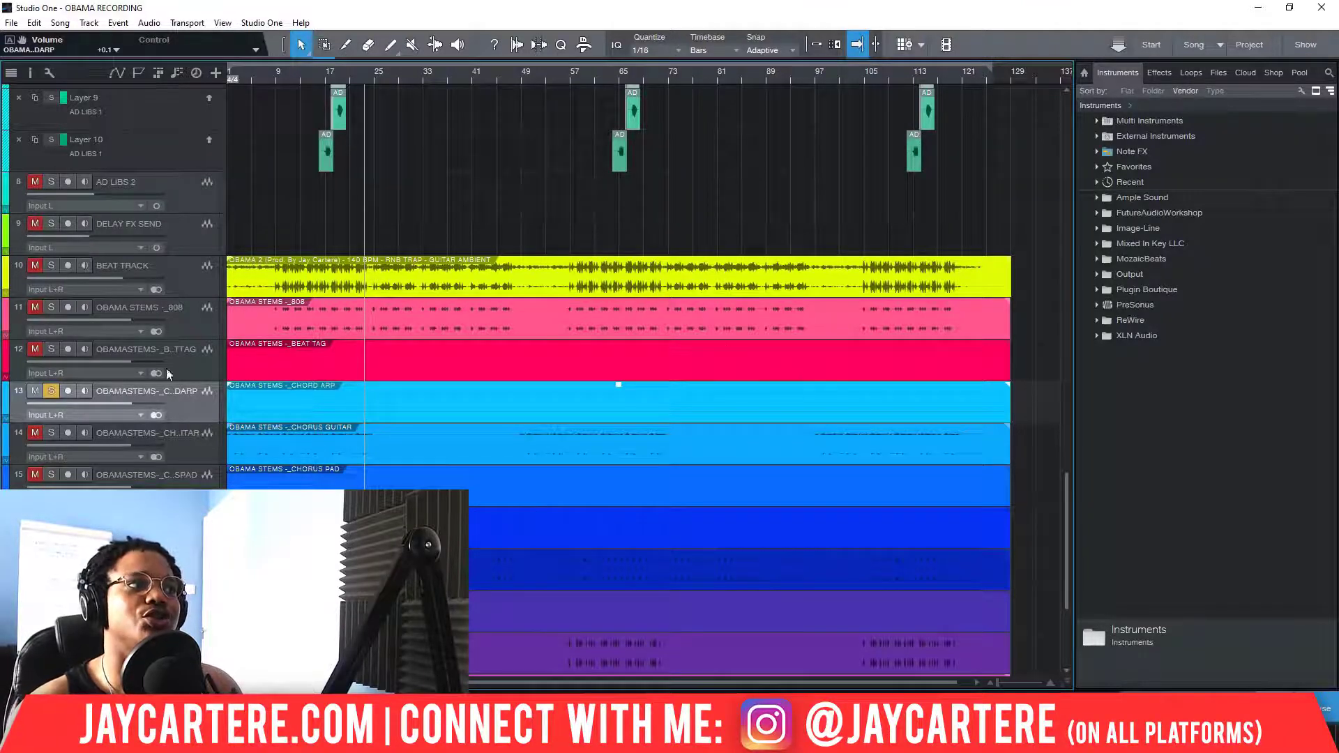
left_click(51, 393)
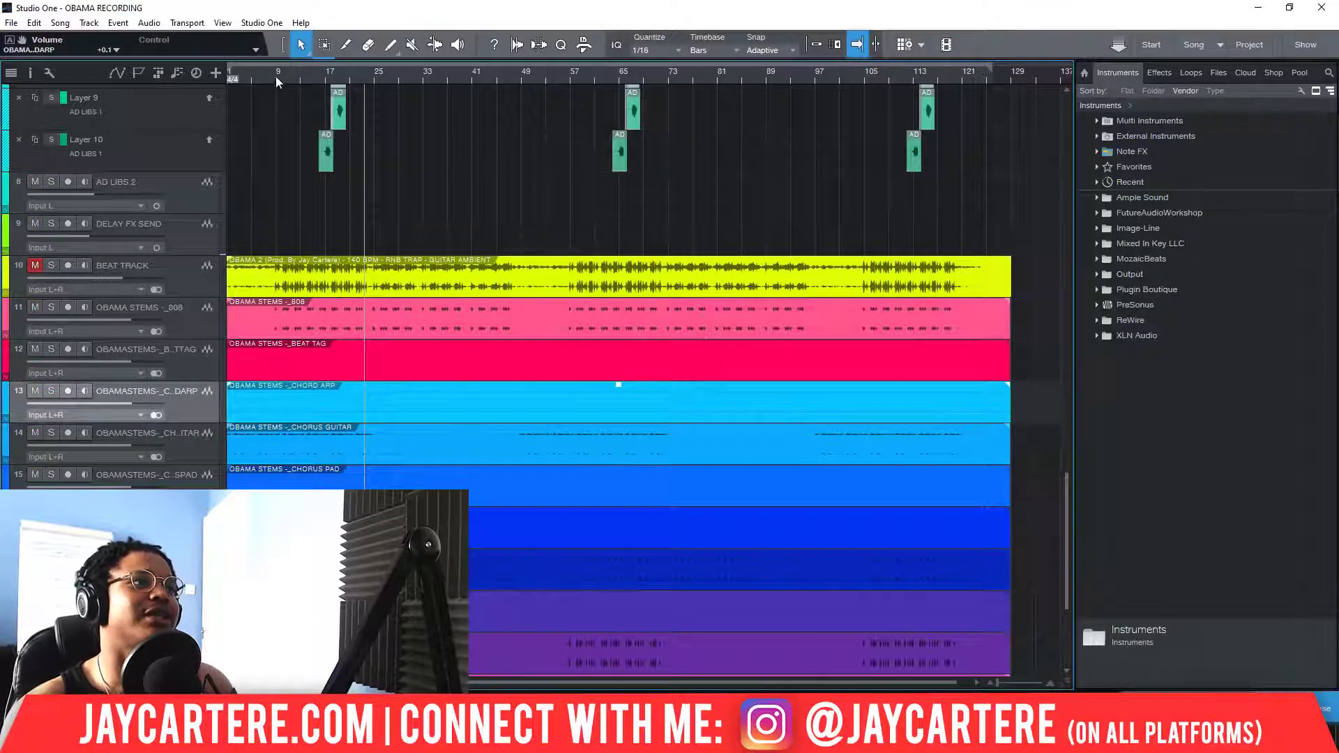
Move the playback position to the start of the song and play the stems together to hear the beat tag
left_click_drag(275, 77, 171, 76)
left_click_drag(265, 81, 376, 81)
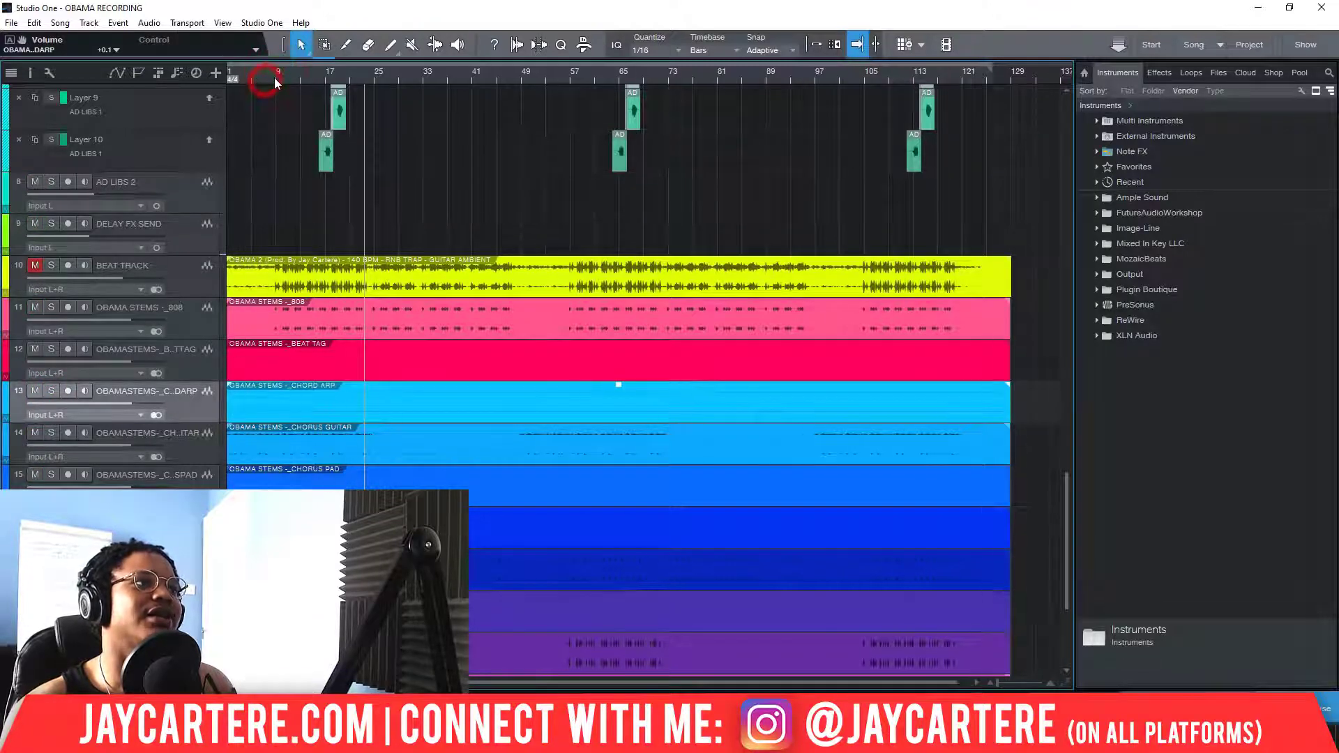
left_click(233, 74)
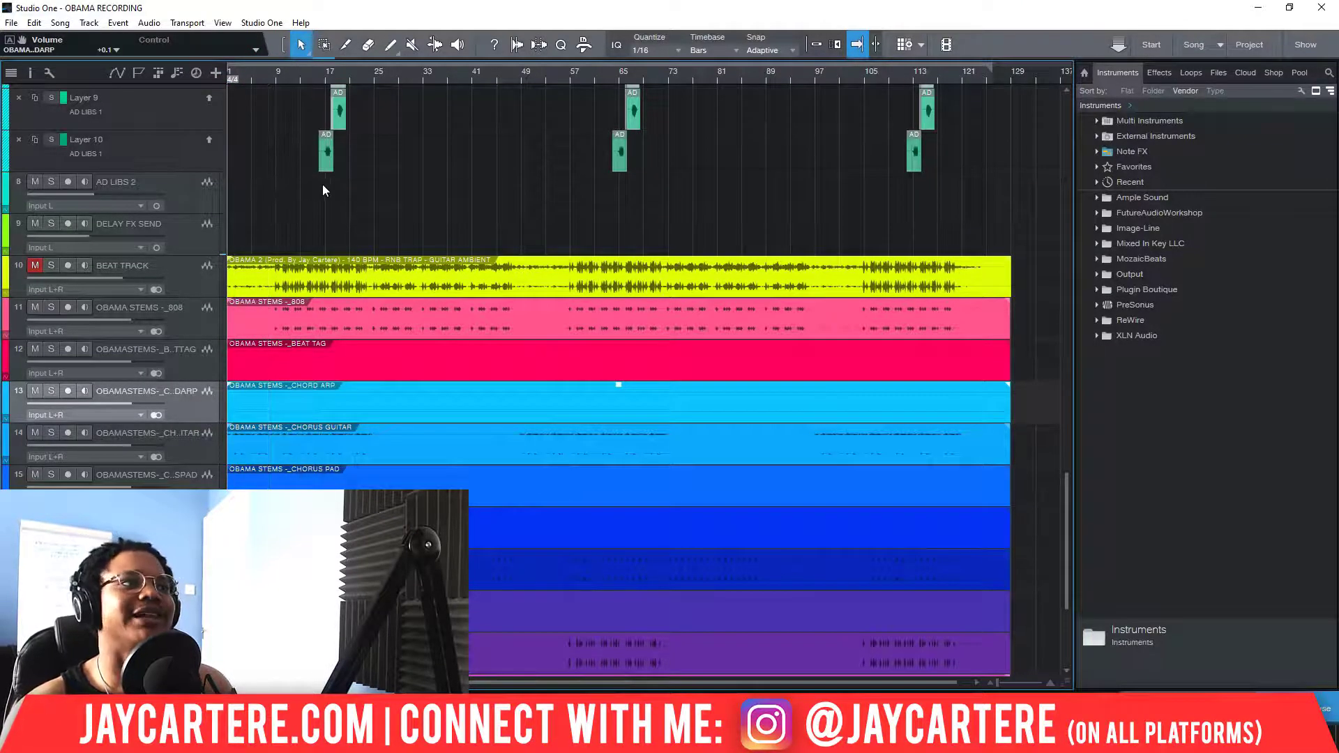
scroll(244, 75, "up", 4)
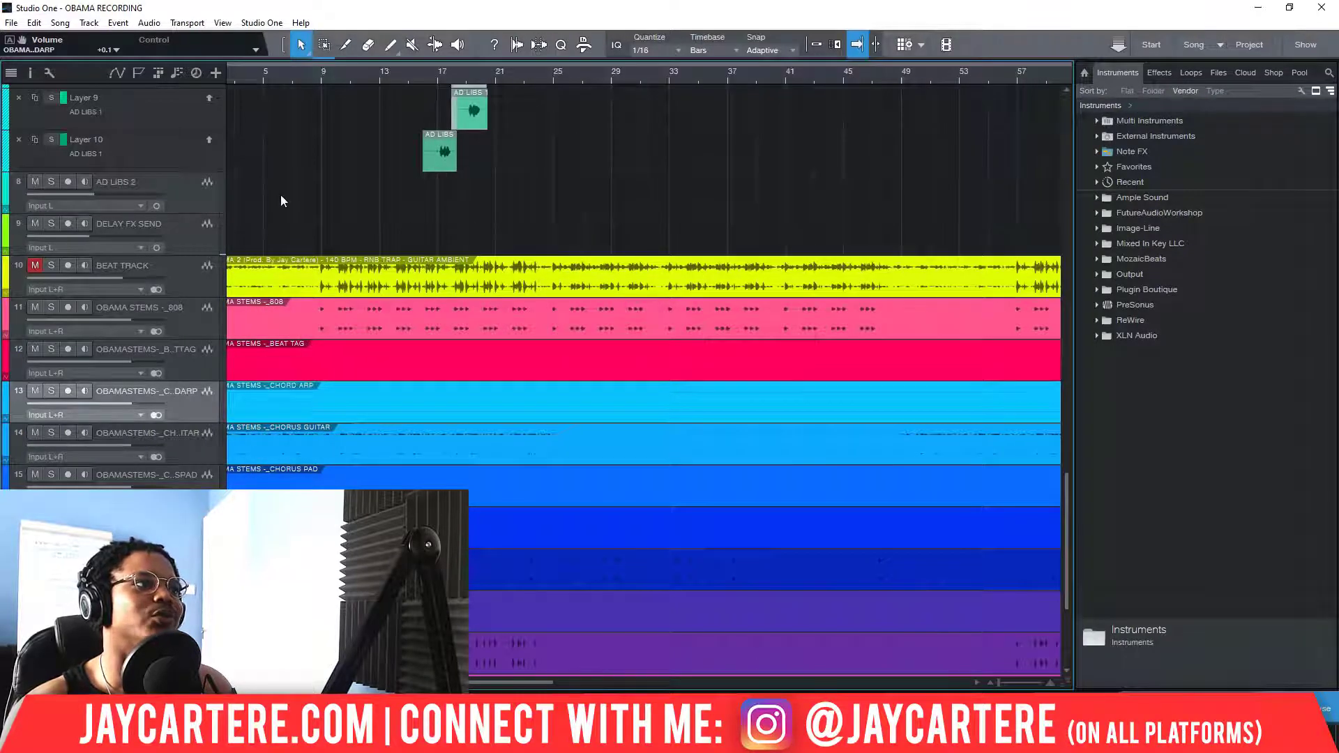
left_click(249, 77)
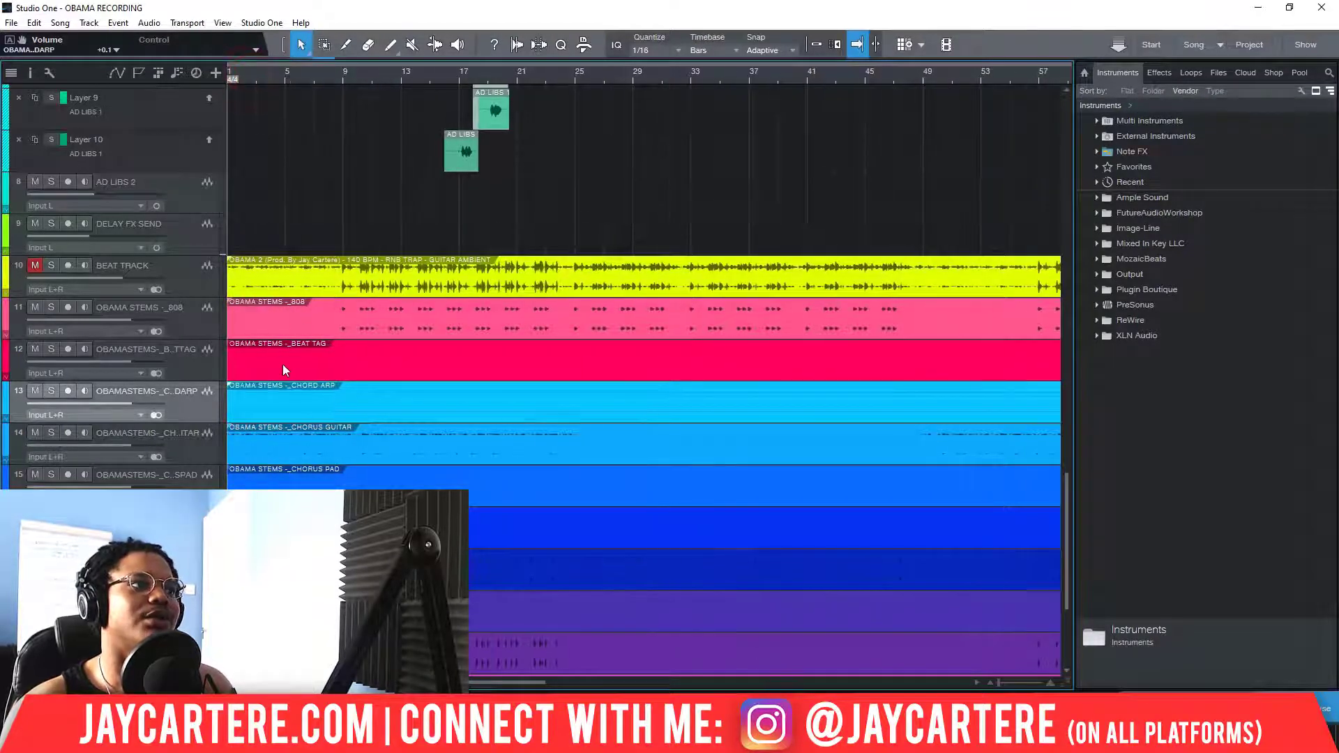
key("space")
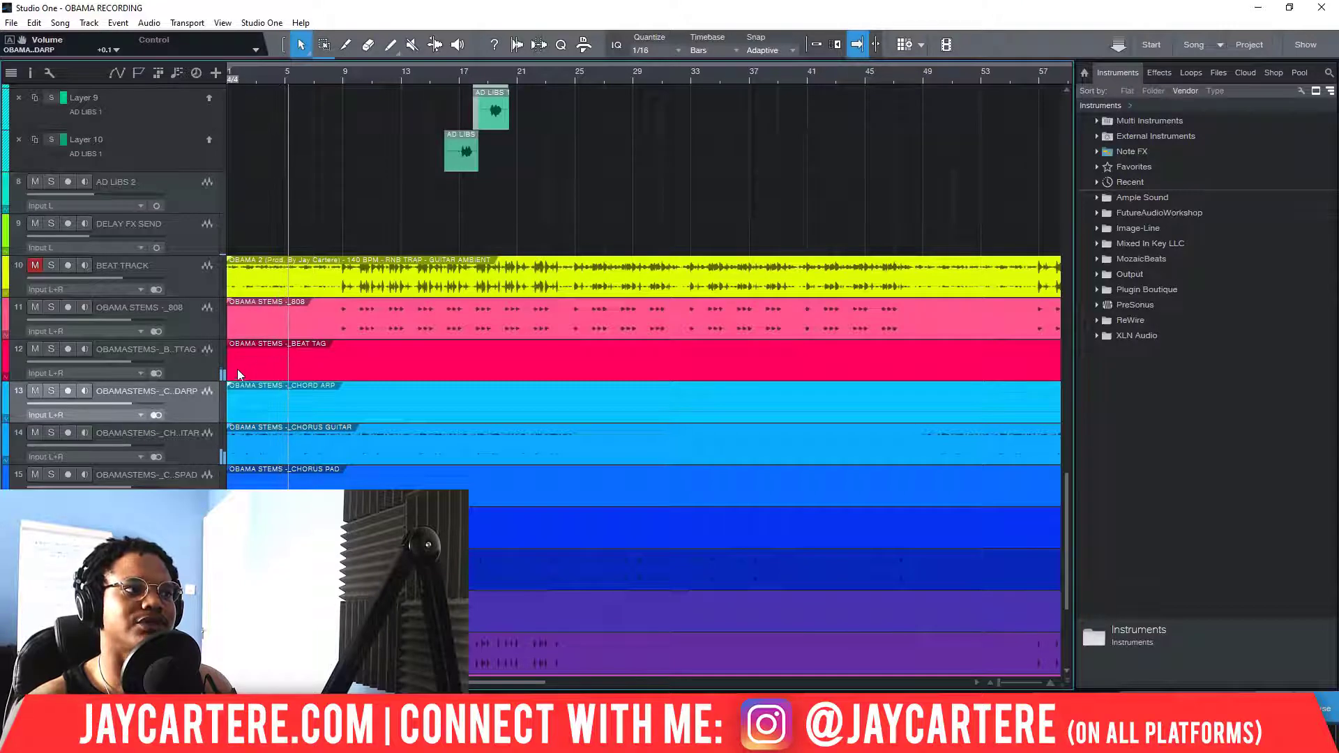
Delete the BEAT TAG stem event and play the intro from about bar 5 without it
left_click(274, 347)
key("Delete")
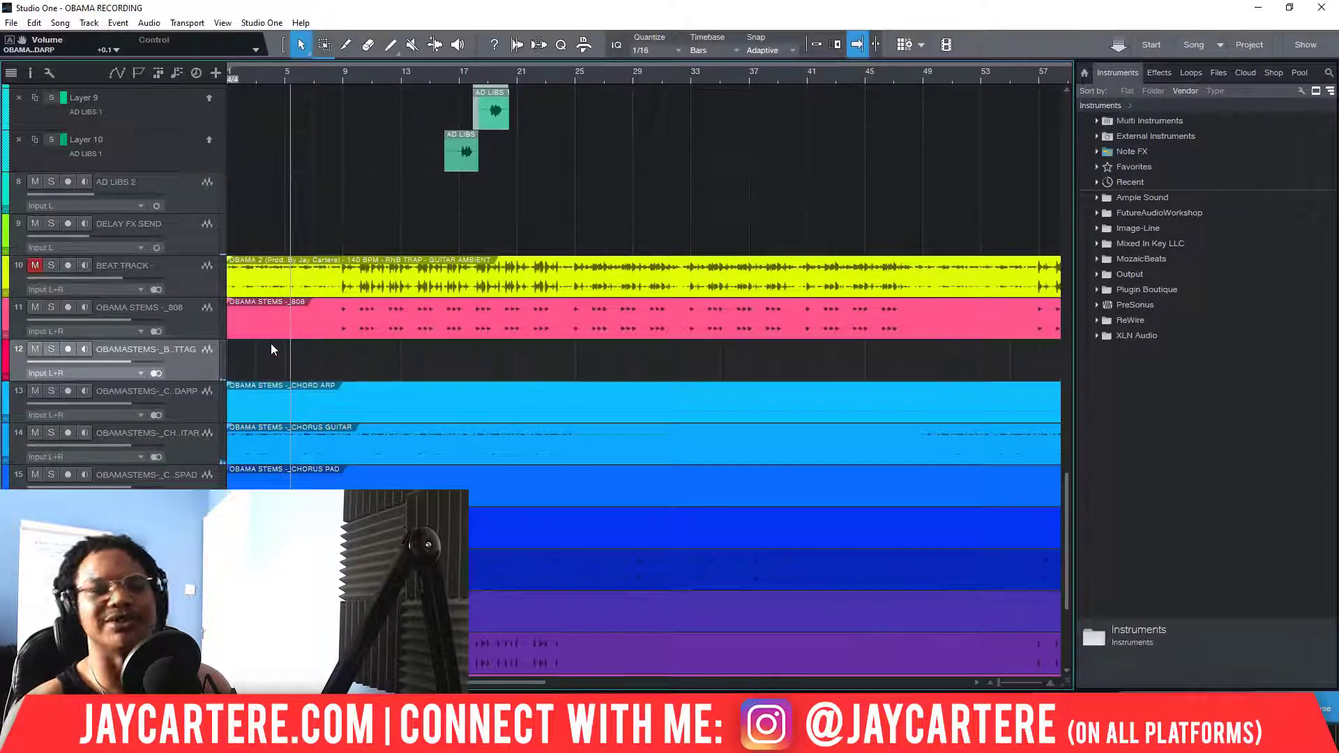
left_click(258, 72)
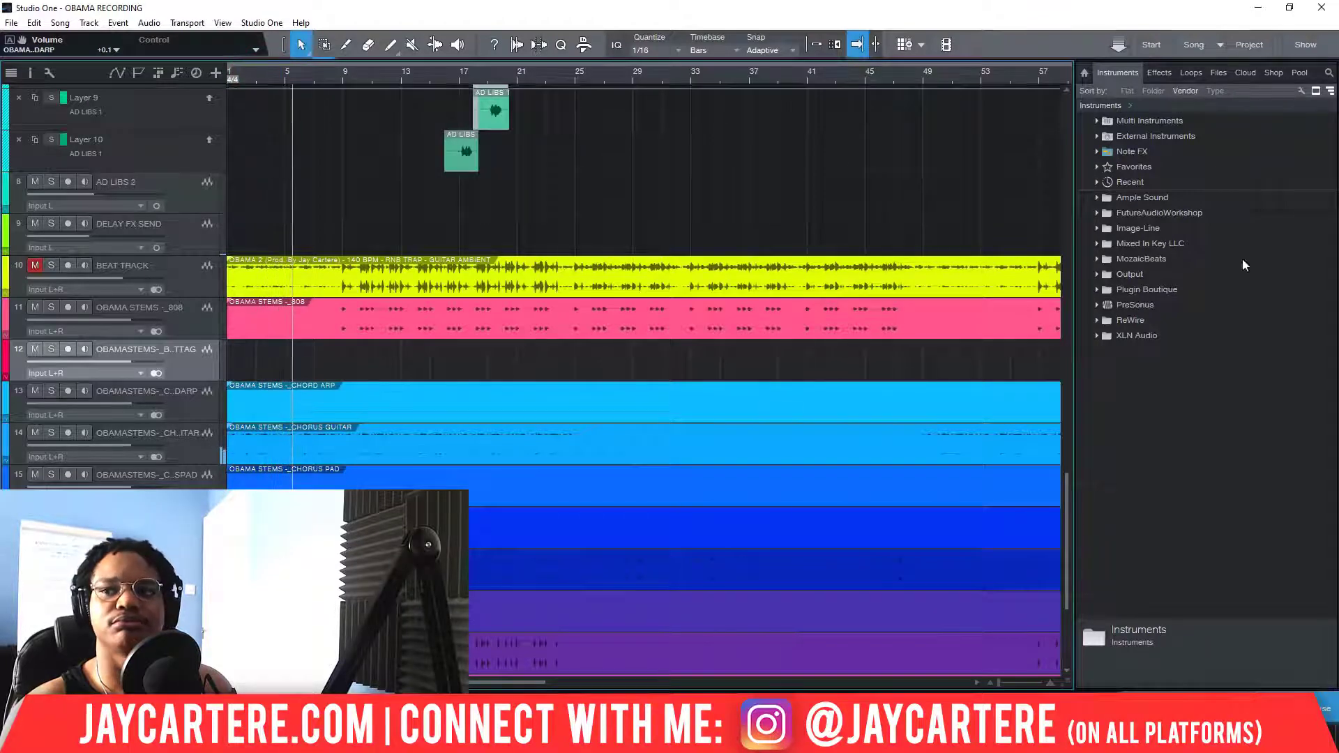
left_click(286, 76)
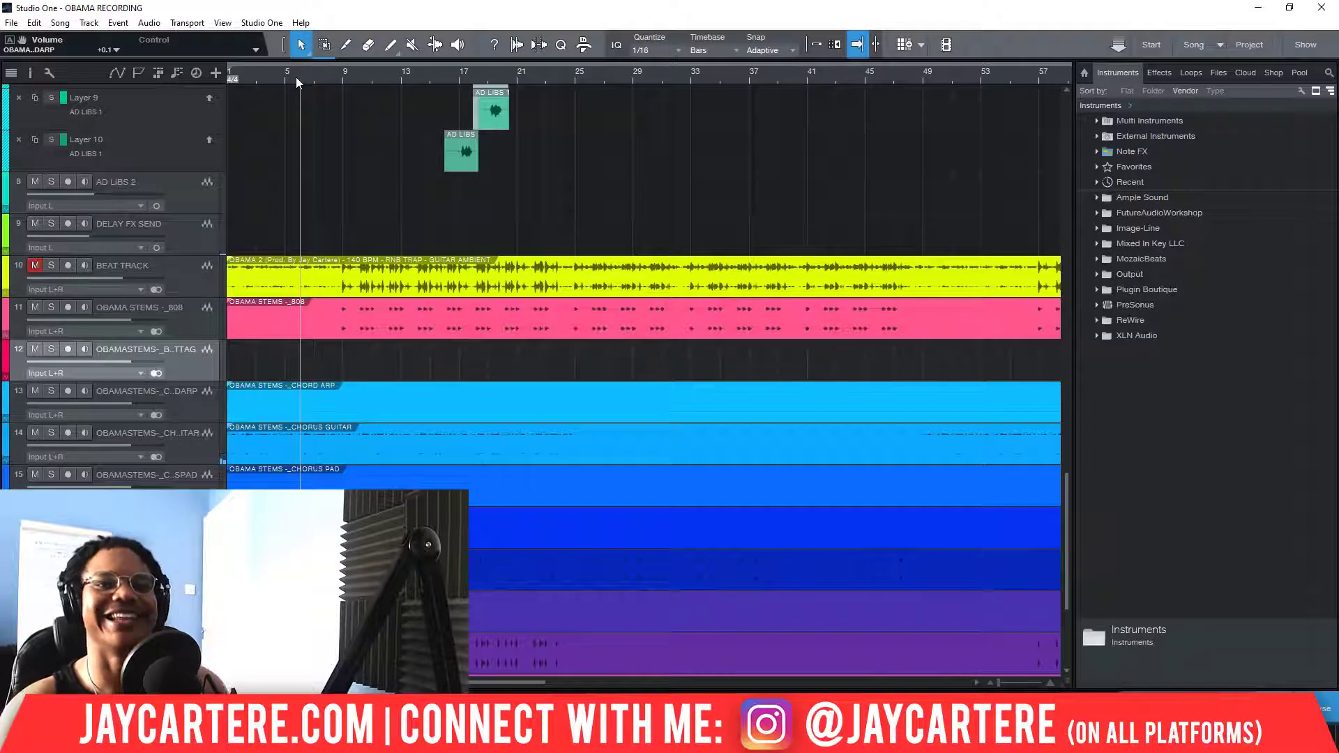
Undo the deletion of the BEAT TAG event and review the stem tracks below it
key("ctrl+z")
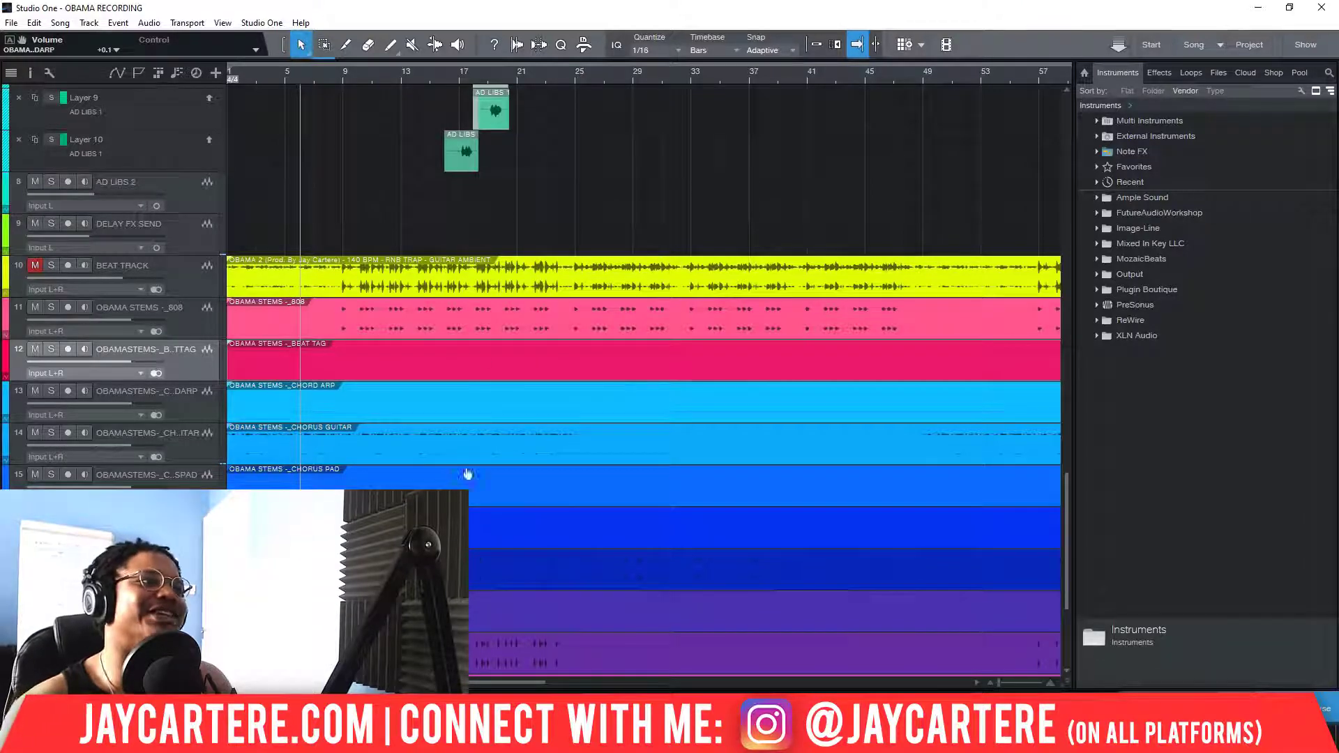
scroll(450, 397, "down", 5)
scroll(454, 391, "down", 1)
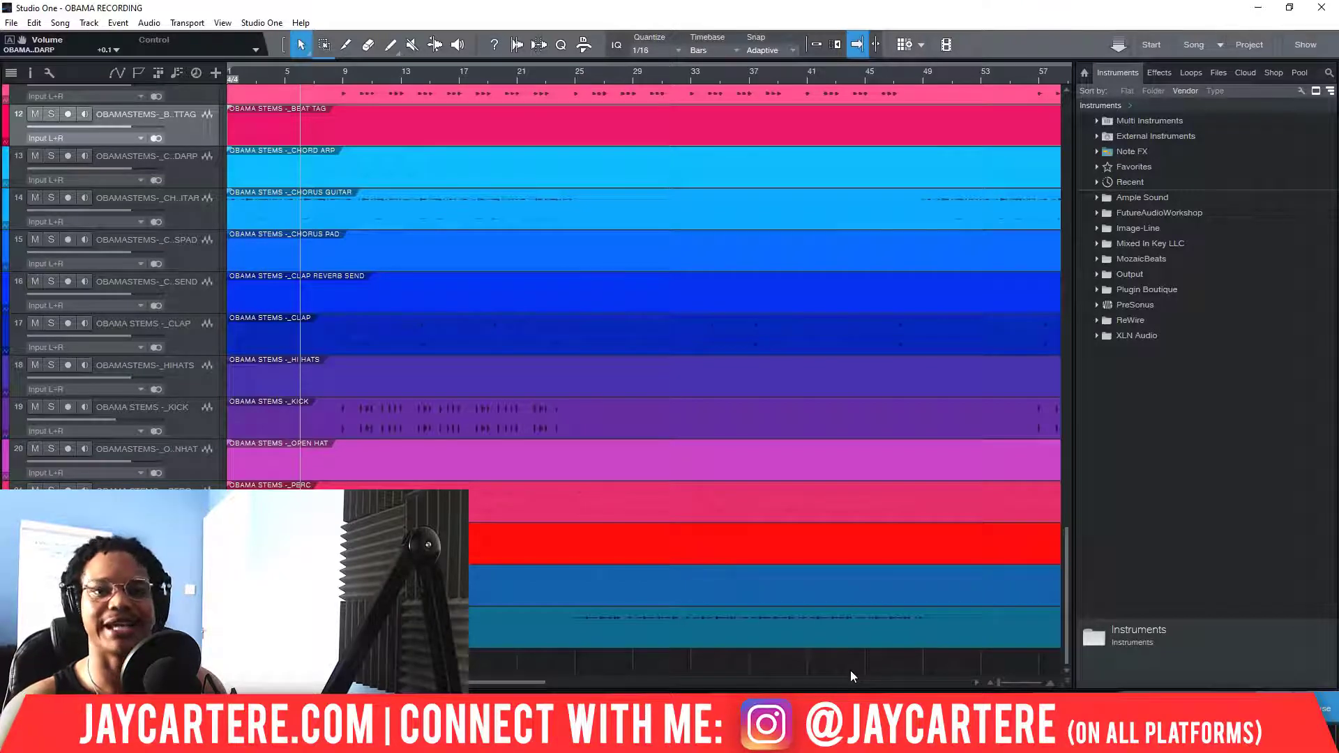
Select the full BEAT TRACK event and compare it with the separate stem tracks below it
scroll(752, 509, "up", 8)
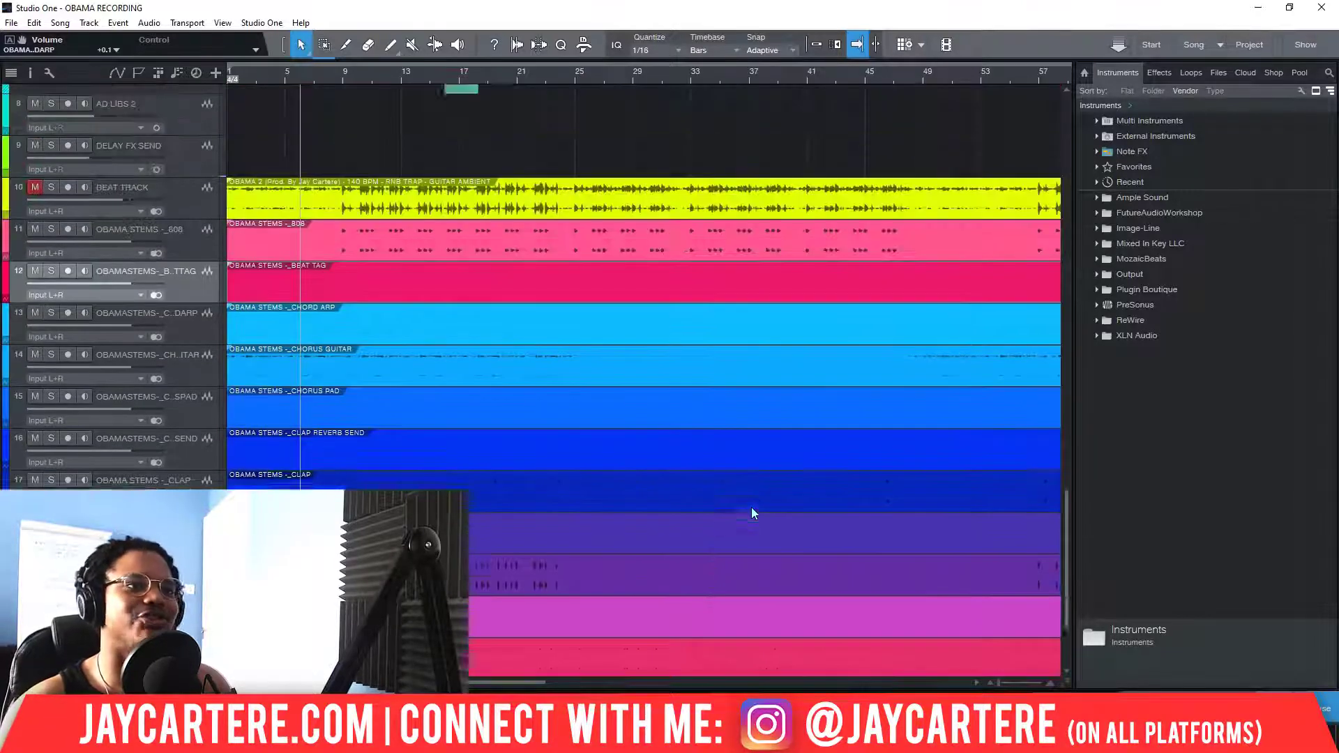
scroll(752, 514, "down", 3)
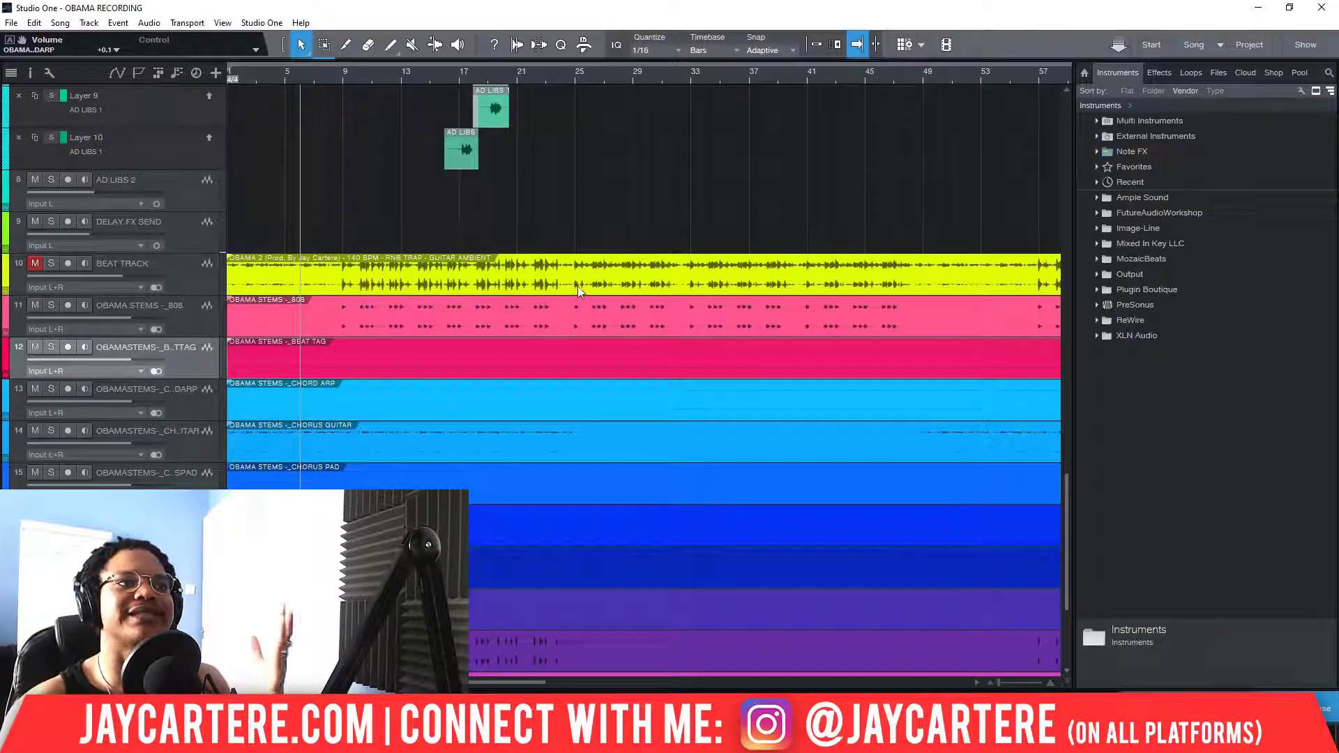
scroll(564, 309, "up", 1)
left_click(564, 309)
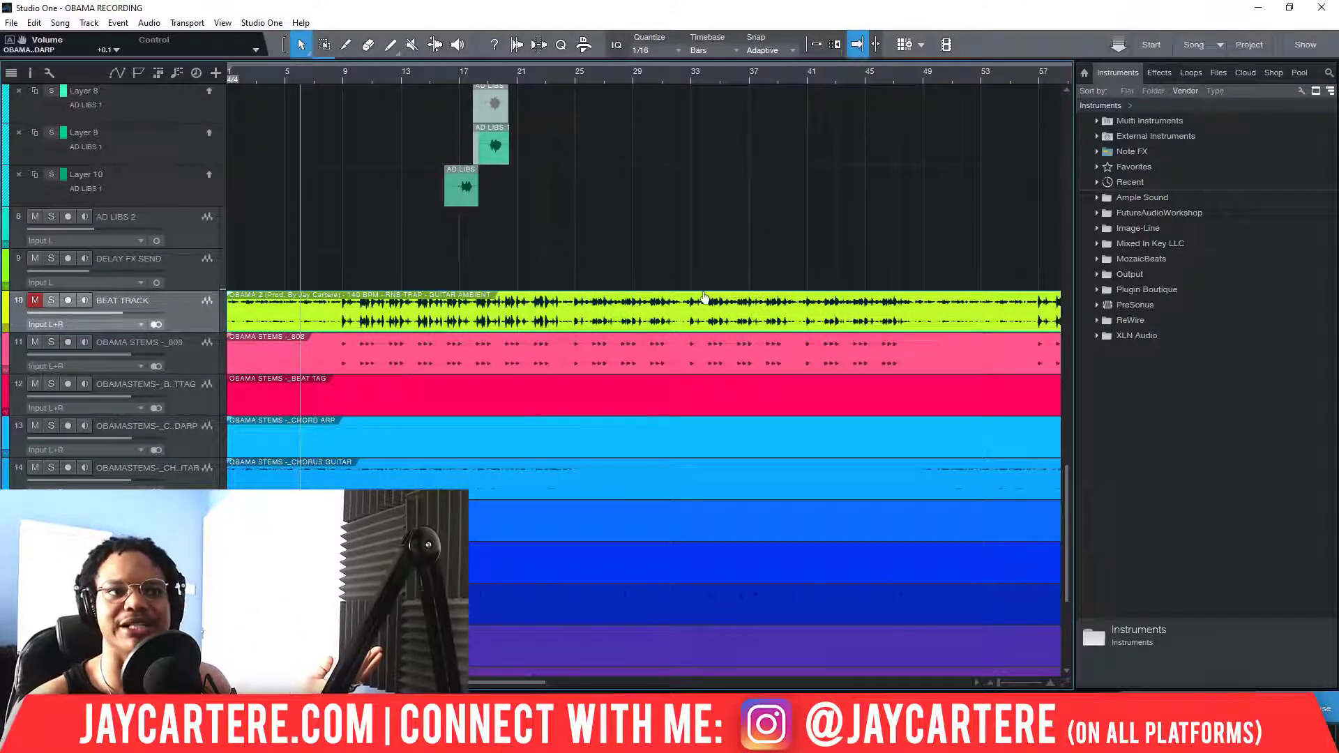
scroll(674, 391, "down", 2)
scroll(673, 393, "down", 1)
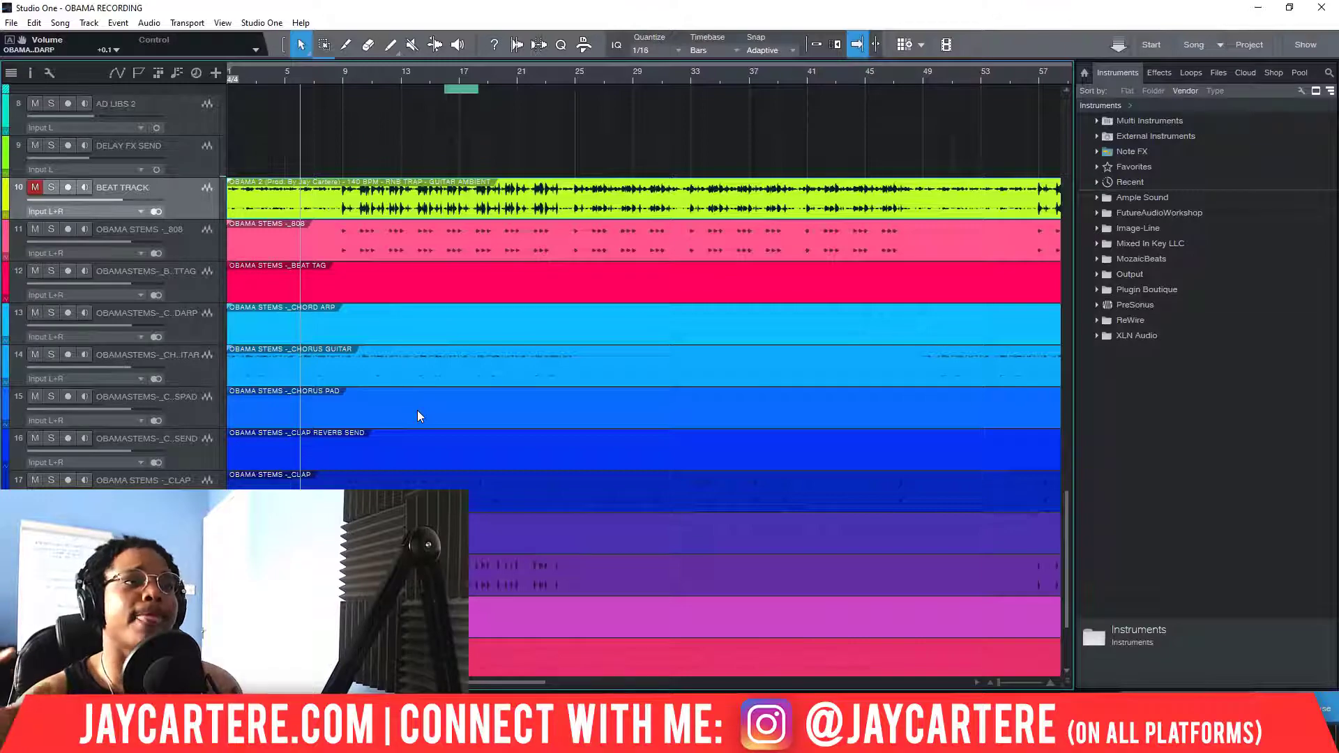
Review the ad-lib and main vocal tracks, and open the mixer console to view the vocal channels' inserts and sends
scroll(417, 412, "up", 10)
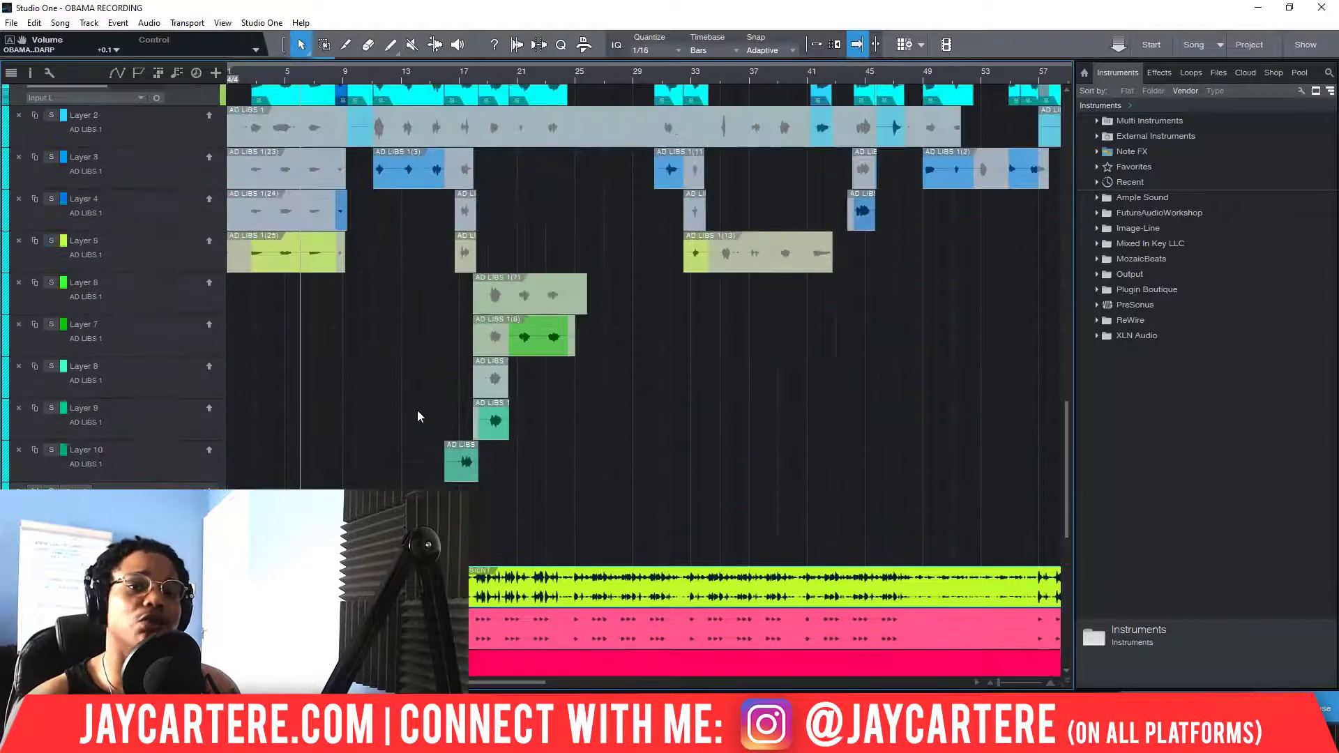
scroll(419, 416, "up", 3)
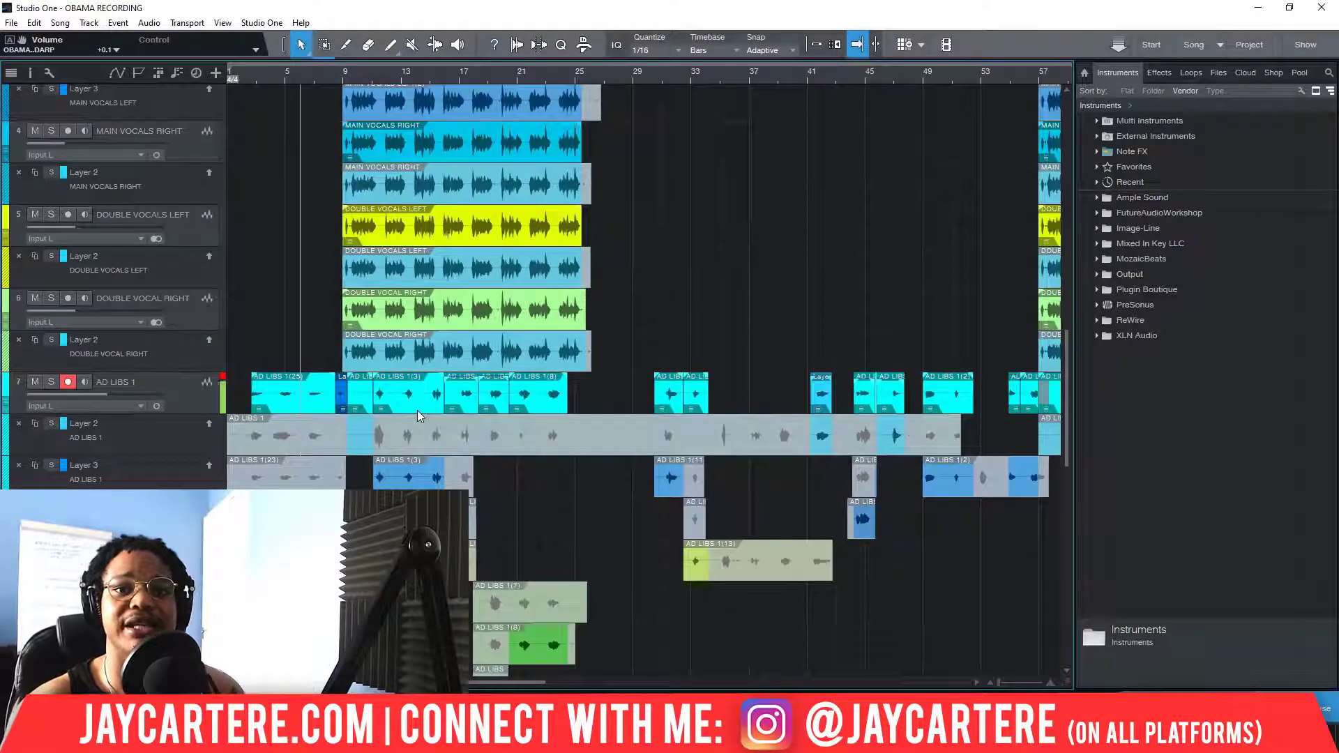
scroll(417, 413, "up", 6)
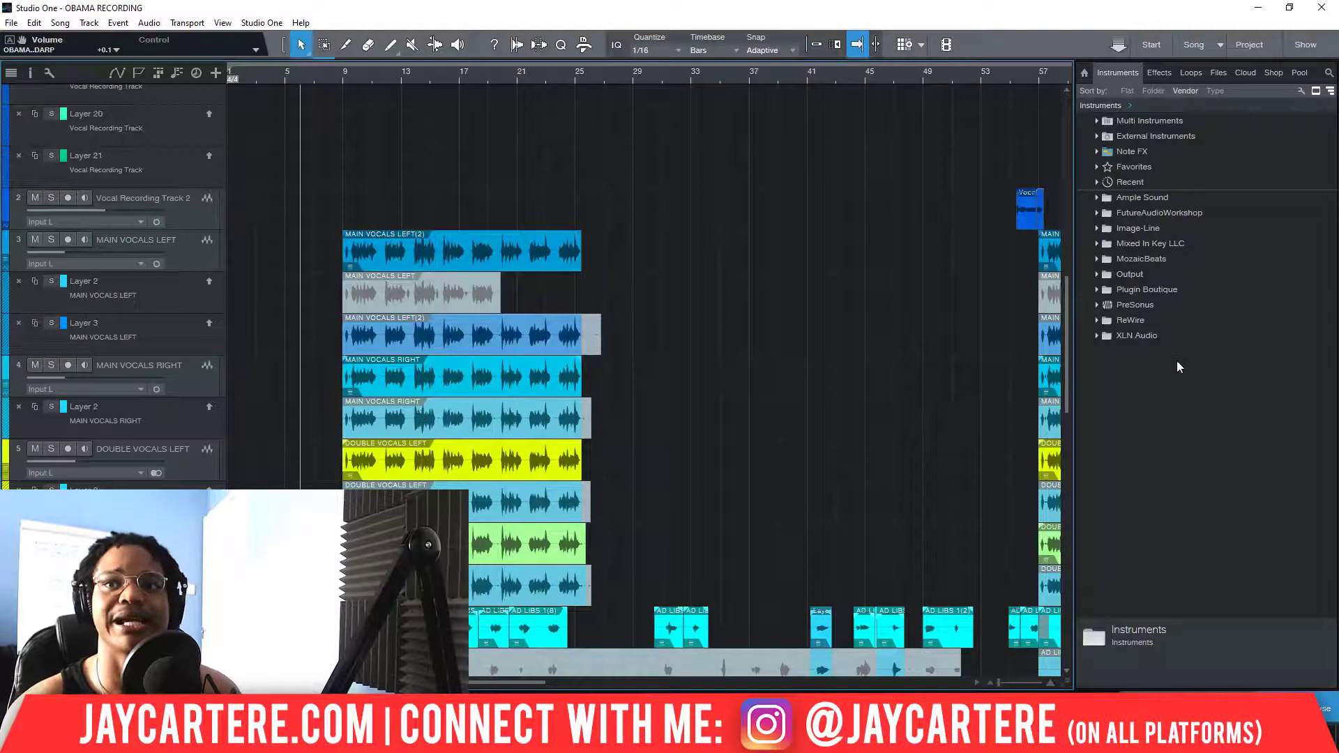
key("F3")
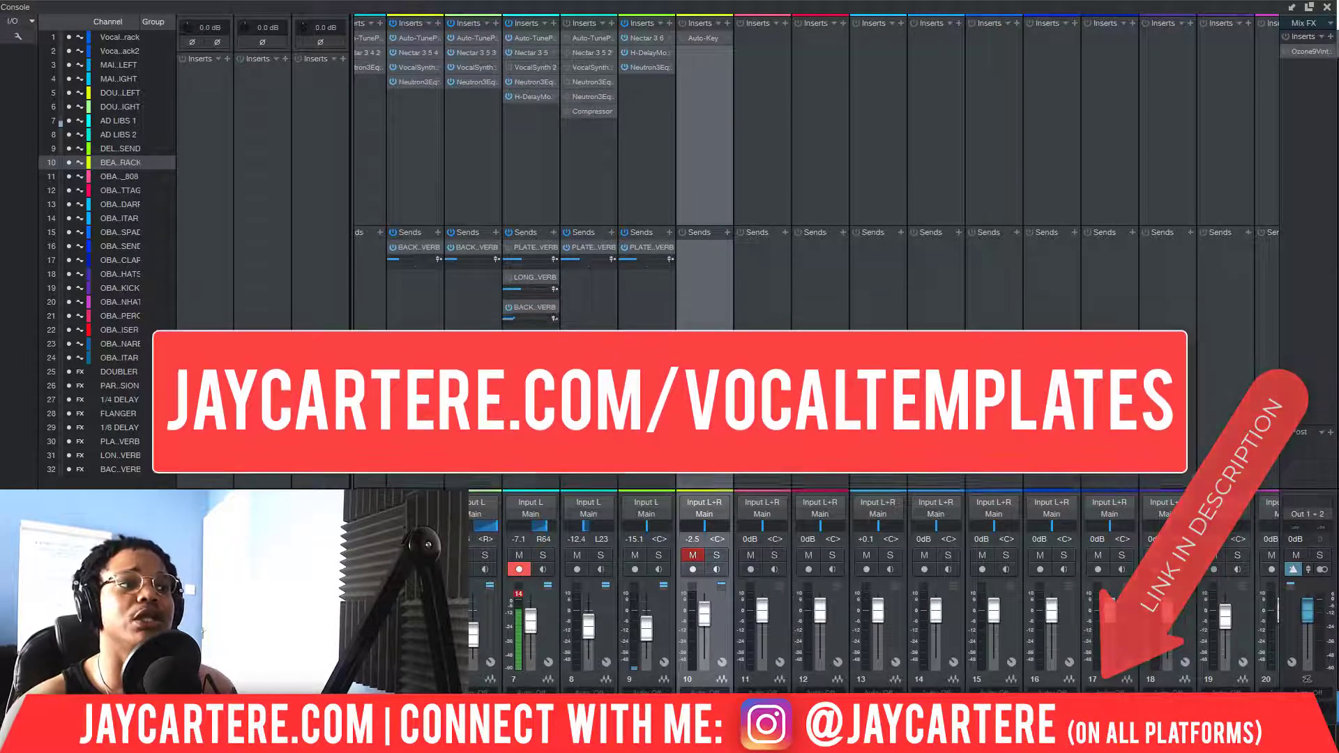
scroll(516, 523, "left", 5)
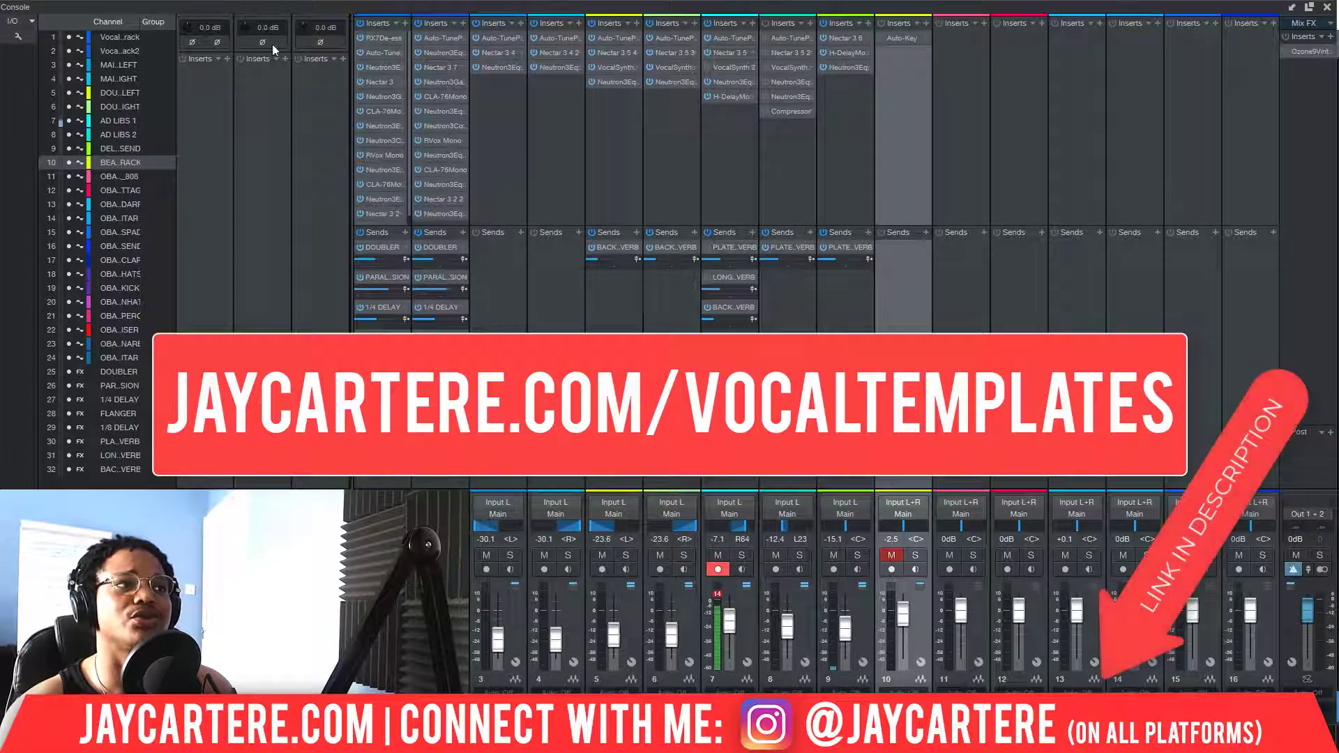